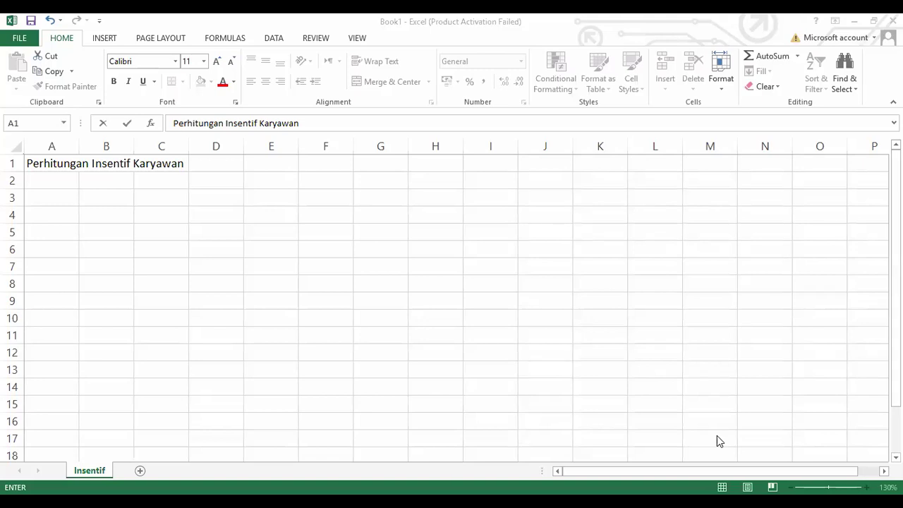
Step: Enter the column headers Karyawan, Unit Diprodu and Tarif/Unit in cells A3 to C3
left_click(45, 198)
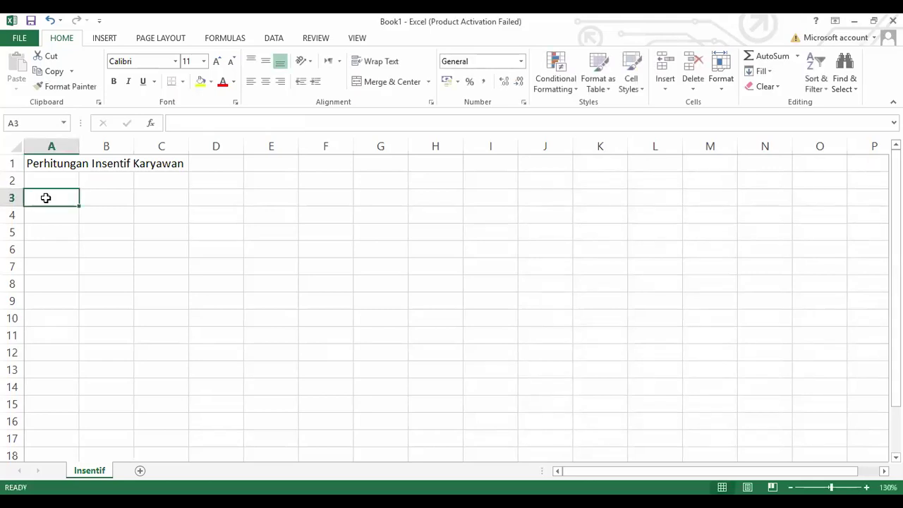
type("Karyawan")
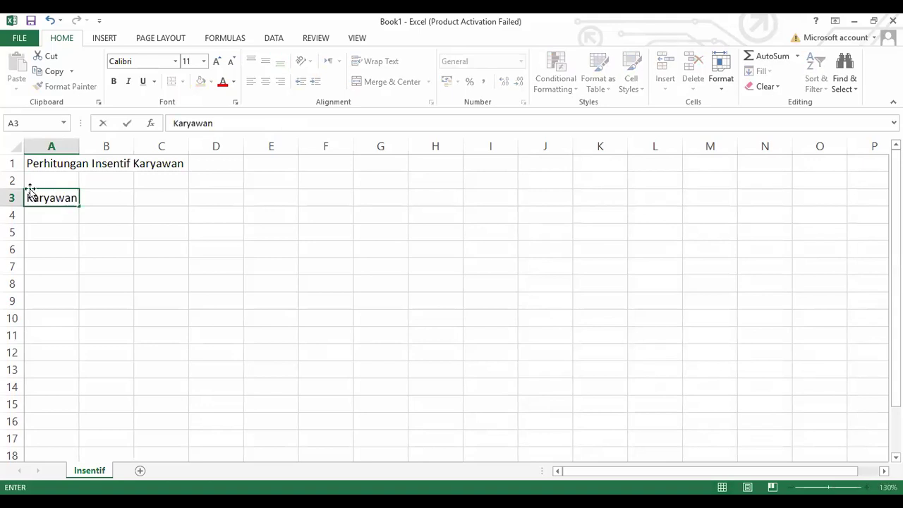
key("Tab")
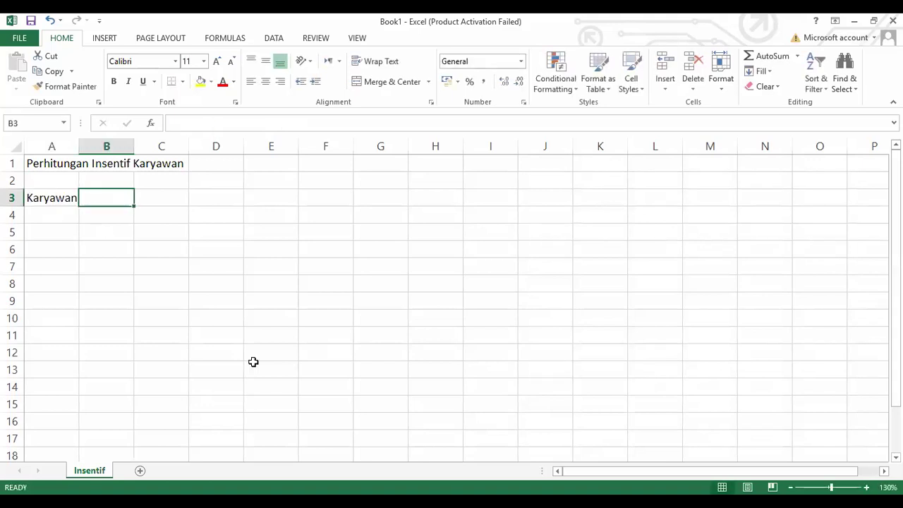
type("unit")
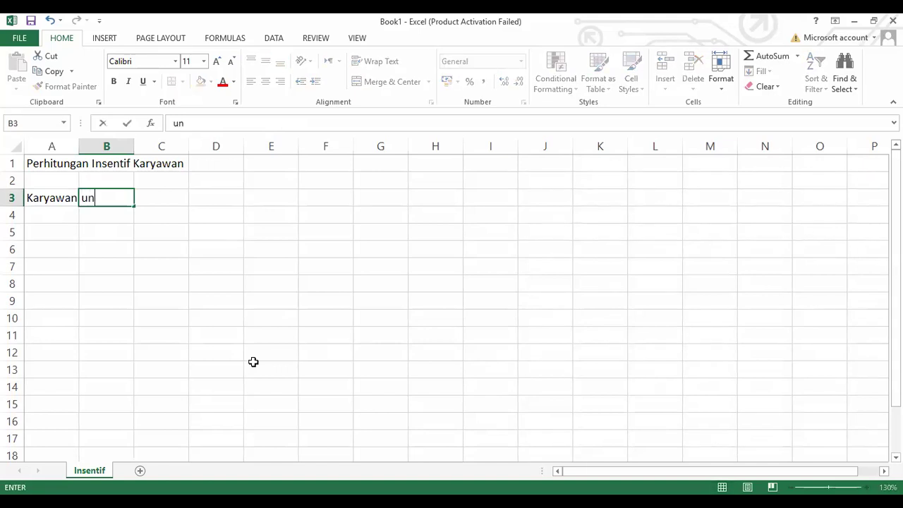
key("BackSpace")
key("BackSpace")
key("BackSpace")
key("BackSpace")
type("Unit Diprodu")
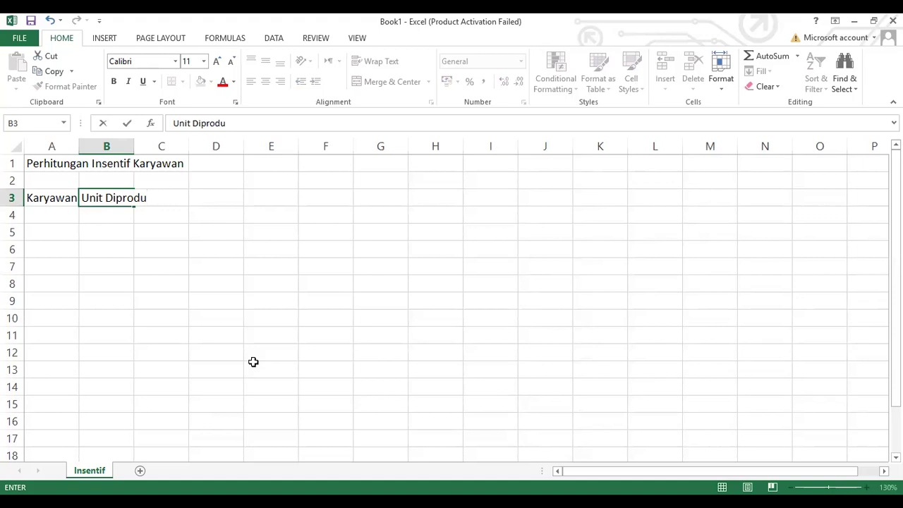
key("Tab")
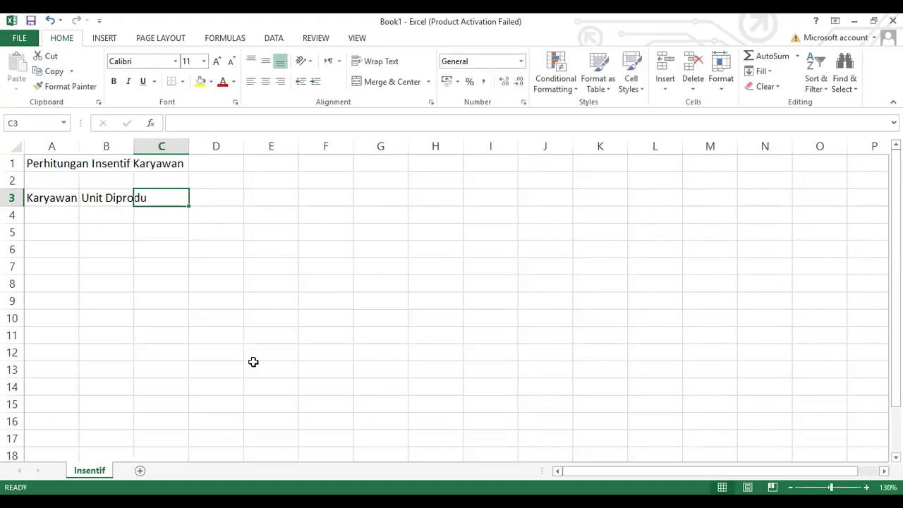
type("Tarif/Unit")
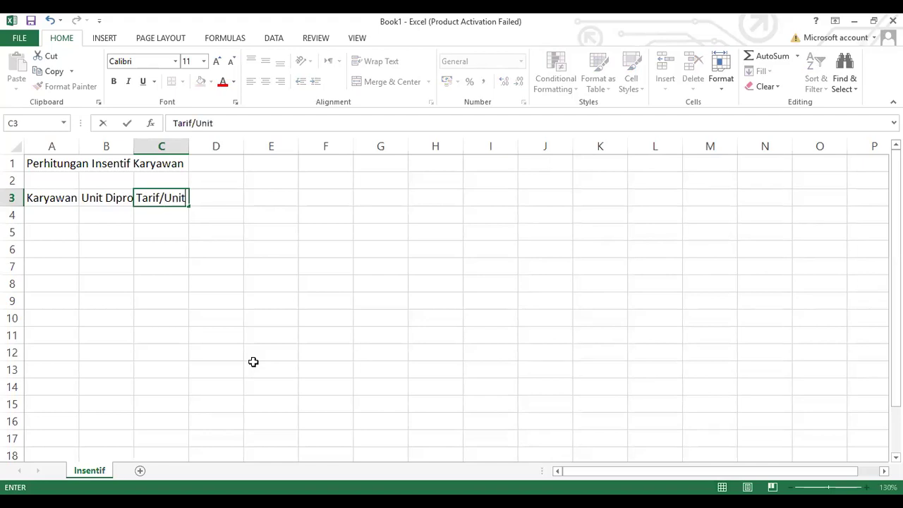
key("Tab")
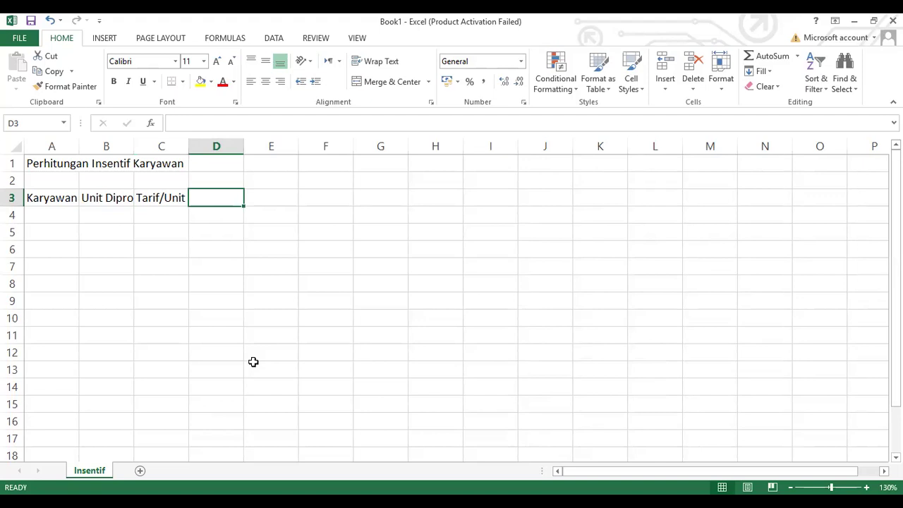
Step: Enter the column headers Gaji, Selisih and Total Gaji in cells D3 to F3
type("Gaji")
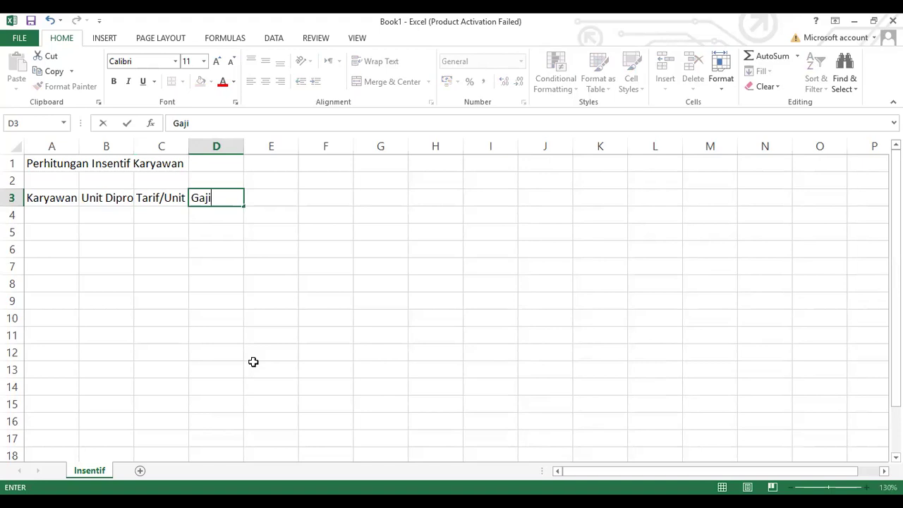
key("Tab")
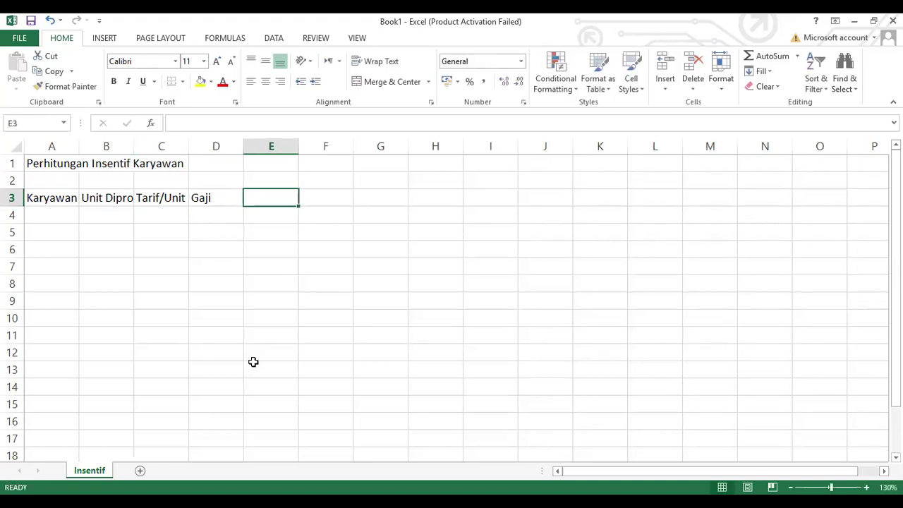
type("Selisih")
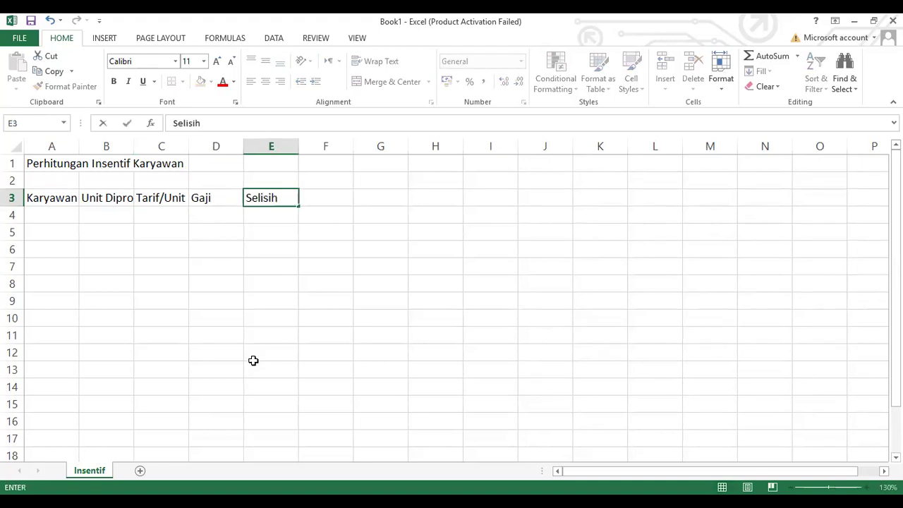
key("Tab")
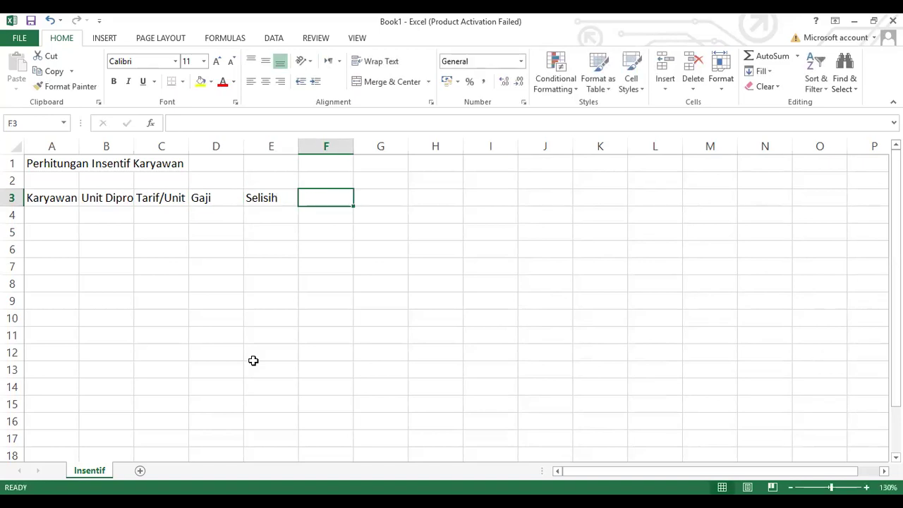
type("Tot")
type("al")
type(" P")
key("BackSpace")
type("Gaji")
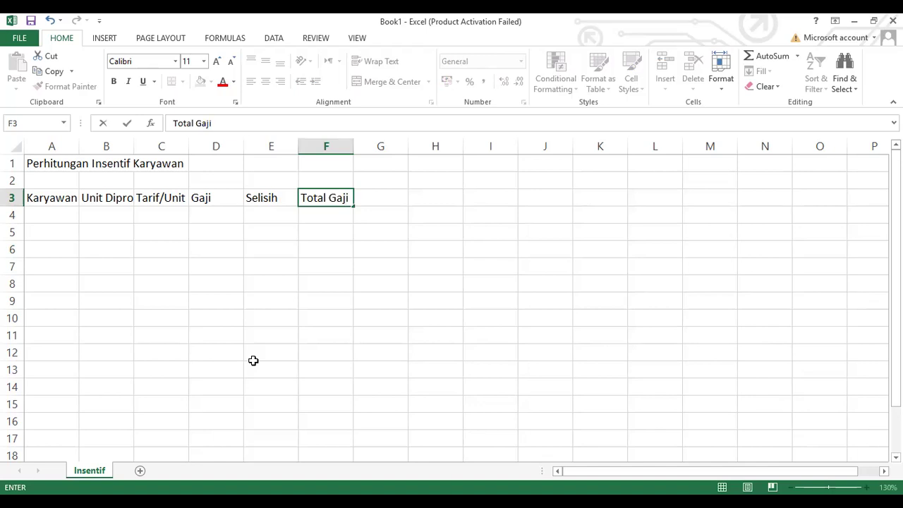
key("Left")
key("Left")
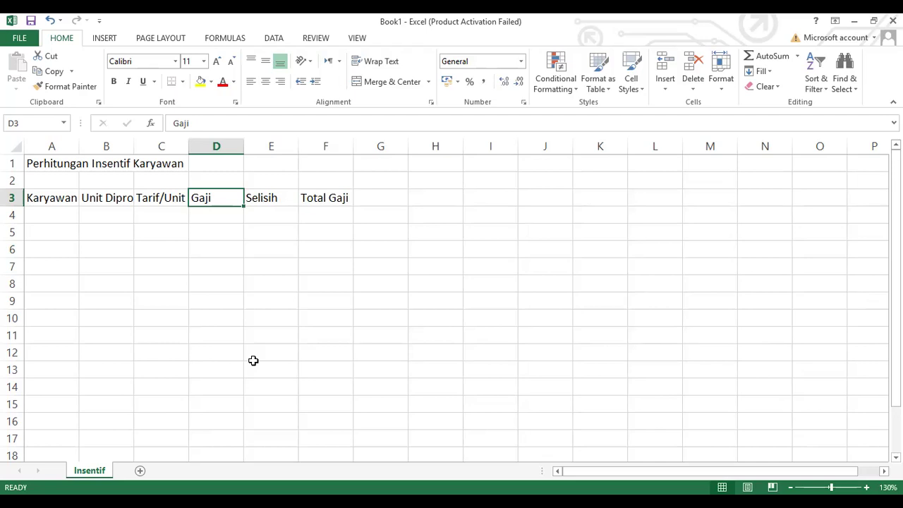
type("P")
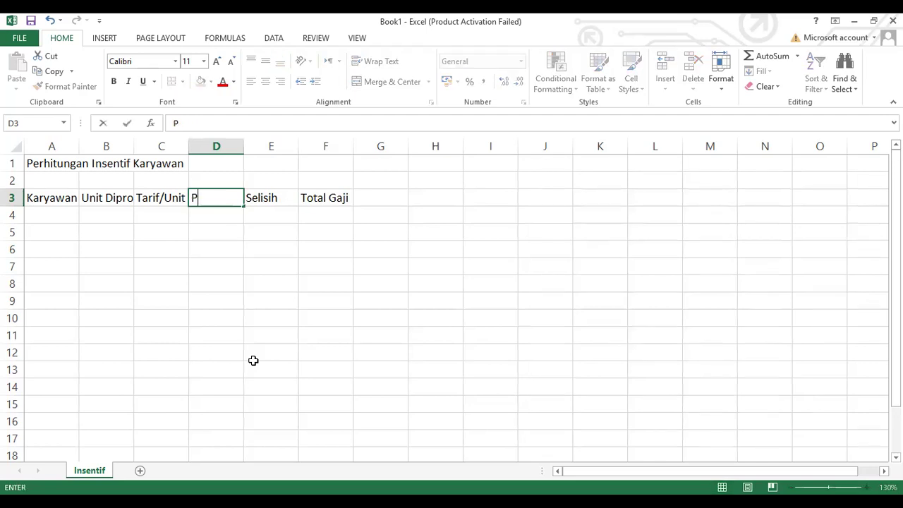
type("endapat")
type("n")
key("BackSpace")
type("a")
key("BackSpace")
key("BackSpace")
key("BackSpace")
key("BackSpace")
key("BackSpace")
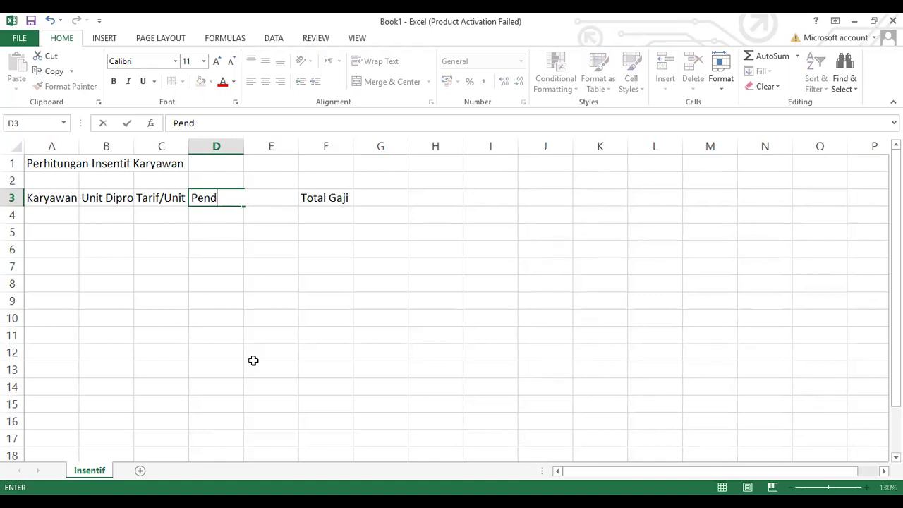
key("BackSpace")
key("BackSpace")
key("BackSpace")
key("BackSpace")
Step: Change the header in cell D3 to "Gaji berdasarkan unit"
type("Gaji berdasarkan unit")
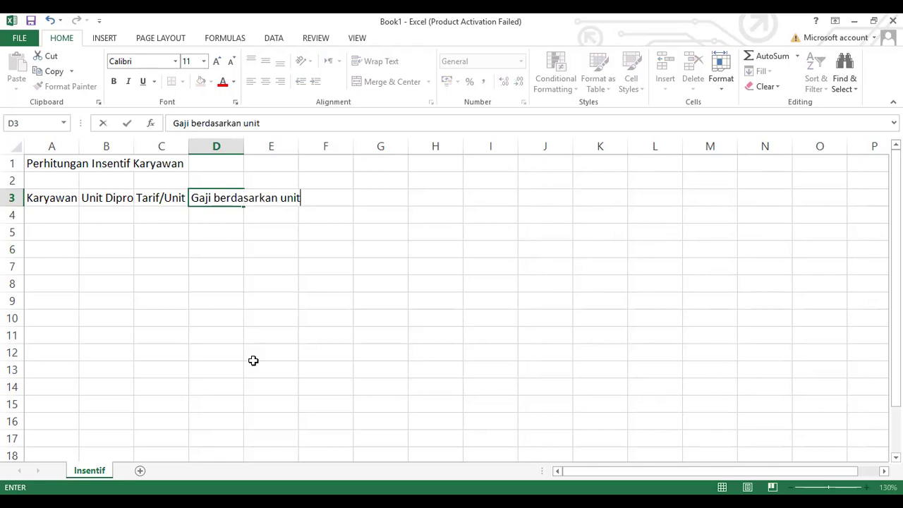
key("Return")
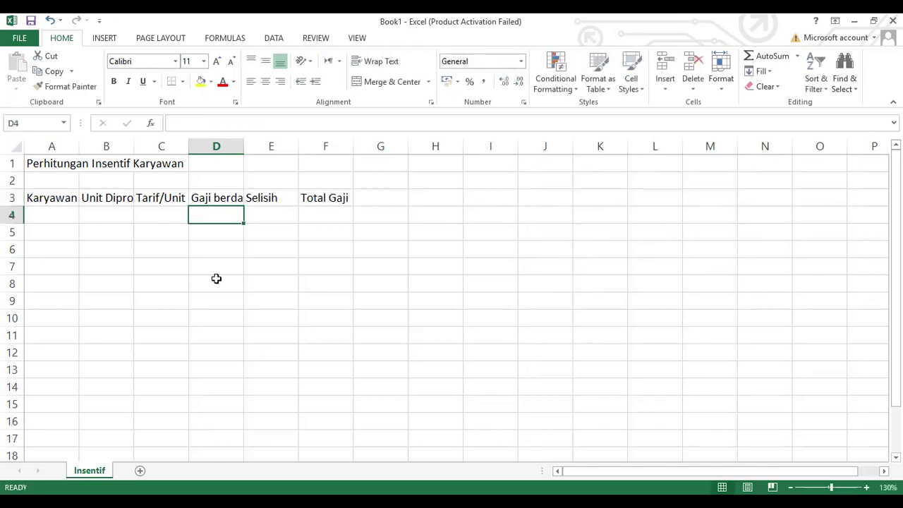
left_click(204, 196)
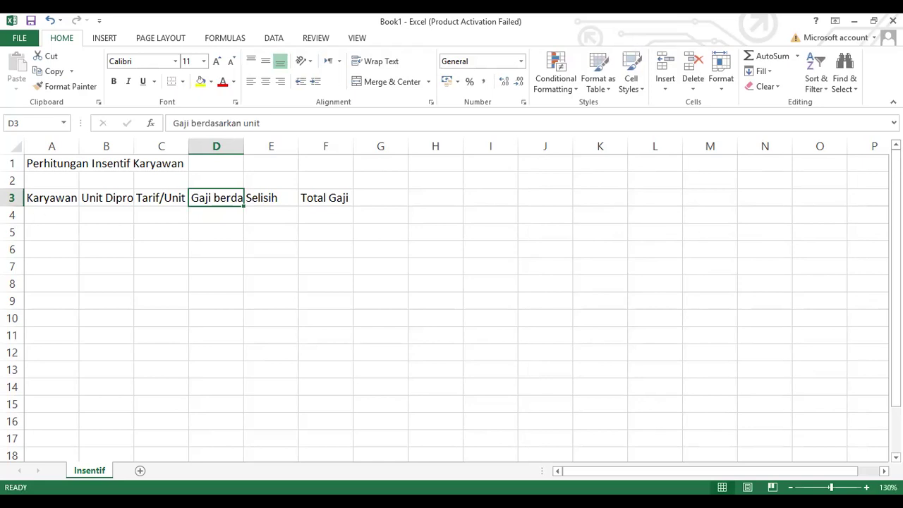
Step: Enter the six employees' names in the Karyawan column, one per row, in cells A4 to A9
left_click(52, 214)
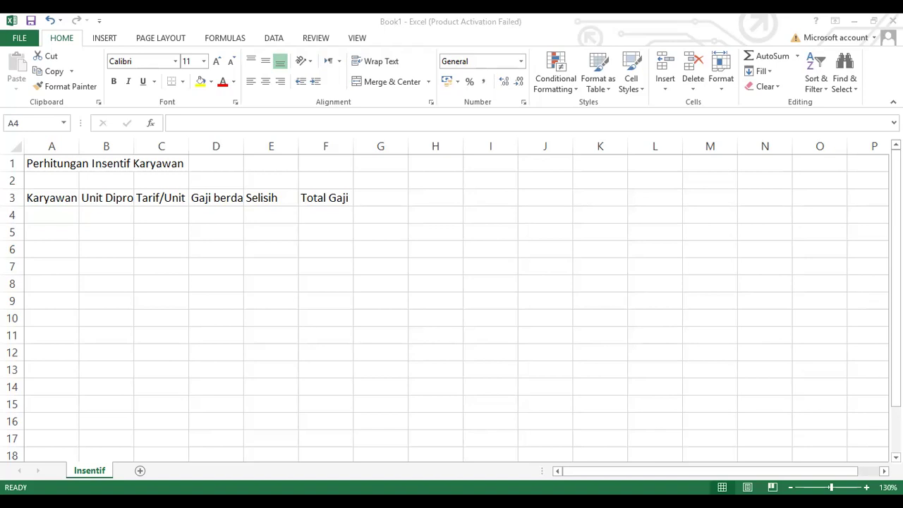
type("Andi")
key("Return")
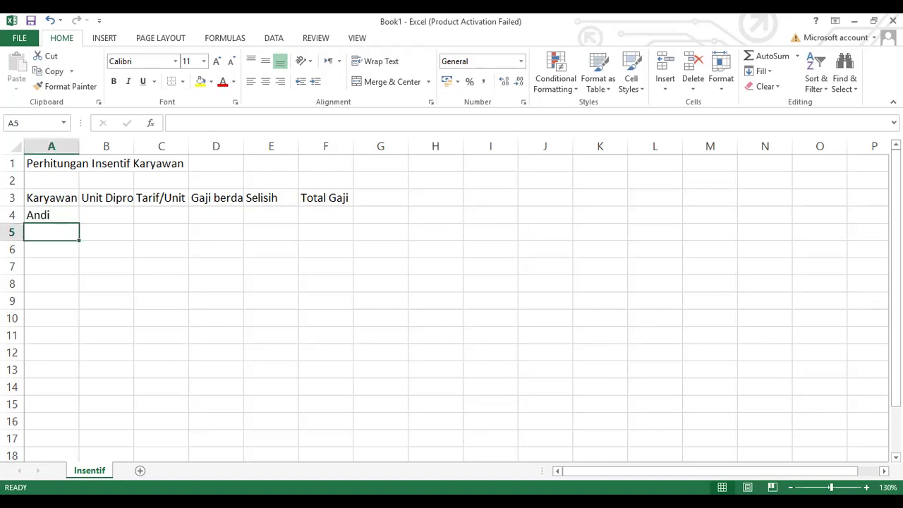
type("Bagyo")
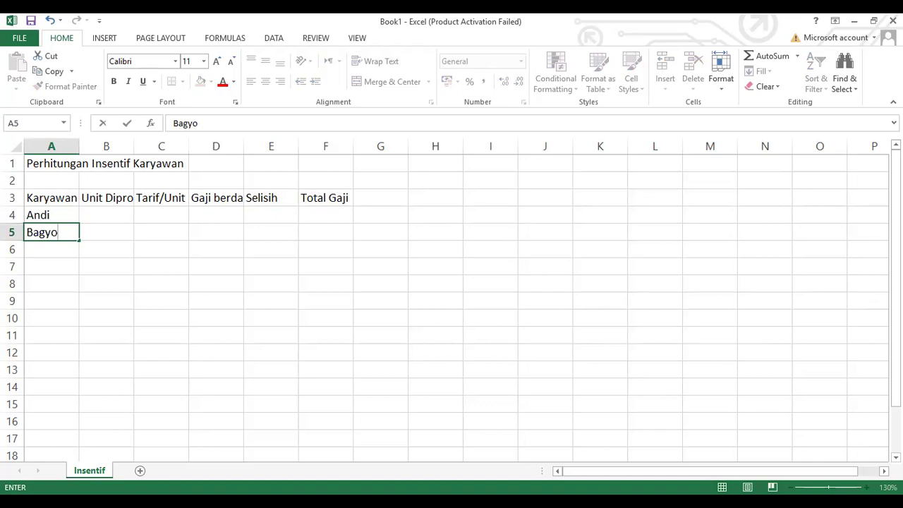
key("Return")
type("Edi")
key("Return")
type("Fe")
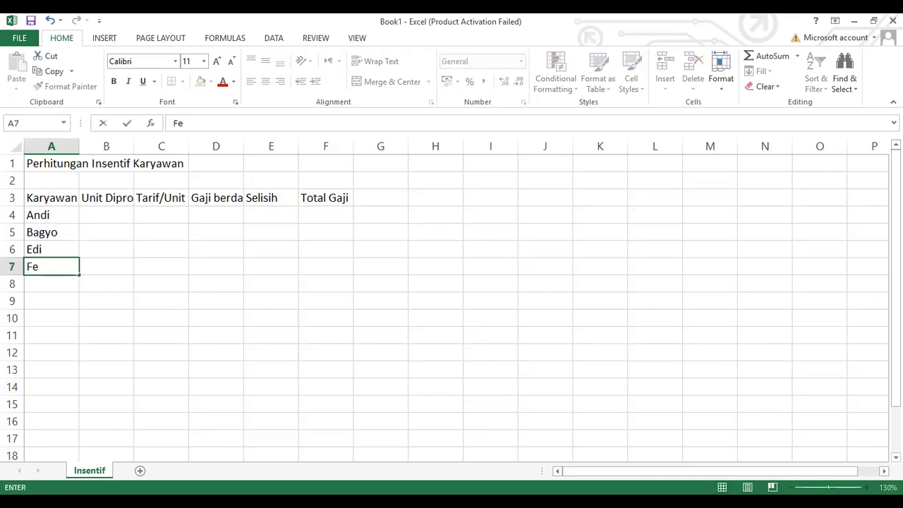
type("ry")
key("Return")
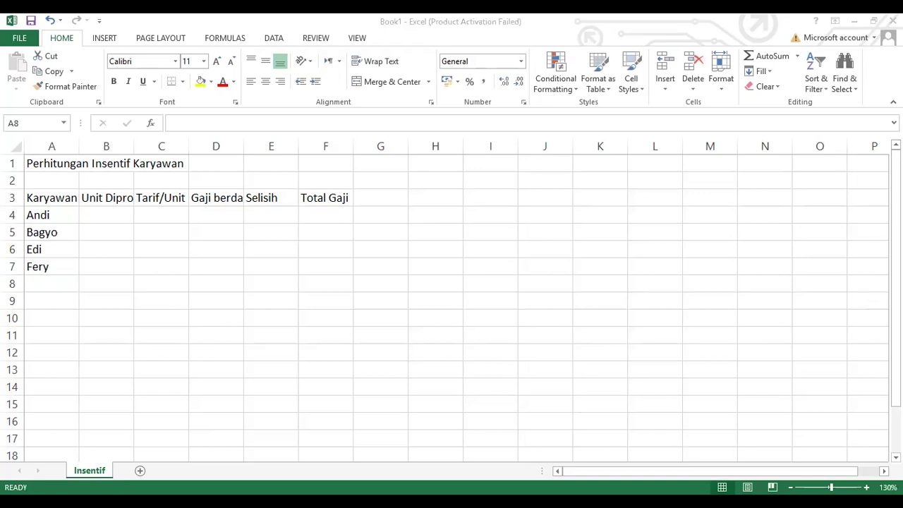
key("alt+Tab")
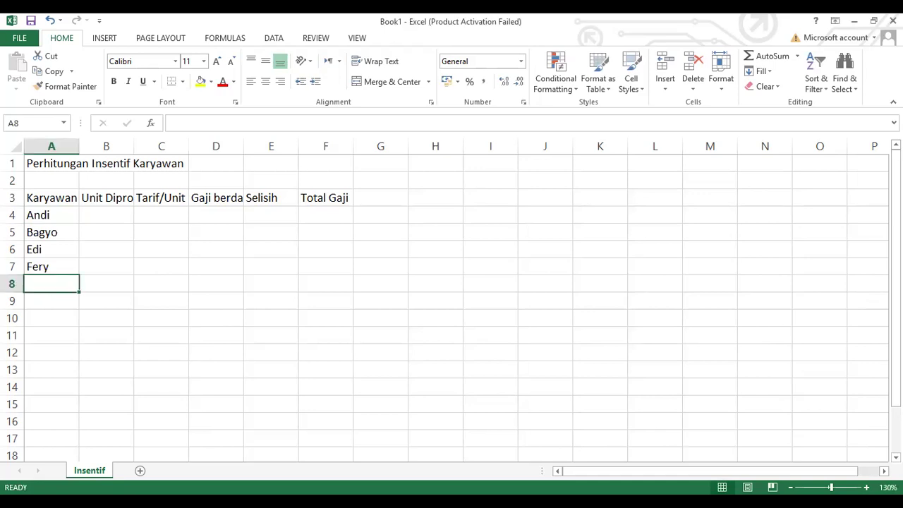
type("Gani")
key("Return")
type("Handoko")
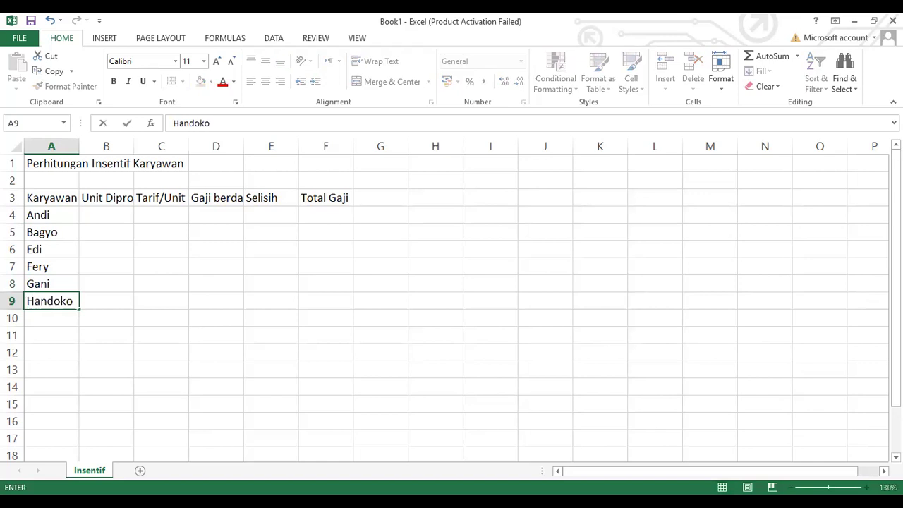
Step: Enter the produced units 240, 275, 250, 285, 270 and 265 in cells B4 to B9
left_click(109, 218)
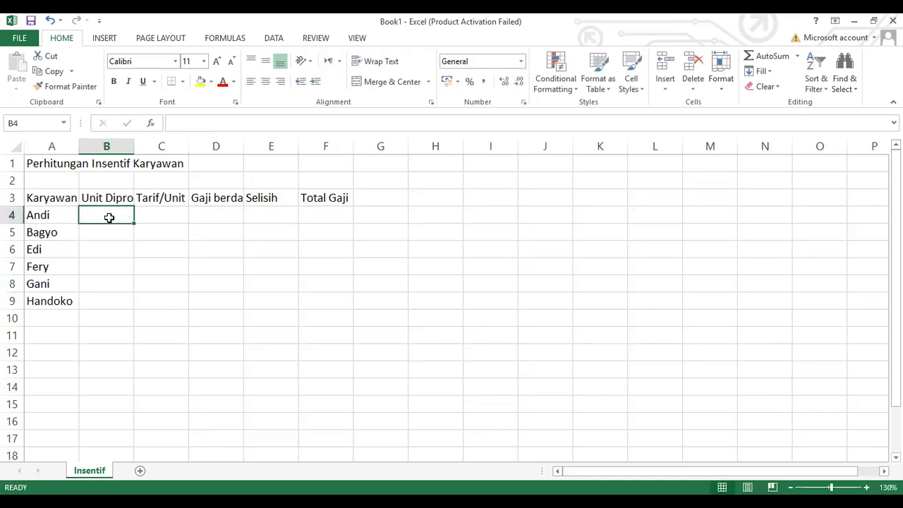
type("240")
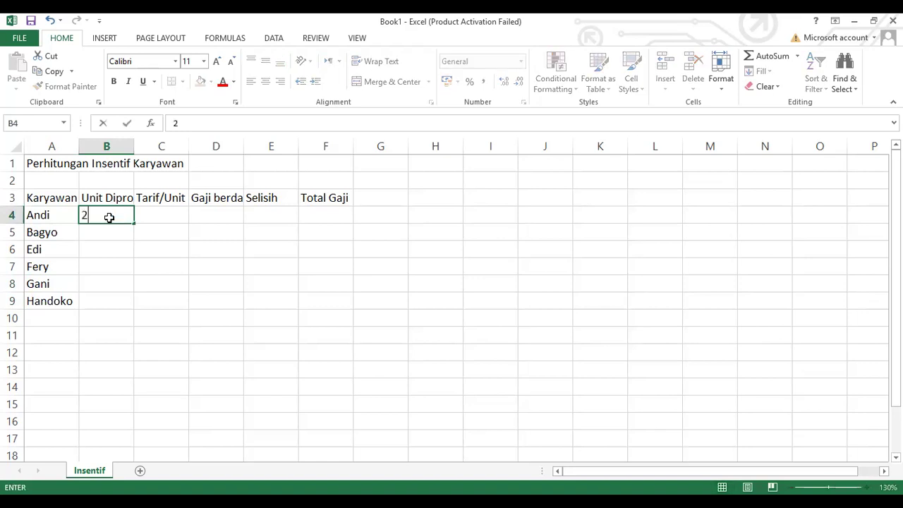
key("Return")
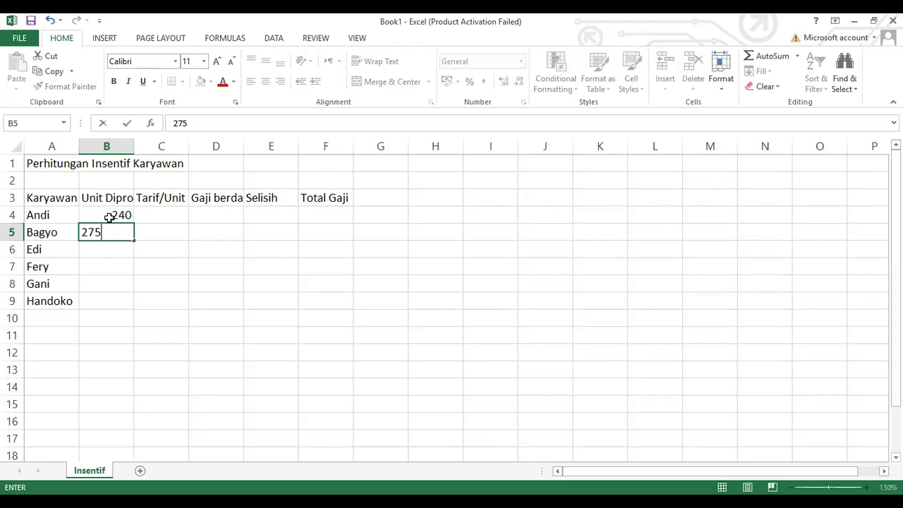
key("Return")
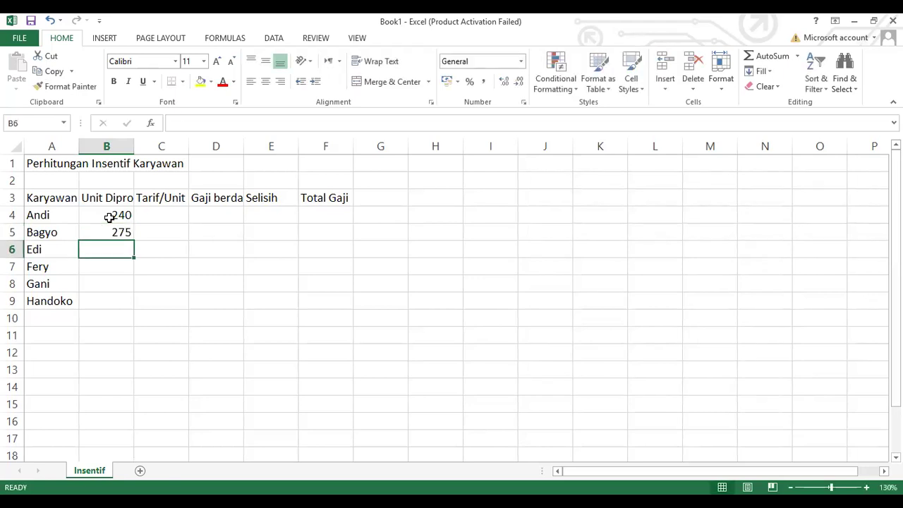
type("250")
key("Return")
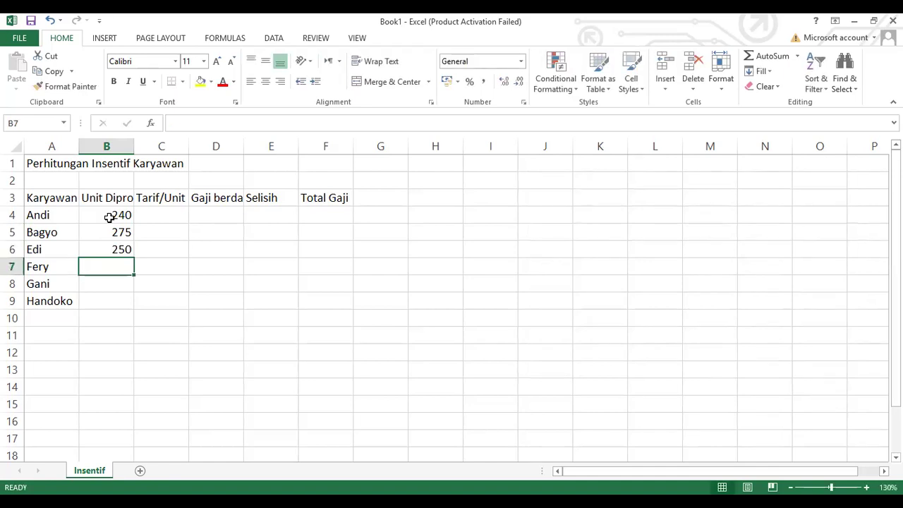
type("285")
key("Return")
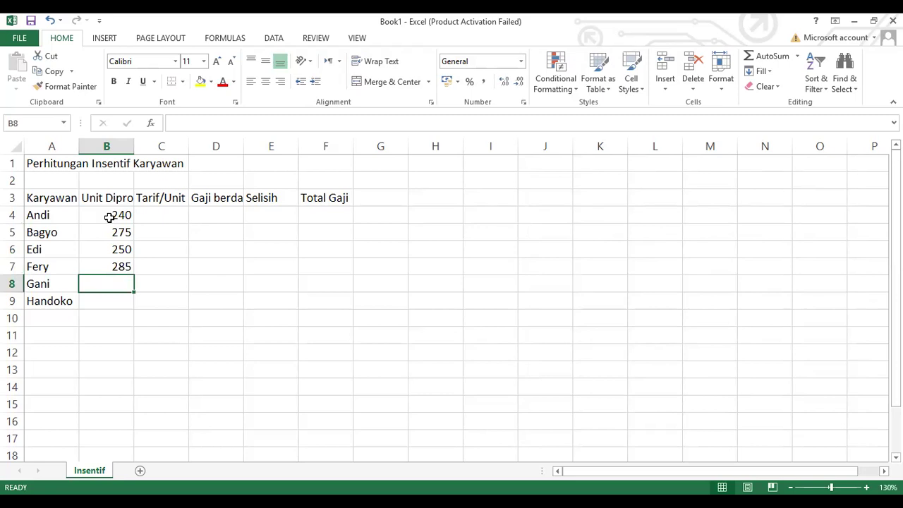
type("2")
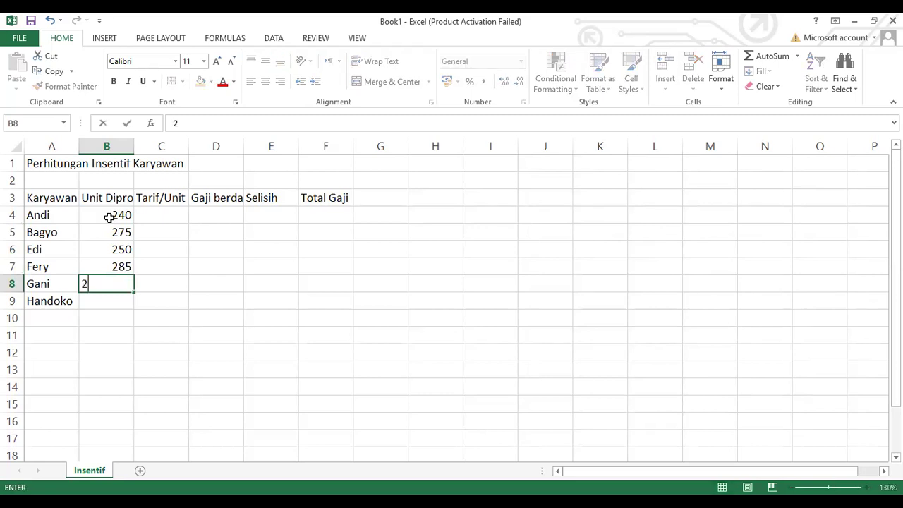
type("70")
key("Return")
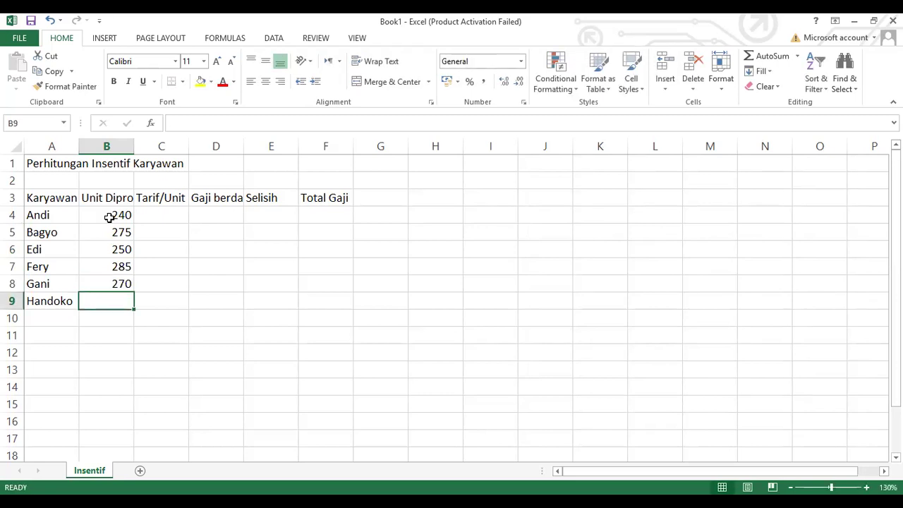
type("265")
key("Tab")
key("Up")
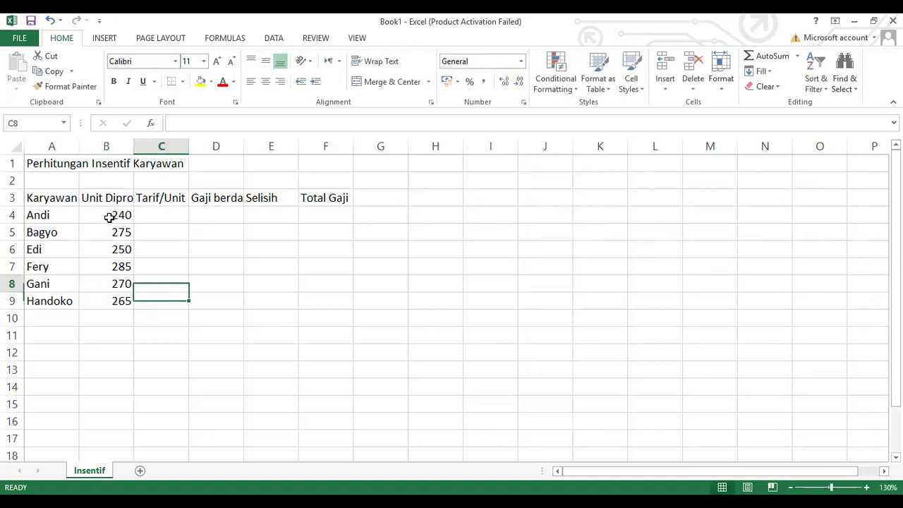
Step: Enter the rate 3000 in cell C4 and fill it down the Tarif/Unit column to C9
key("Up")
key("Up")
key("Up")
key("Up")
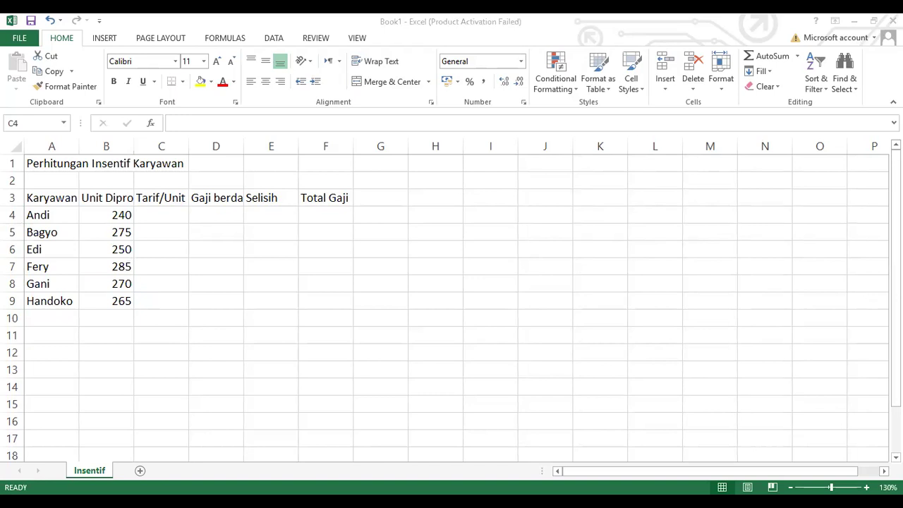
type("3000")
key("Return")
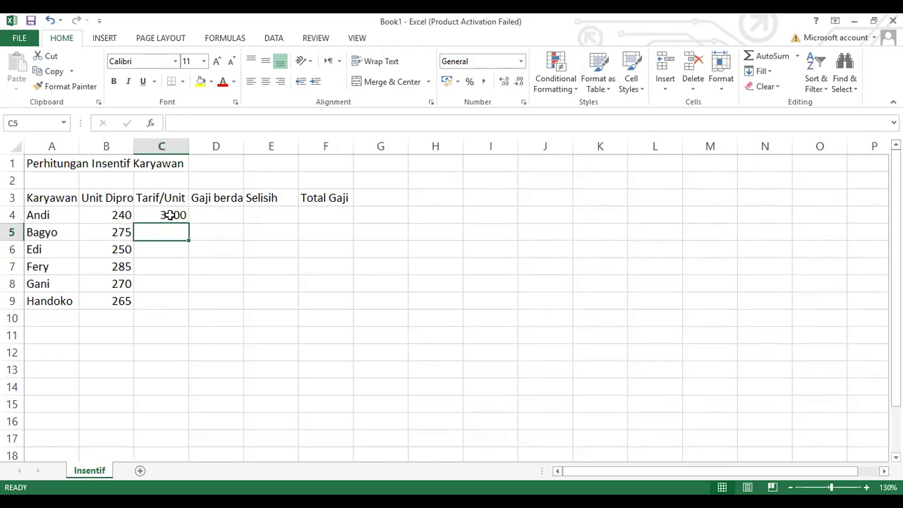
key("Up")
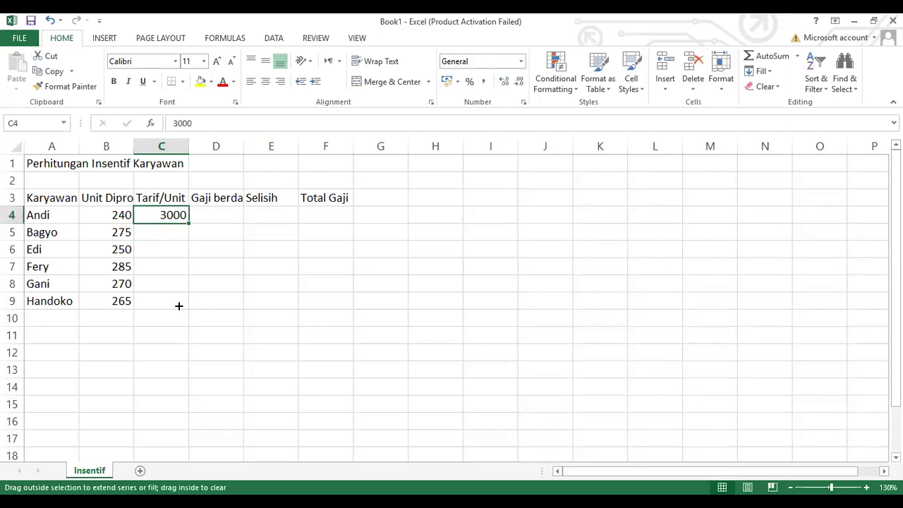
left_click_drag(189, 223, 178, 305)
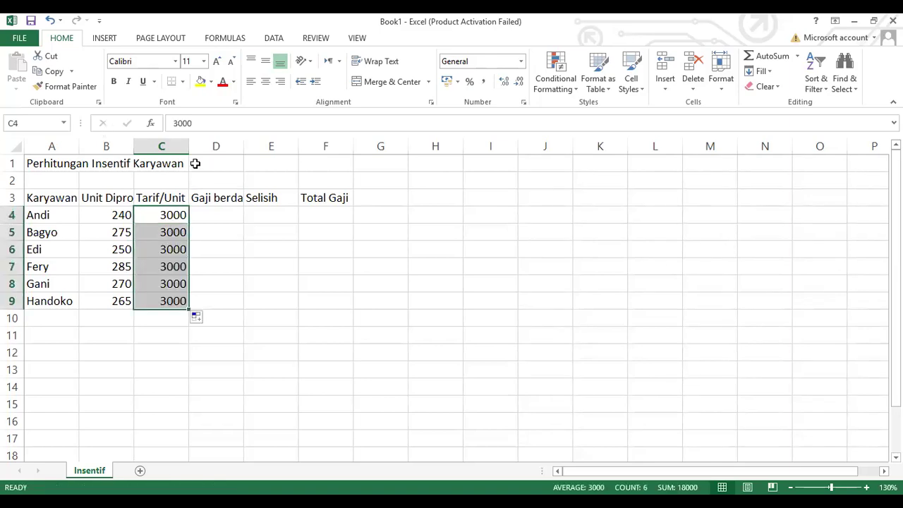
Step: Insert a blank row at row 2, directly beneath the table title
left_click(39, 182)
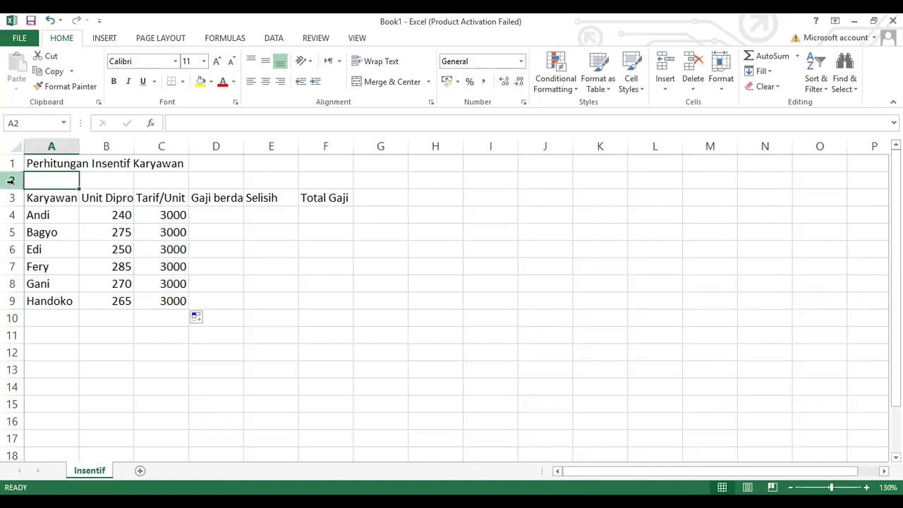
left_click(11, 180)
key("Menu")
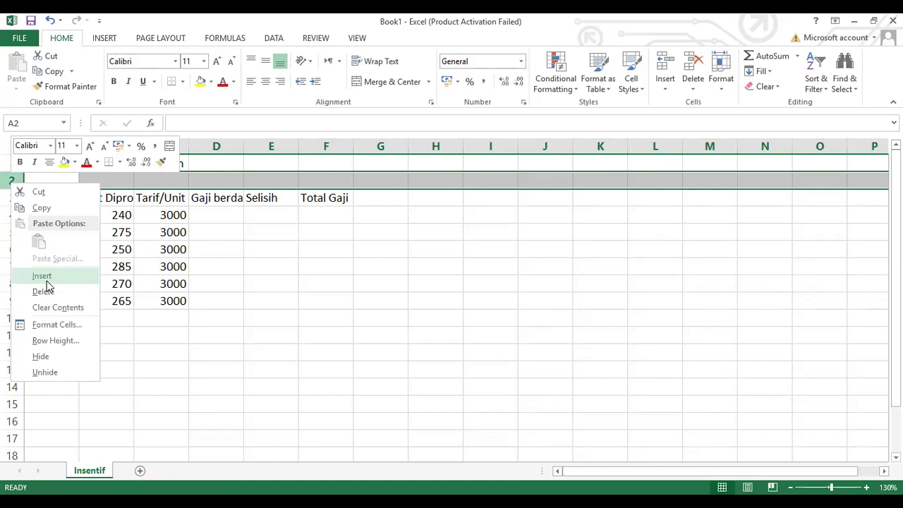
key("Return")
Step: Enter the subtitle "Dengan upah minimal Rp800.000,00" in cell A2
left_click(50, 183)
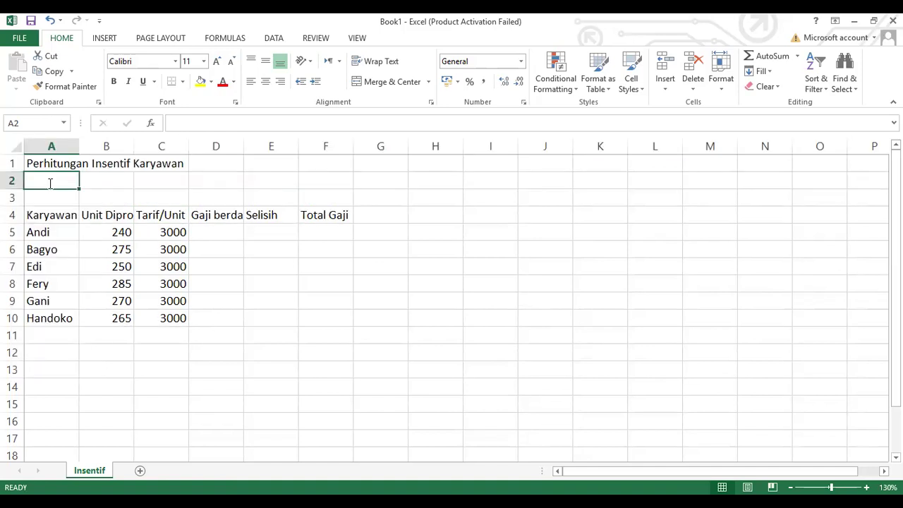
type("denga")
key("Escape")
key("Down")
type("de")
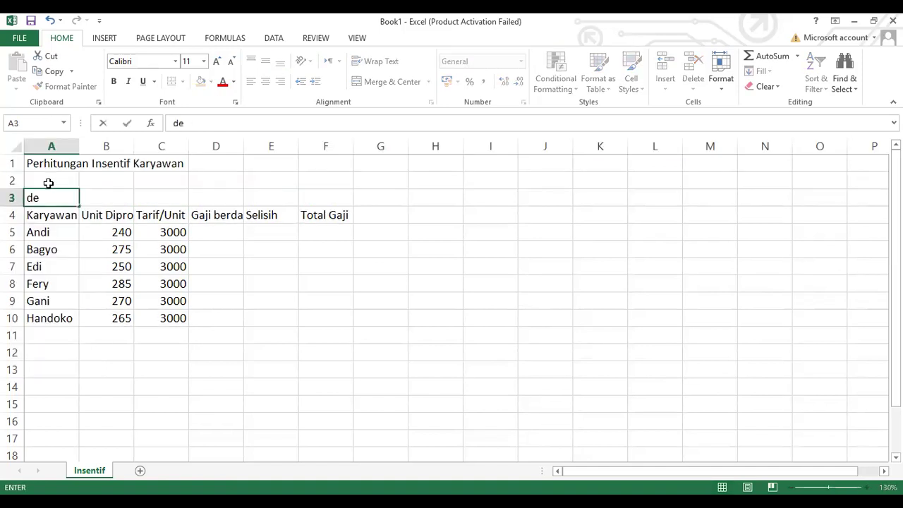
key("BackSpace")
key("BackSpace")
left_click(50, 182)
type("Dengan ")
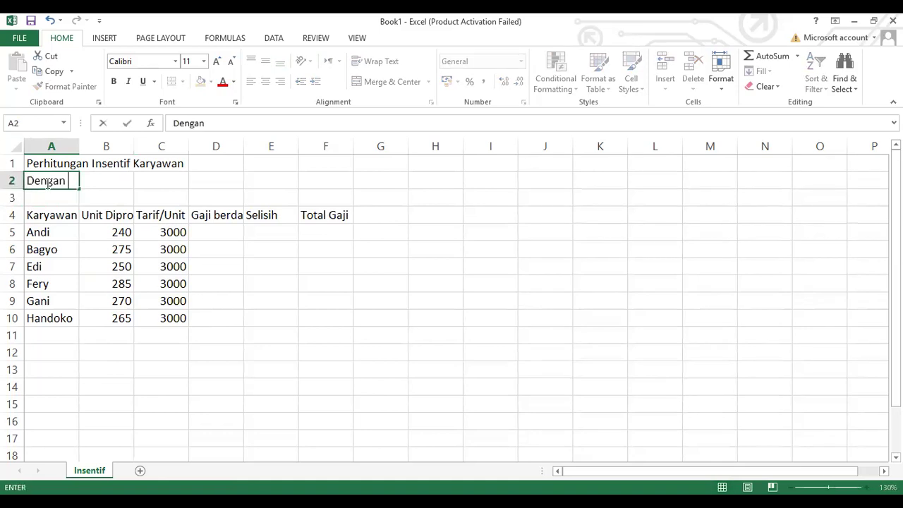
type("upah minimal Rp800.000")
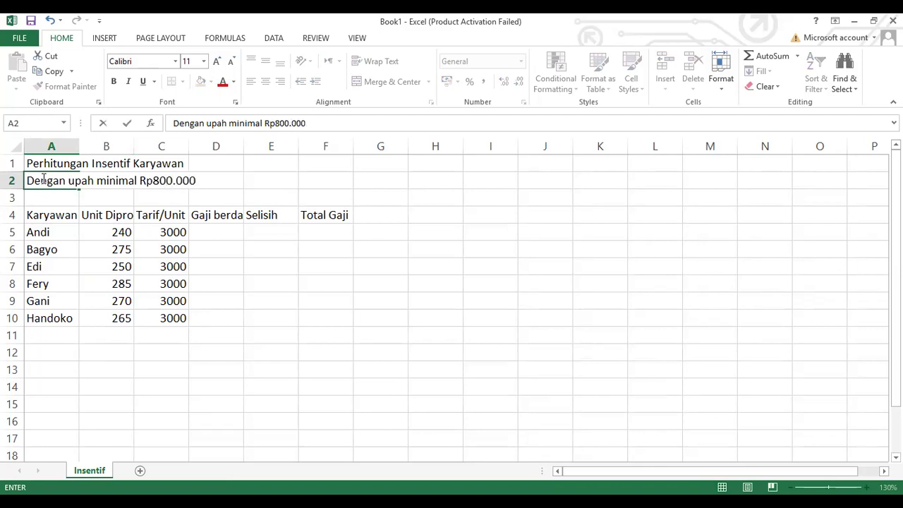
type(",00")
key("Return")
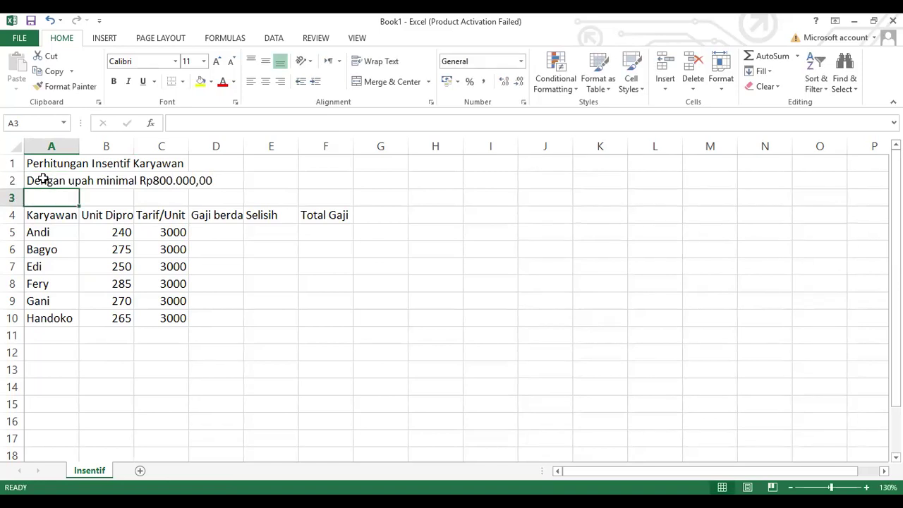
Step: Shorten the text in A2 to "Dengan upah minimal" and enter the amount 800000 separately in cell D2
left_click(165, 180)
left_click(40, 181)
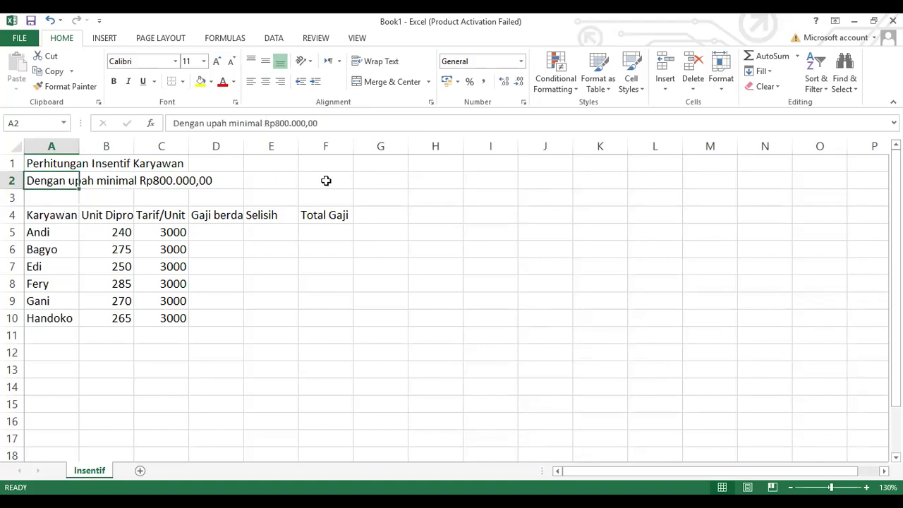
left_click(230, 180)
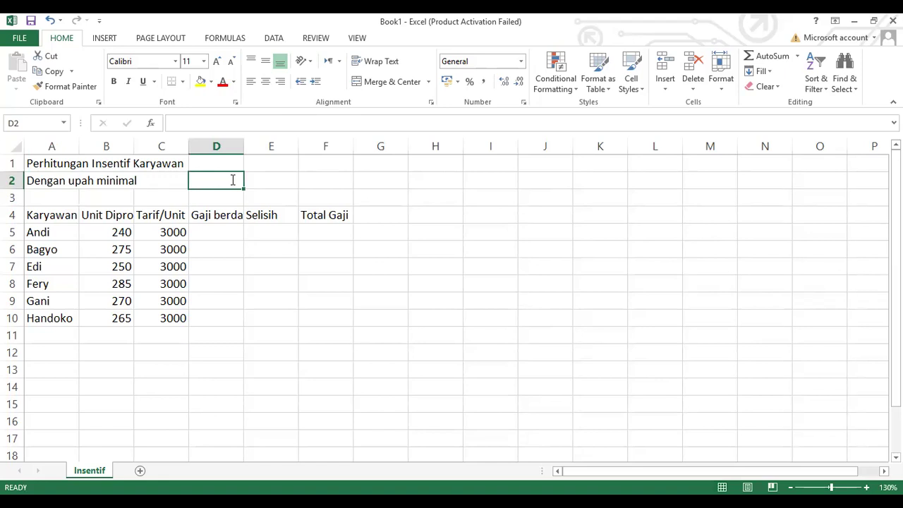
type("800000")
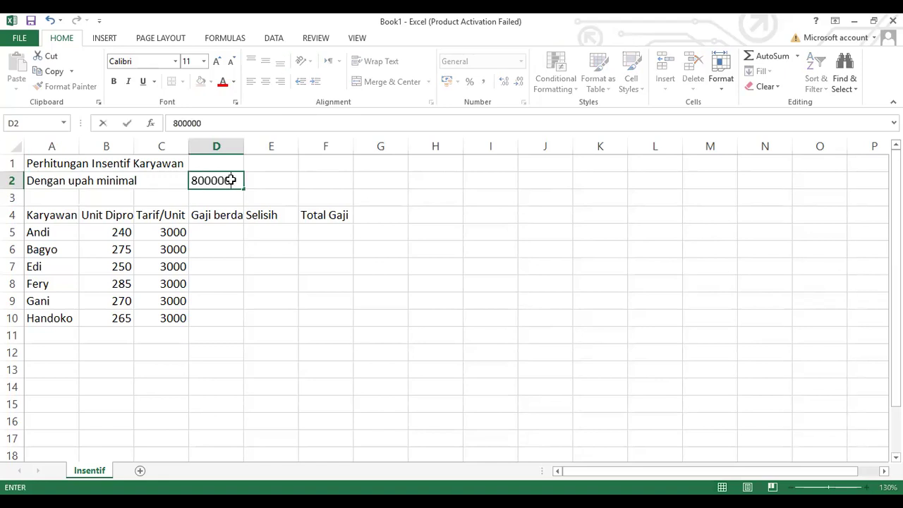
key("Return")
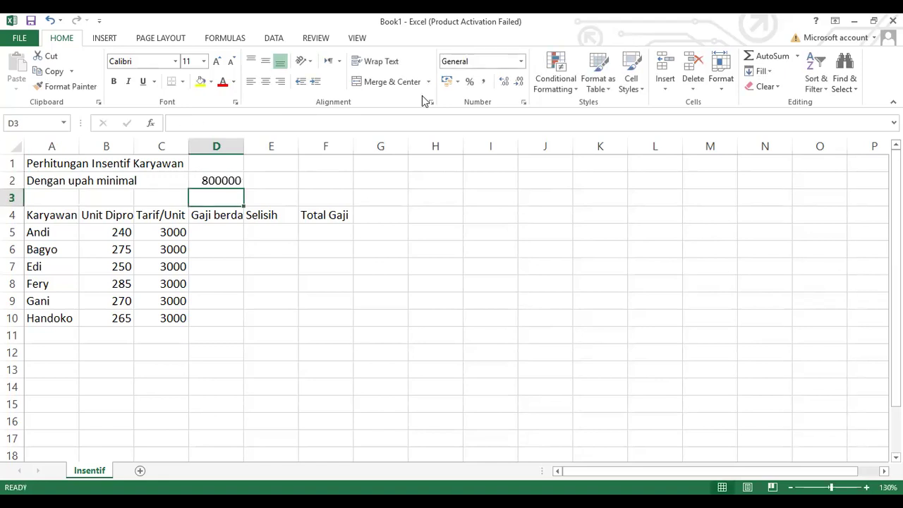
Step: Apply the Accounting comma format without decimals to the whole table and widen column D to fit the minimum wage
key("ctrl+a")
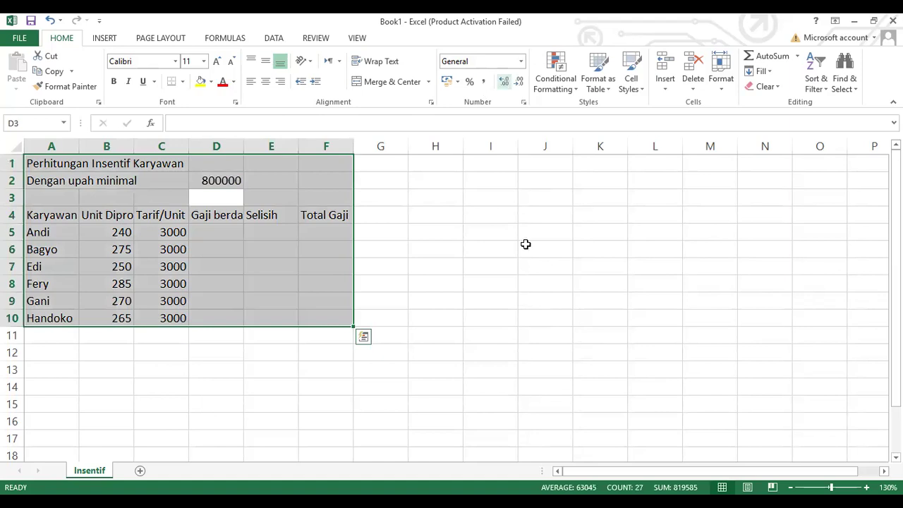
left_click(491, 261)
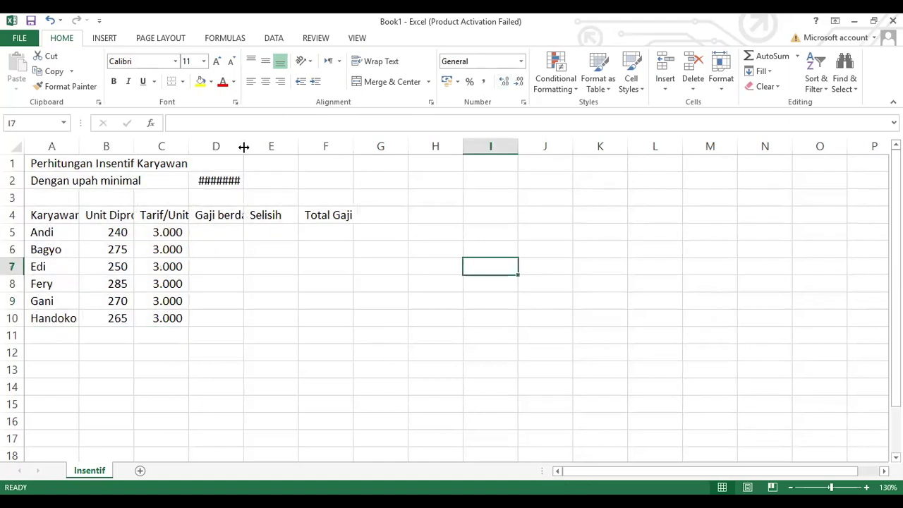
left_click_drag(244, 147, 260, 146)
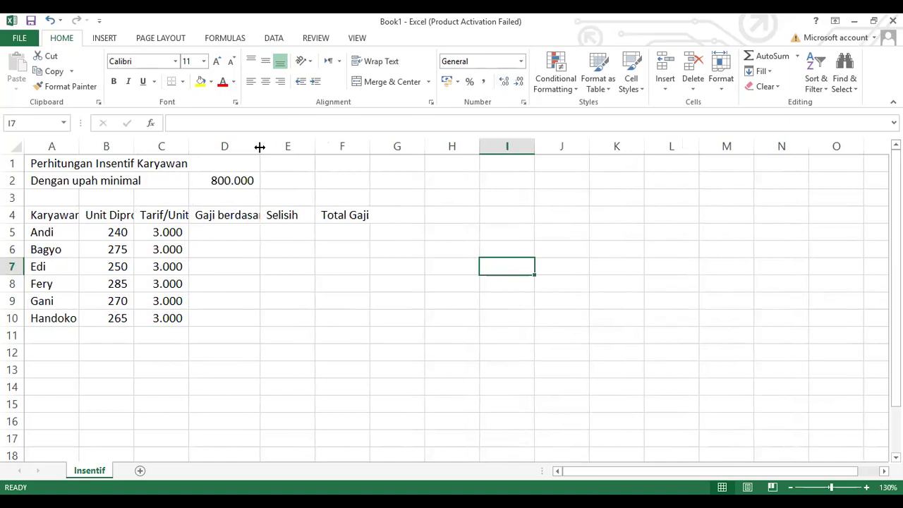
Step: Calculate the unit-based pay with =B5*C5 in cell D5 and fill the formula down to D10
left_click(227, 233)
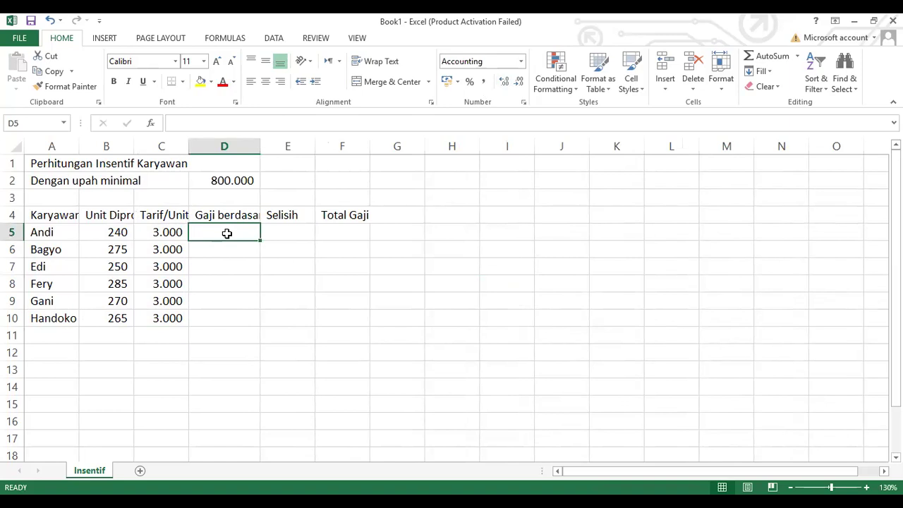
type("=")
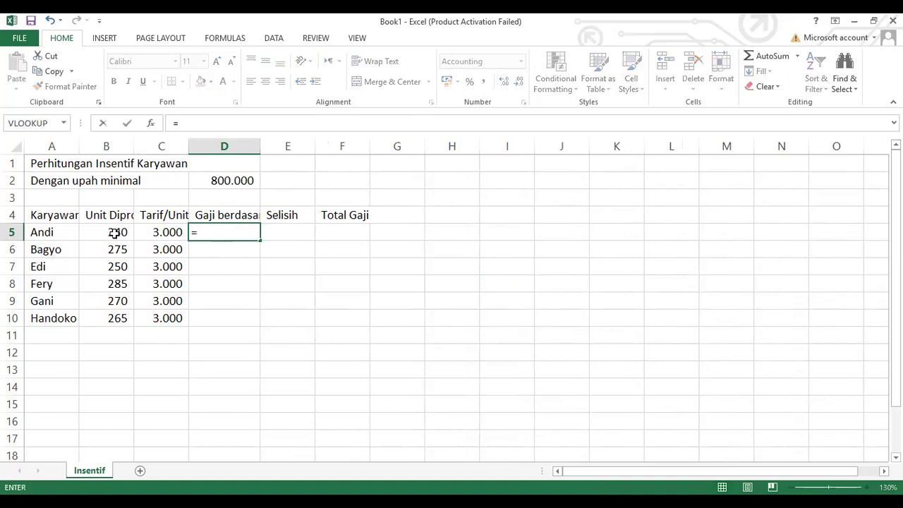
left_click(114, 234)
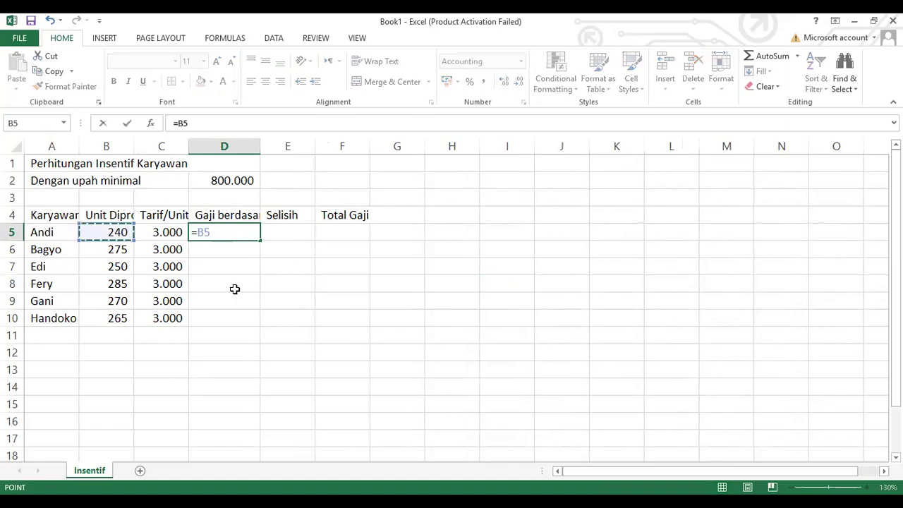
type("*")
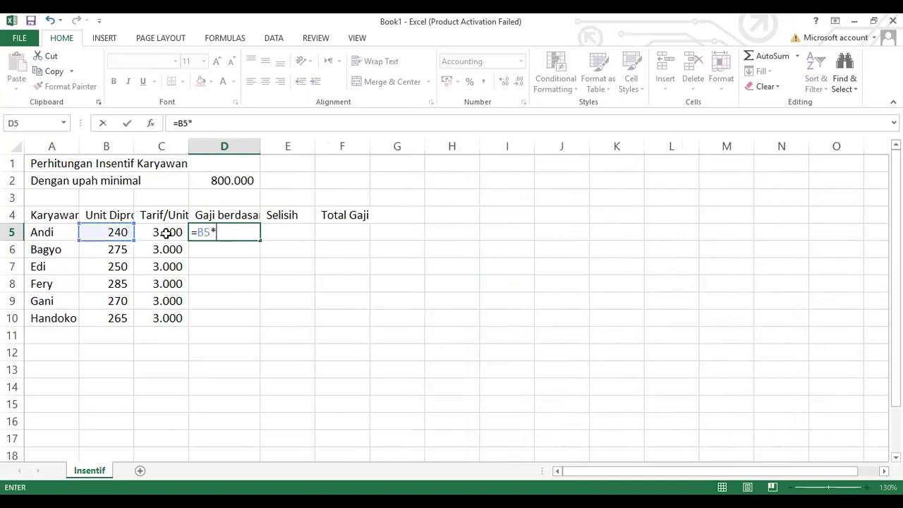
left_click(166, 234)
key("Return")
left_click(257, 238)
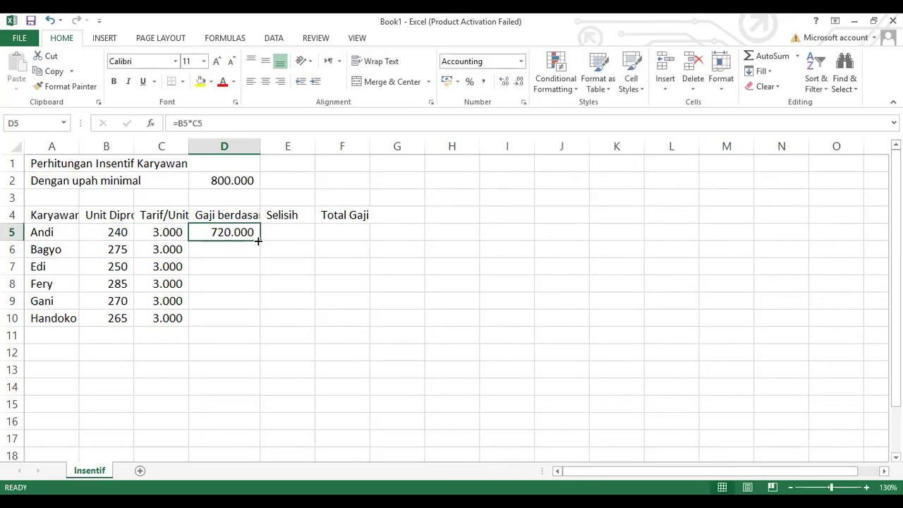
double_click(258, 241)
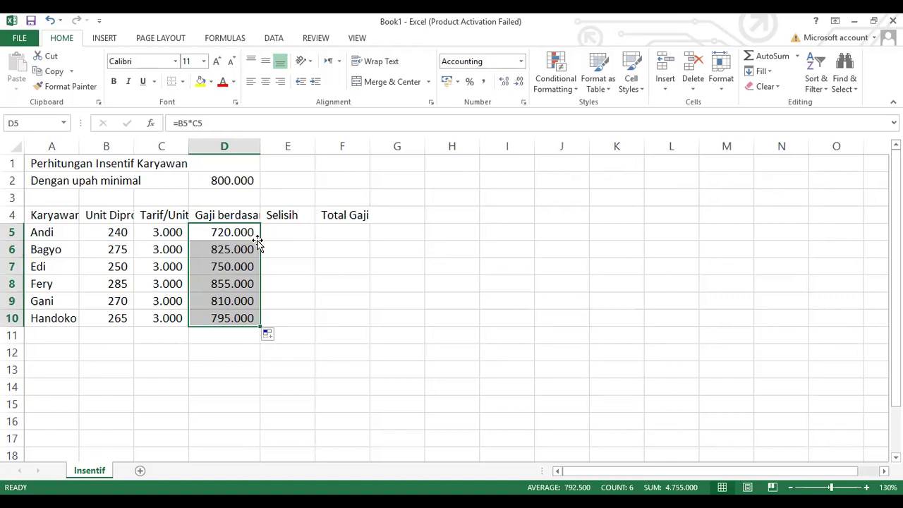
Step: Calculate the first employee's Selisih in cell E5 with the formula =D2-D5
left_click(300, 230)
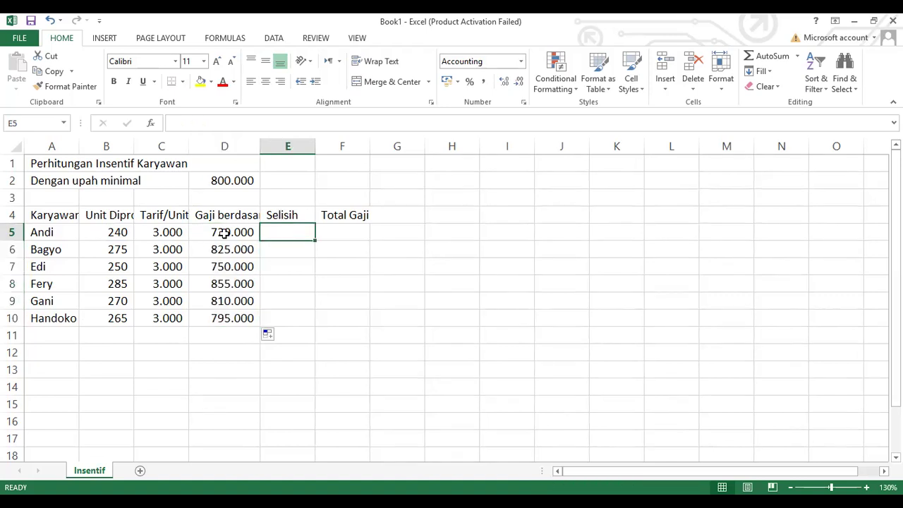
left_click(224, 234)
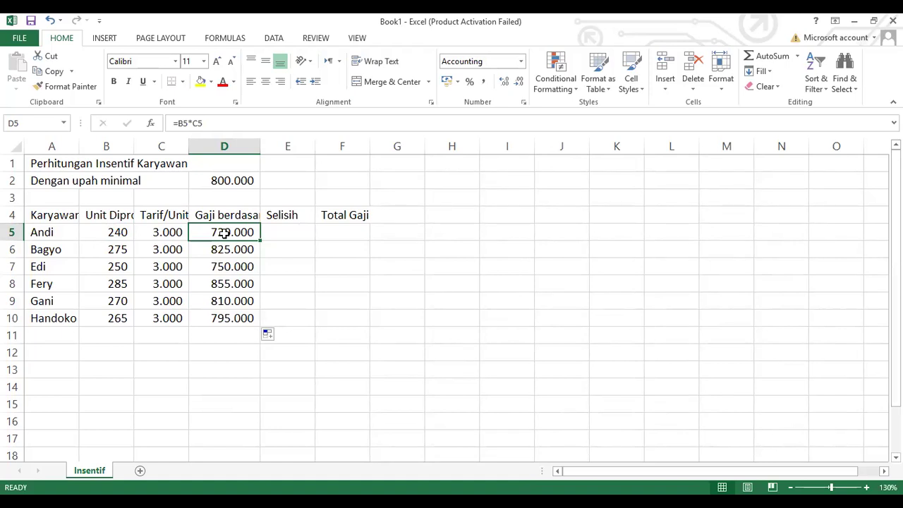
key("Right")
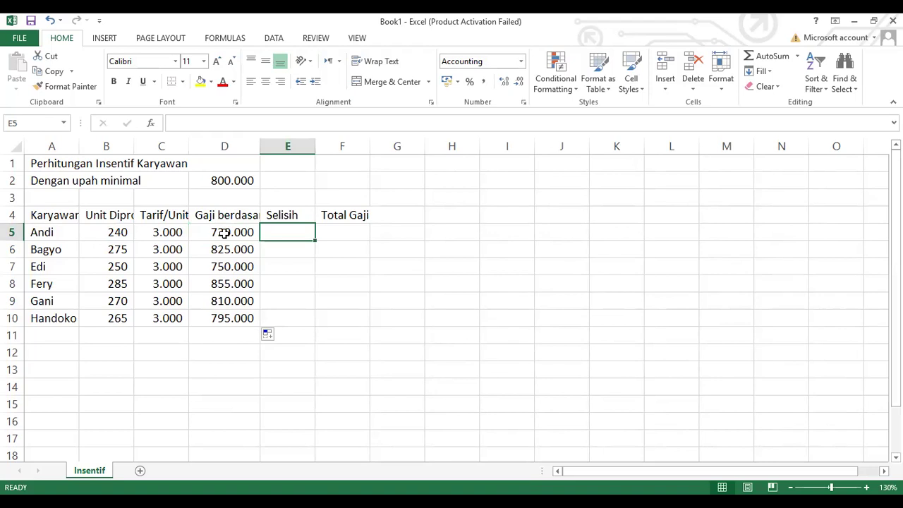
type("=")
left_click(224, 181)
type("-")
left_click(227, 226)
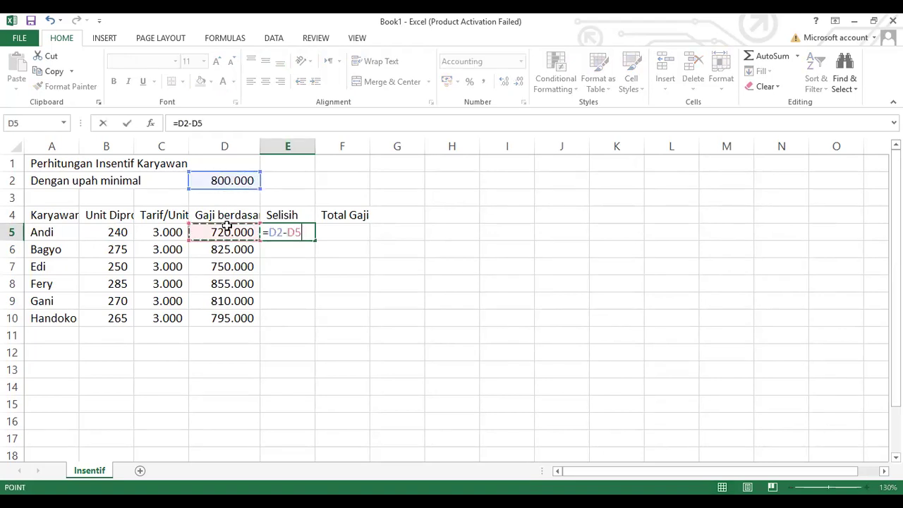
key("Return")
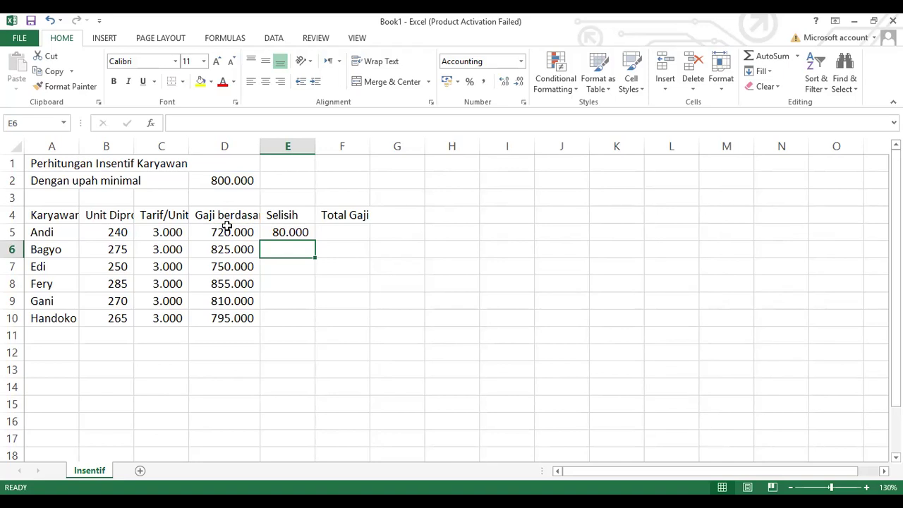
Step: Enter 0 as the Selisih in cell E6 and the formula =D2-D7 in cell E7
type("0")
key("Return")
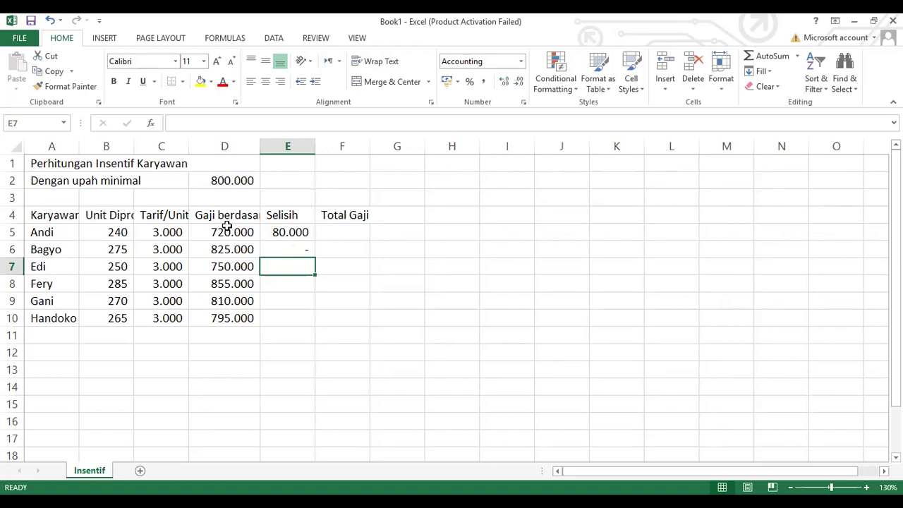
type("=")
left_click(226, 180)
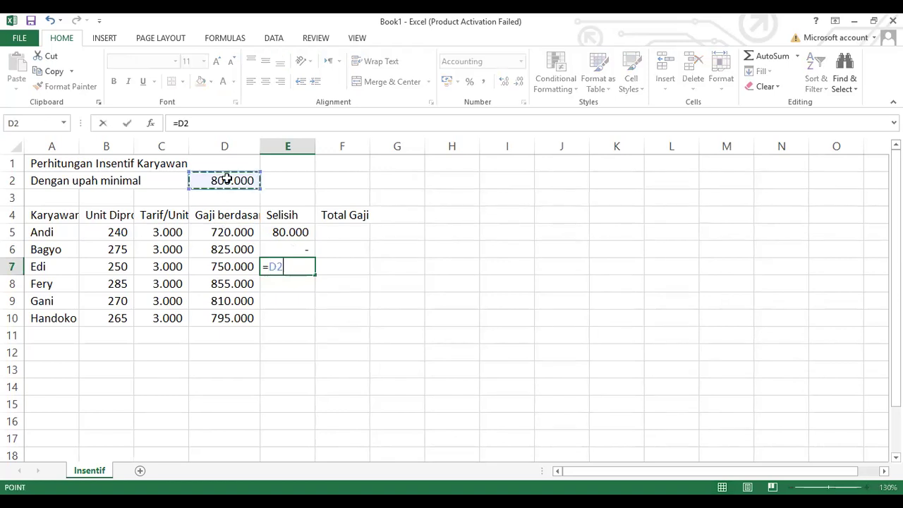
key("Left")
key("Right")
type("-")
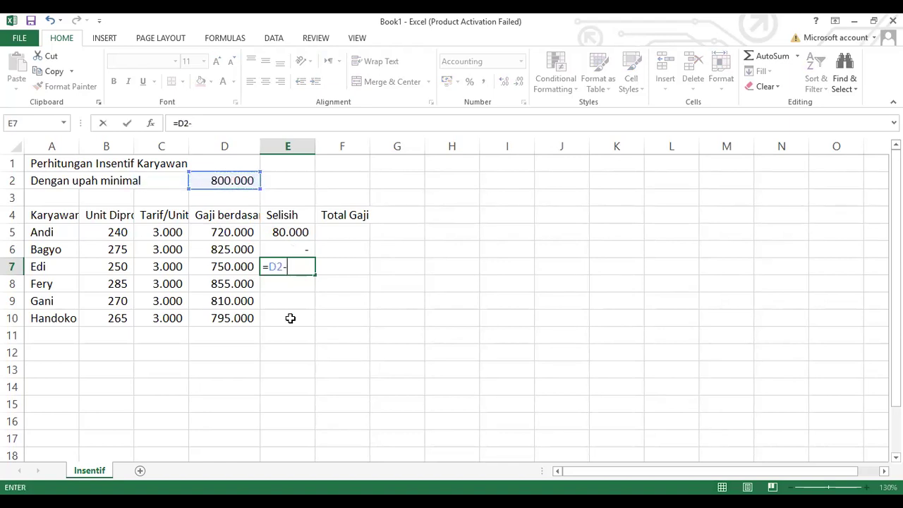
left_click(234, 266)
key("Return")
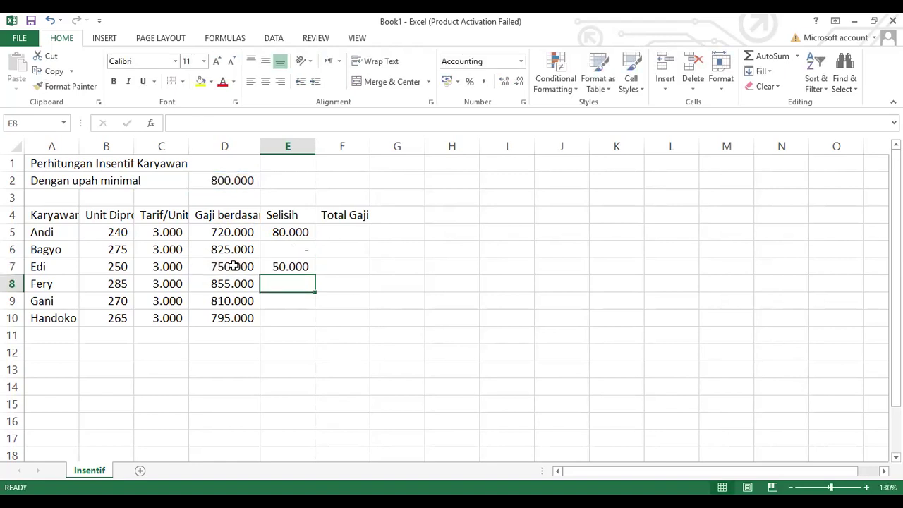
Step: Enter 0 as the Selisih in cells E8 and E9 and the formula =D2-D10 in cell E10
type("0")
key("Return")
type("0")
key("Return")
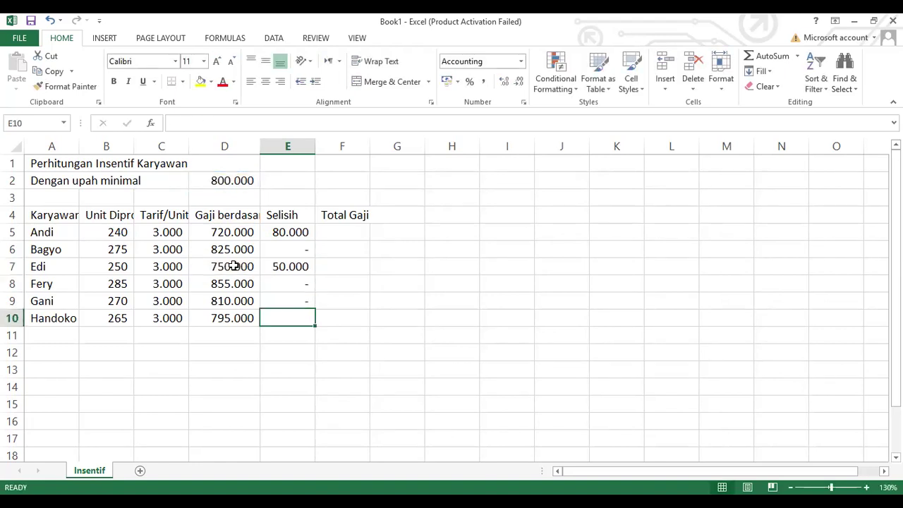
type("=")
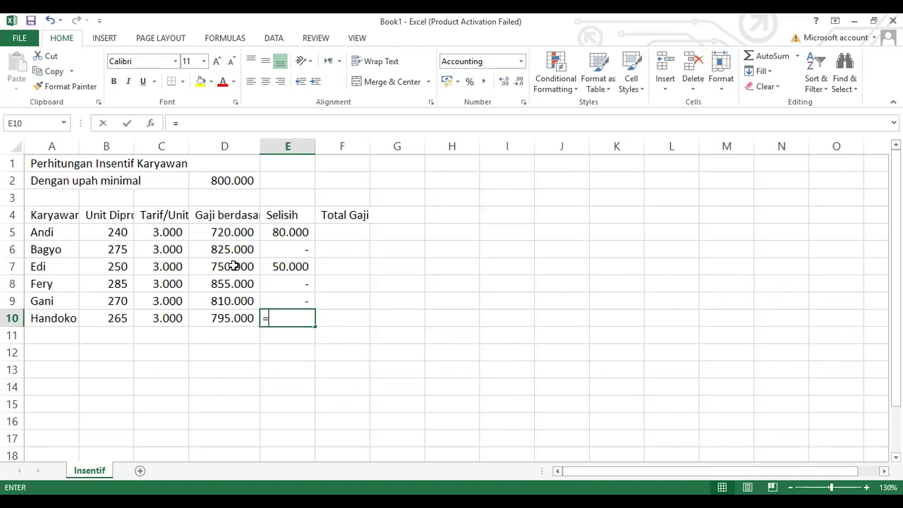
left_click(231, 182)
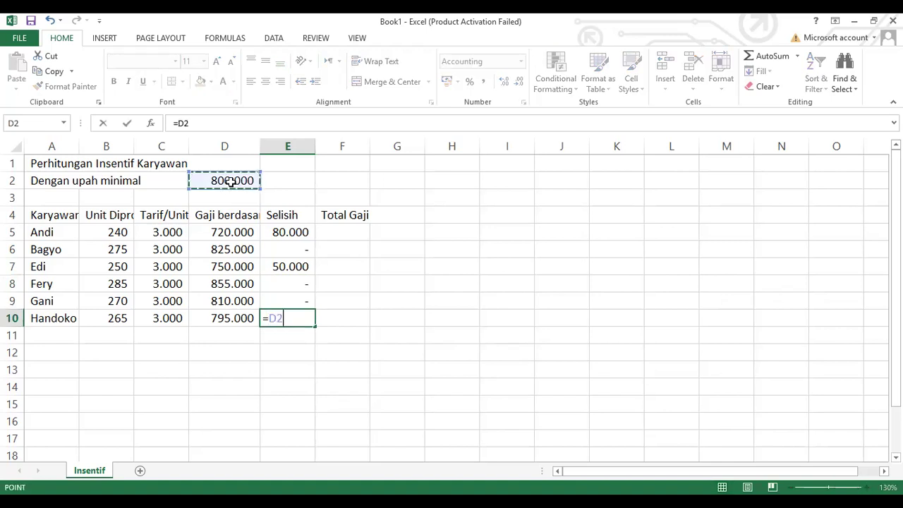
type("-")
left_click(232, 318)
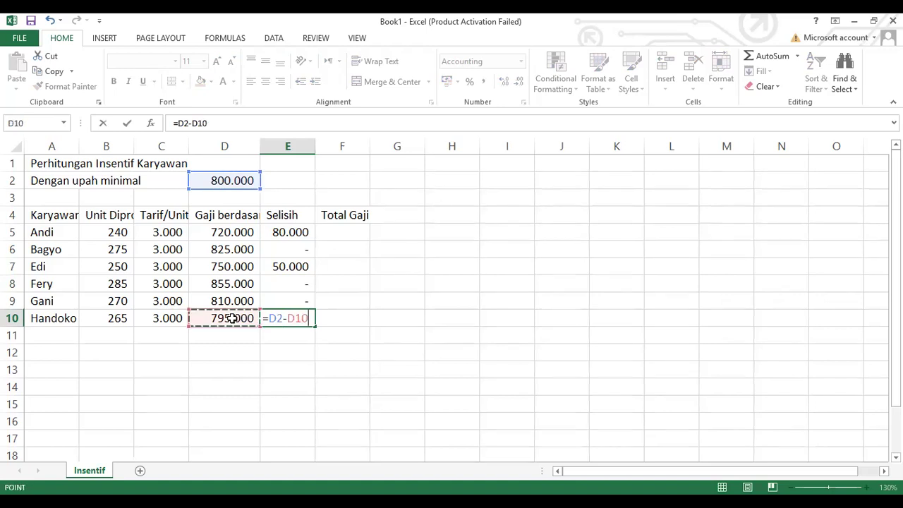
key("Return")
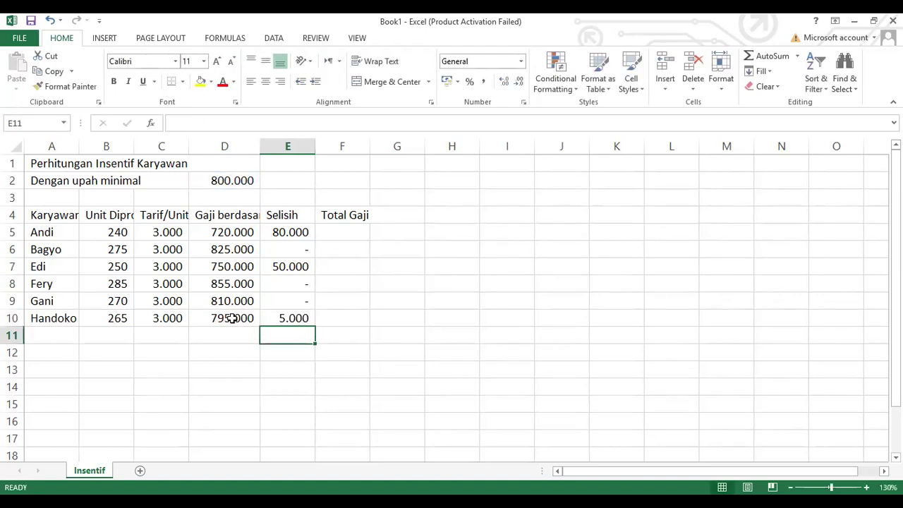
Step: Calculate Total Gaji with =D5+E5 in cell F5, fill the formula down to F10, and widen column F to fit
left_click(342, 234)
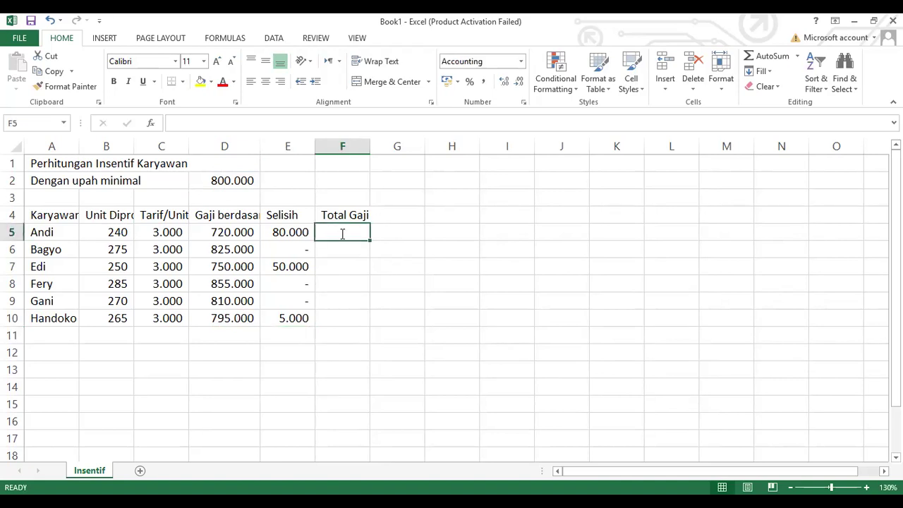
type("=")
left_click(233, 231)
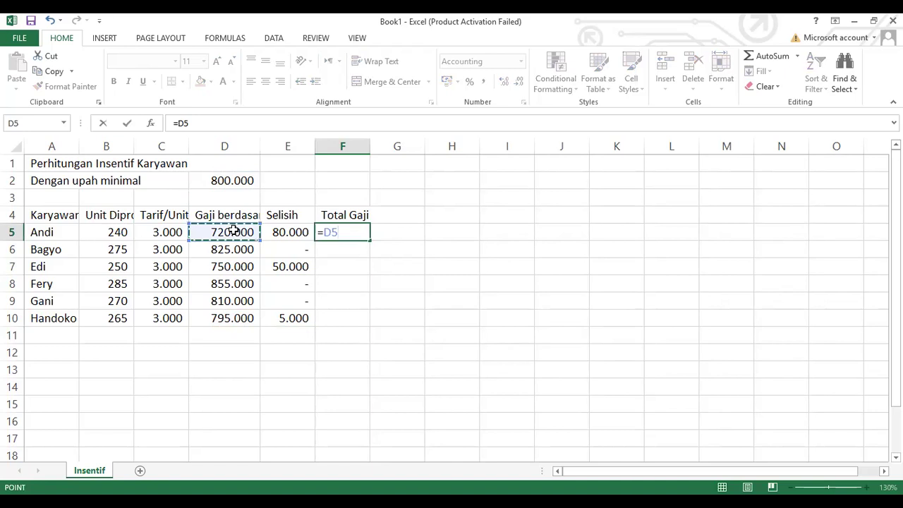
type("+")
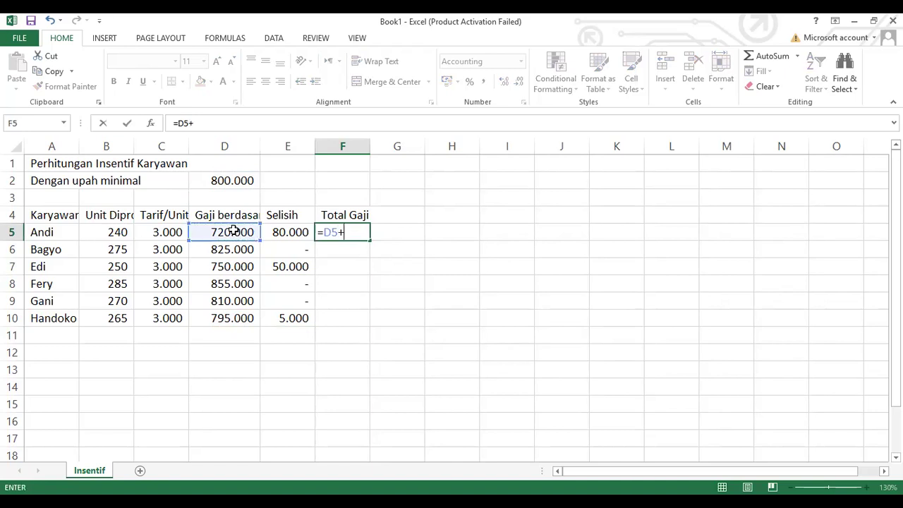
left_click(284, 232)
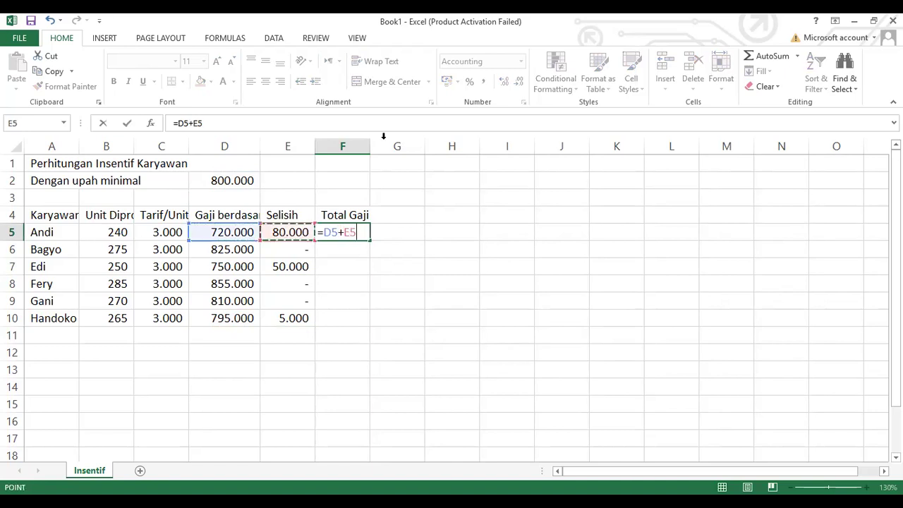
key("Return")
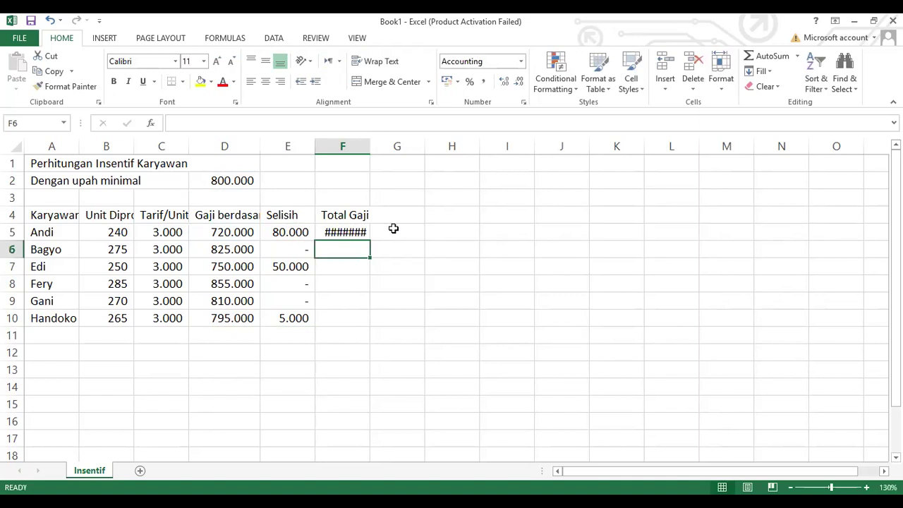
left_click(367, 232)
left_click_drag(379, 241, 458, 327)
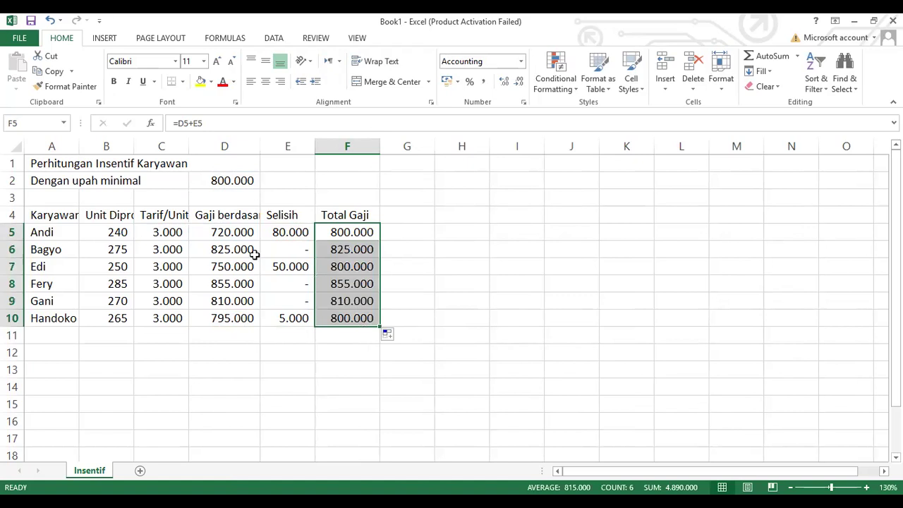
Step: Sum rows 5 to 10 of columns D, E and F in row 11 and fit columns E and F to the totals
left_click_drag(241, 231, 232, 334)
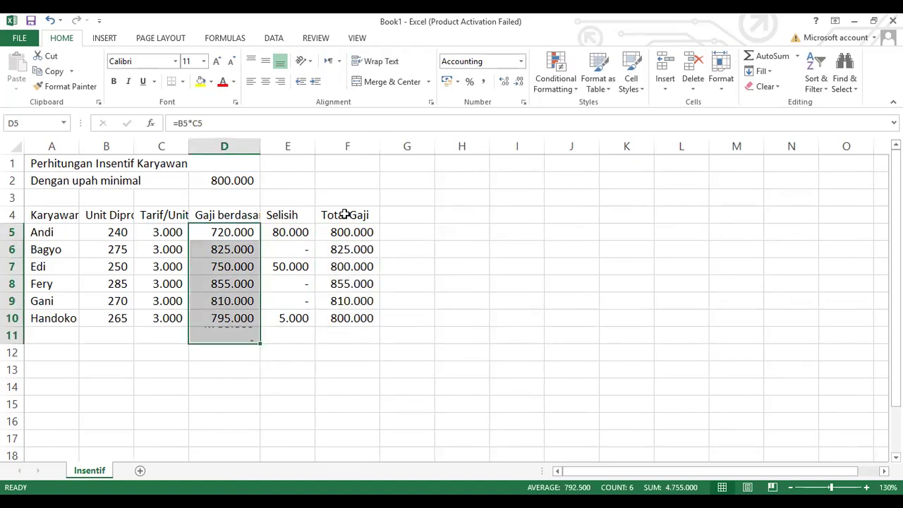
left_click_drag(288, 233, 284, 333)
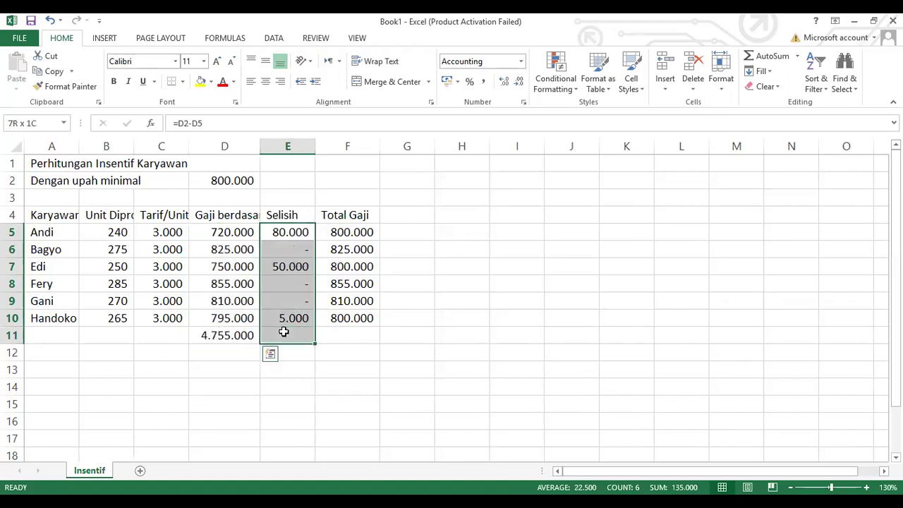
left_click(350, 235)
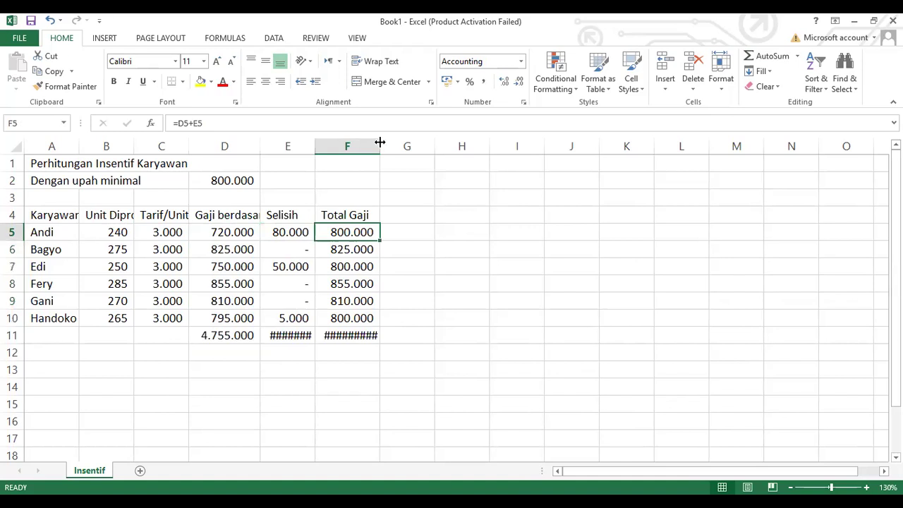
double_click(315, 145)
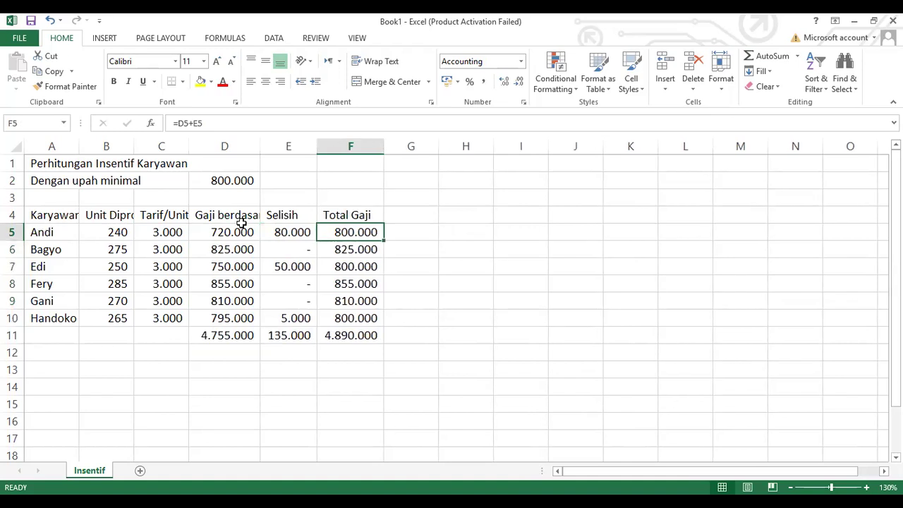
Step: Apply all borders to the table range A4:F10 and to the totals in D11:F11
left_click_drag(42, 232, 339, 318)
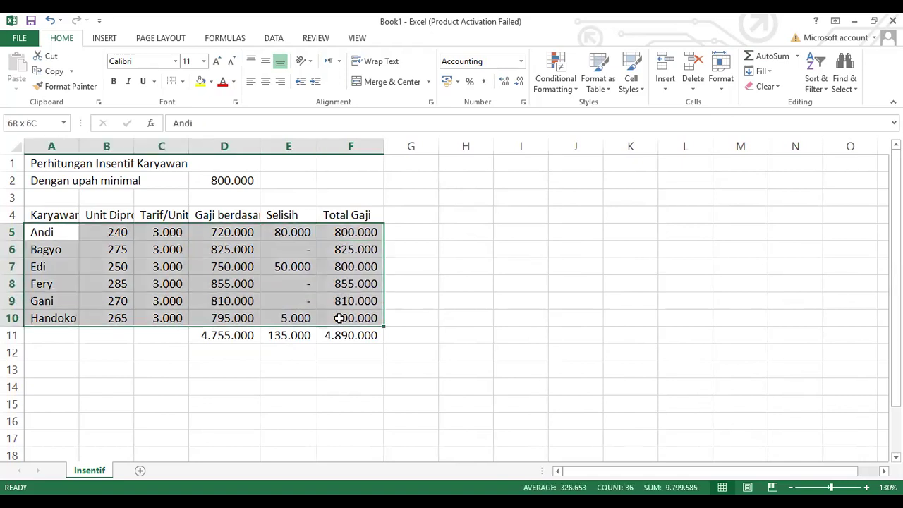
left_click(184, 83)
left_click_drag(55, 220, 343, 316)
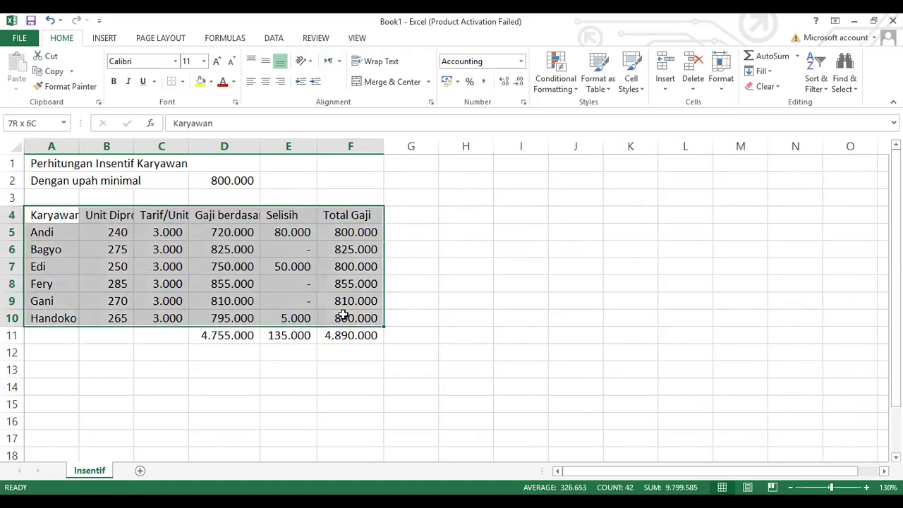
left_click(185, 83)
left_click_drag(225, 336, 348, 336)
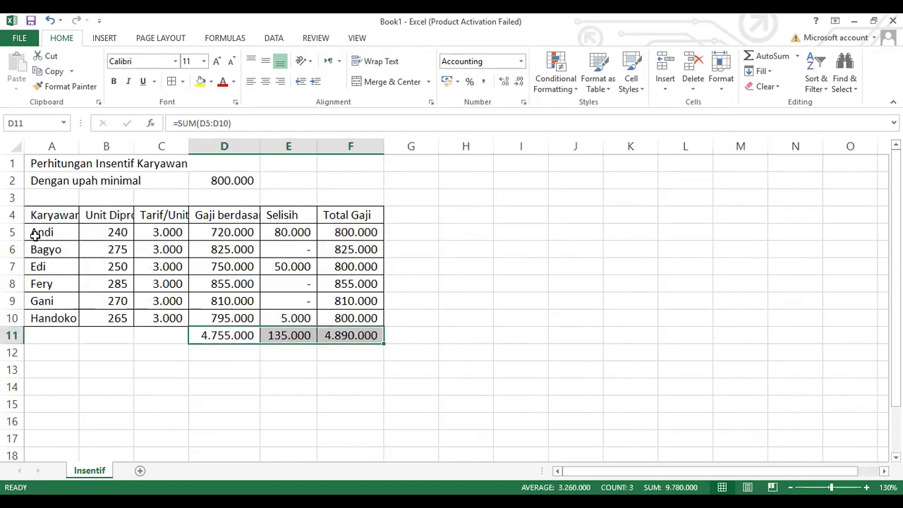
Step: Make the table's header row A4:F4 bold
left_click_drag(37, 210, 332, 216)
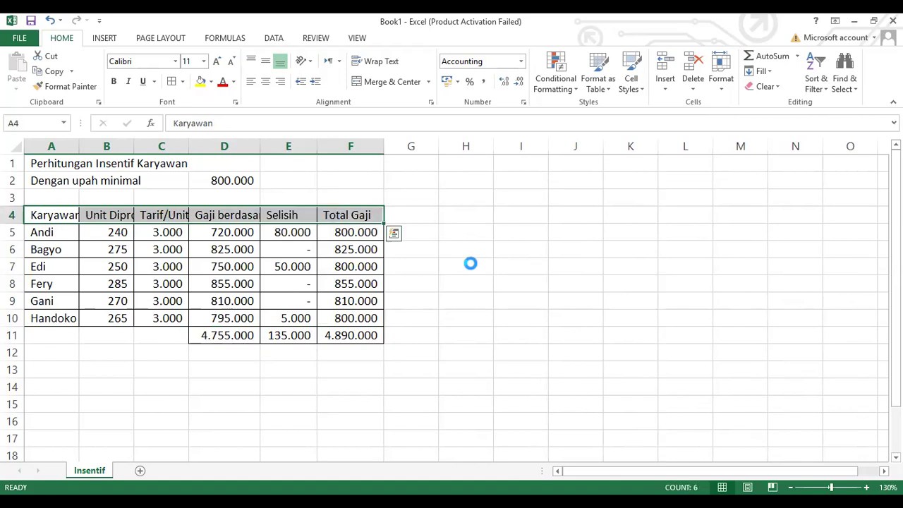
key("ctrl+b")
left_click(469, 265)
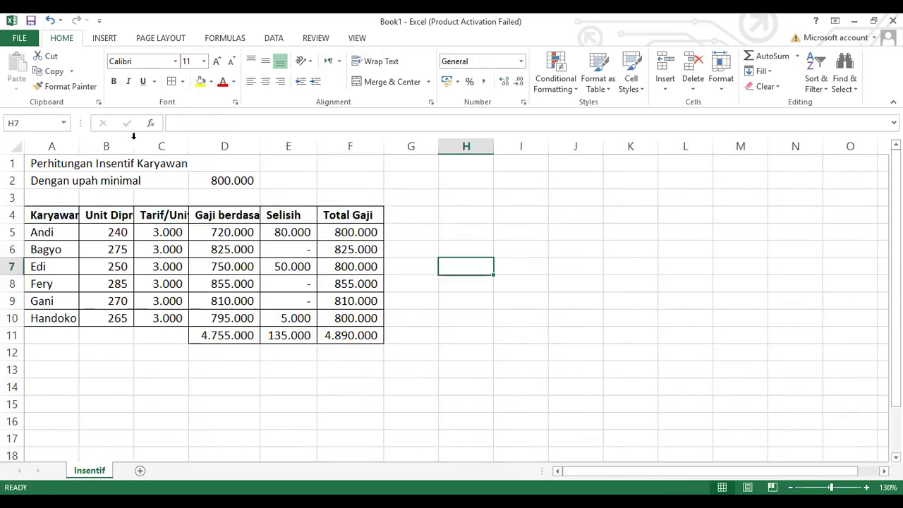
Step: Widen columns A to D so that their header texts fit
left_click_drag(89, 145, 89, 145)
left_click_drag(144, 146, 173, 145)
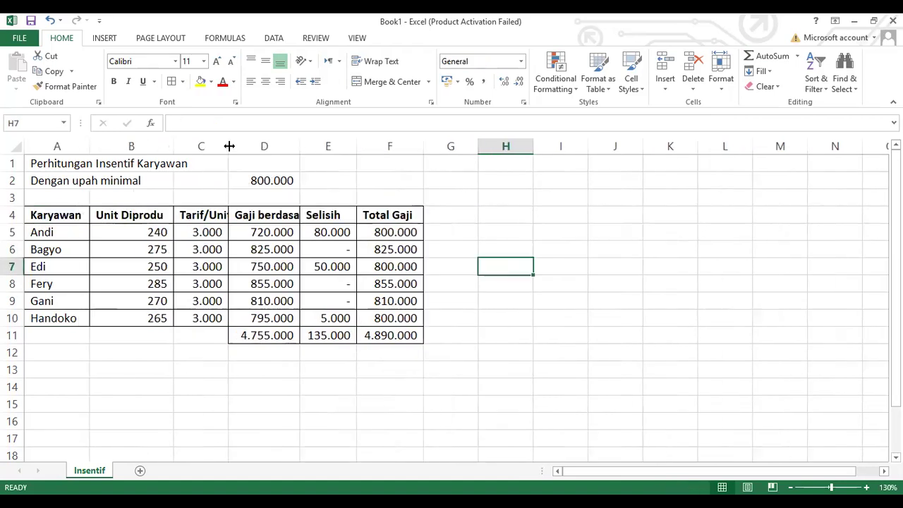
left_click_drag(228, 145, 240, 145)
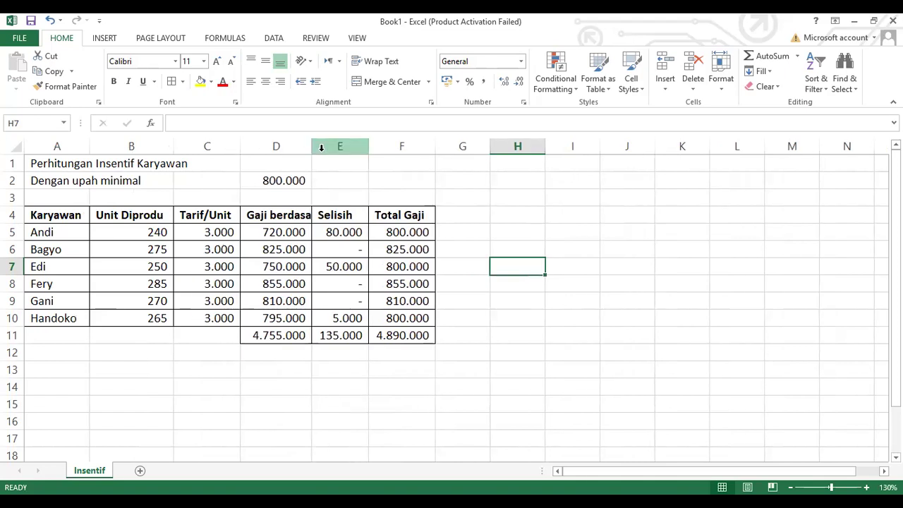
double_click(312, 145)
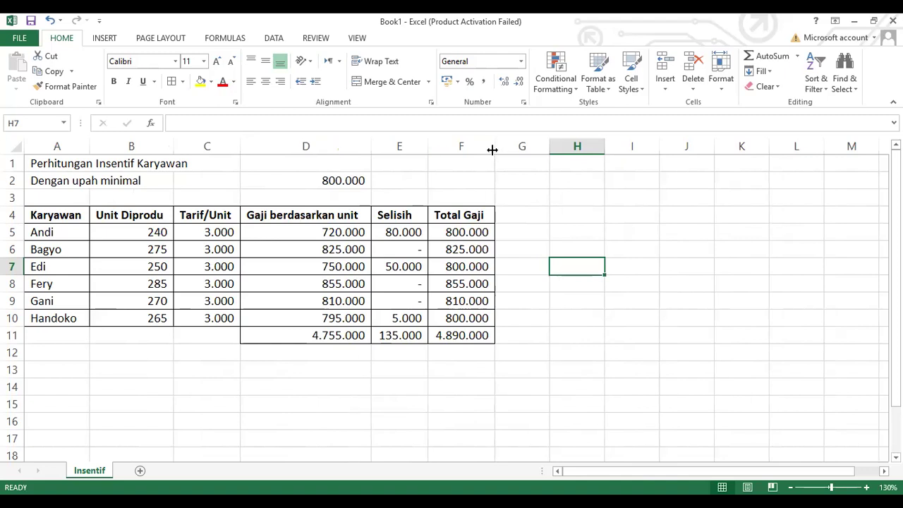
Step: Complete the header in cell B4 as "Unit Diproduksi" and widen column B to fit it
left_click_drag(144, 219, 205, 216)
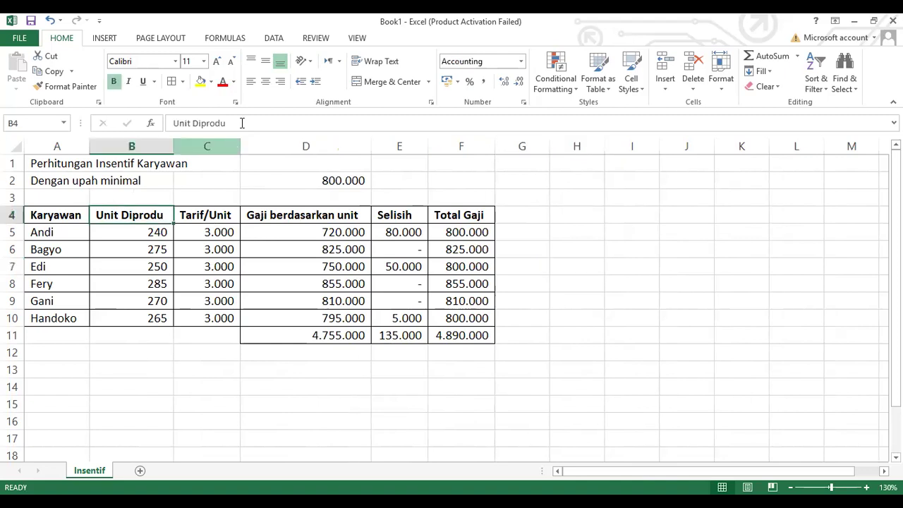
left_click(242, 123)
type("ksi")
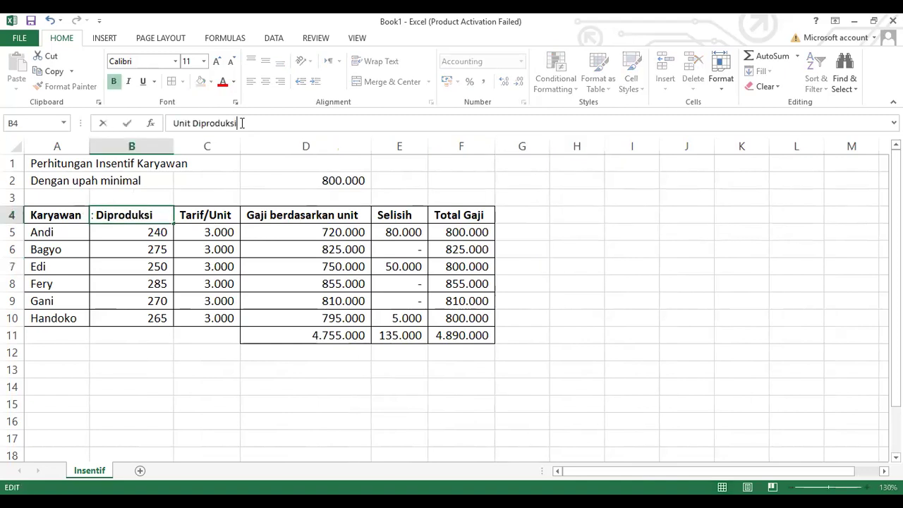
key("Return")
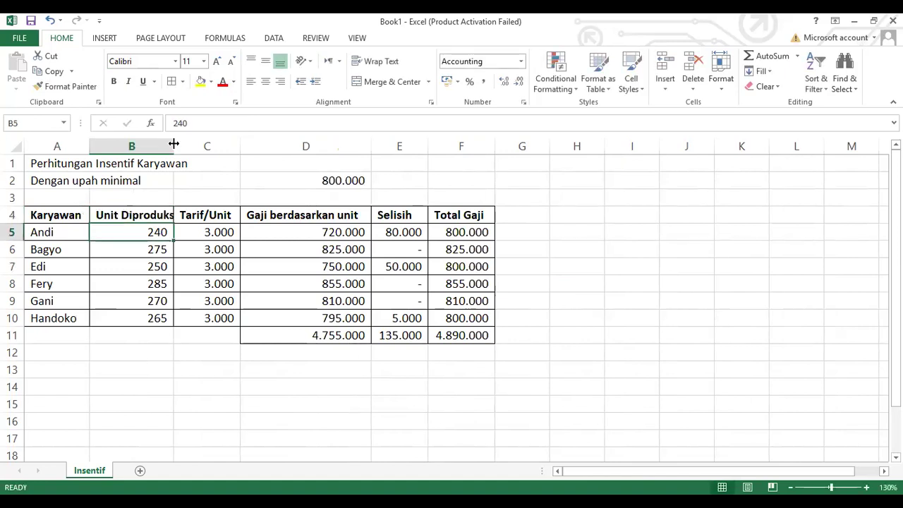
left_click(465, 352)
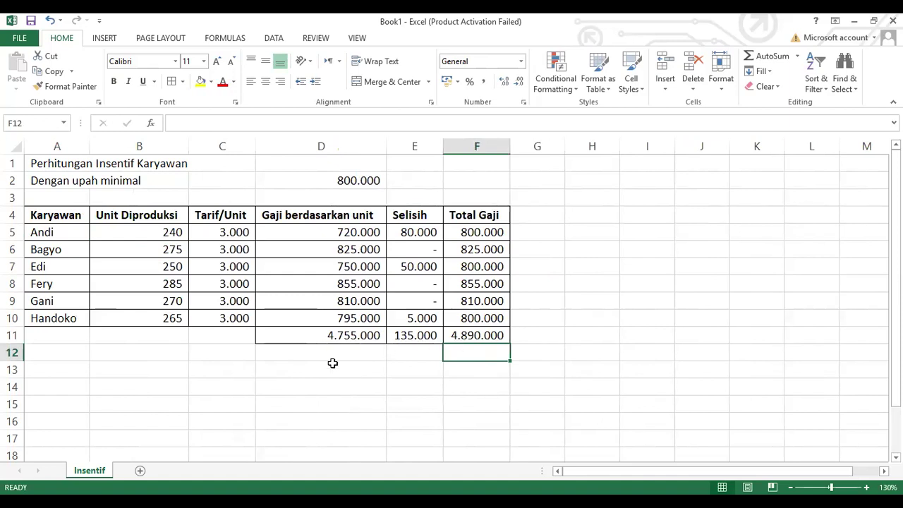
Step: Enter the label "Persediaan Barang Dalam Proses" in cell A13 below the table
left_click(63, 373)
type("p")
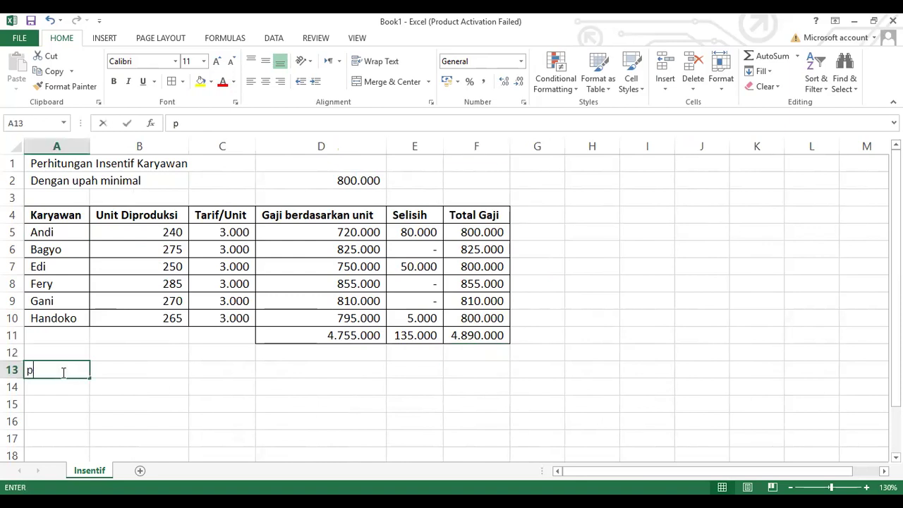
key("BackSpace")
type("Per")
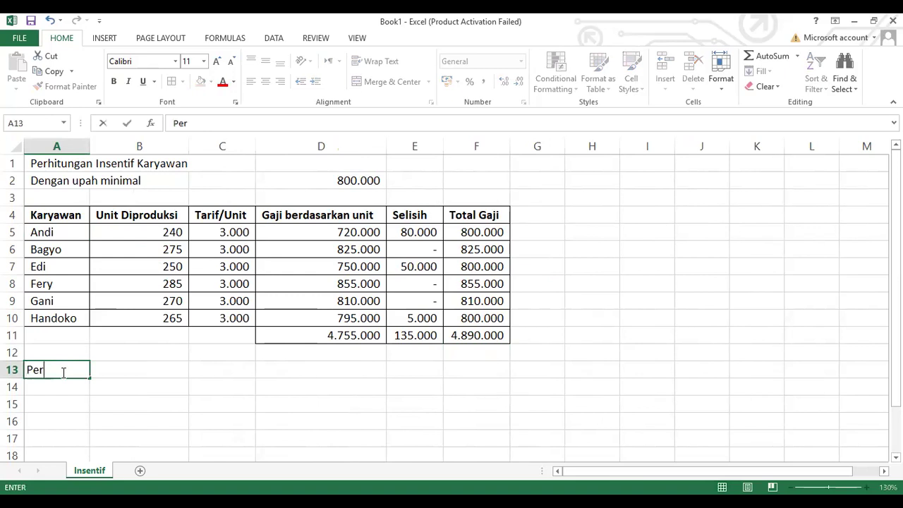
type("sedu")
key("BackSpace")
type("iaan Barang ")
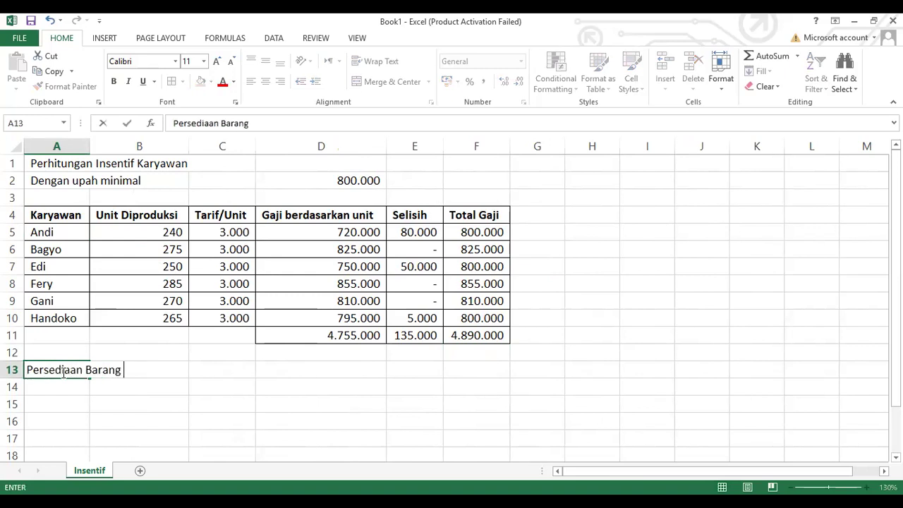
type("Dalam Pros")
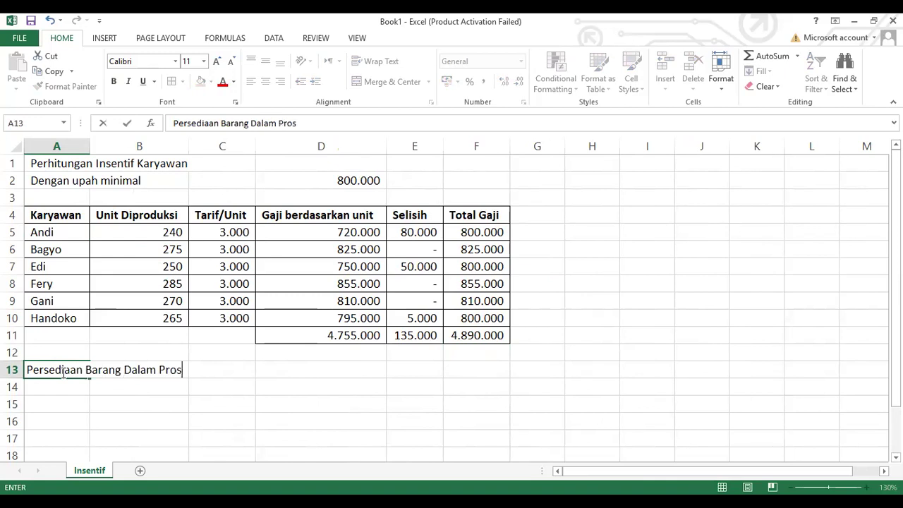
type("es")
Step: Link cell D13 to the unit-based pay total with the formula =D11
key("Tab")
key("Tab")
key("Tab")
type("=")
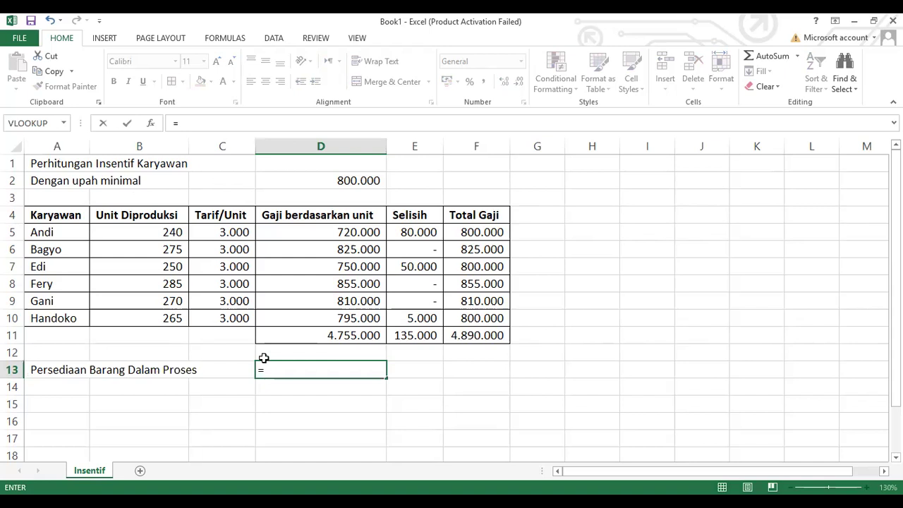
left_click(326, 338)
key("Return")
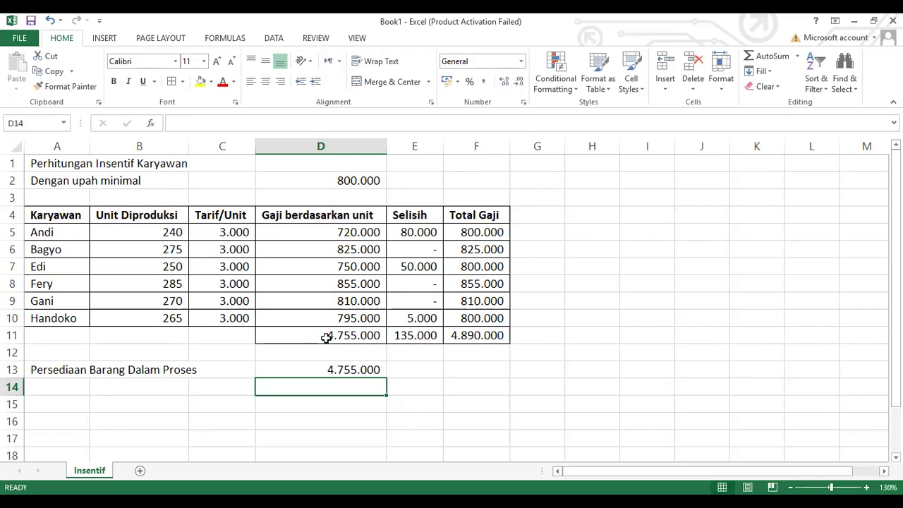
Step: Enter the label "Biaya Overhead Pabrik - Insentif" in cell A14
key("Home")
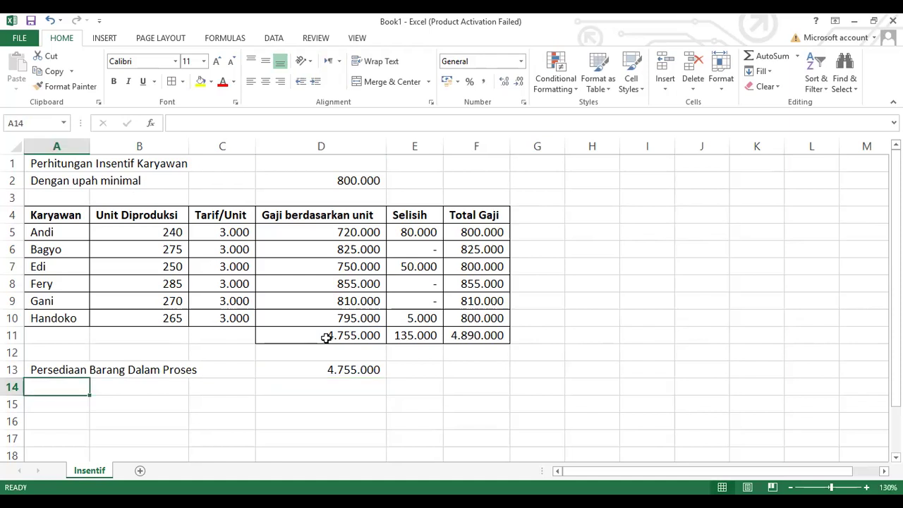
type("bop")
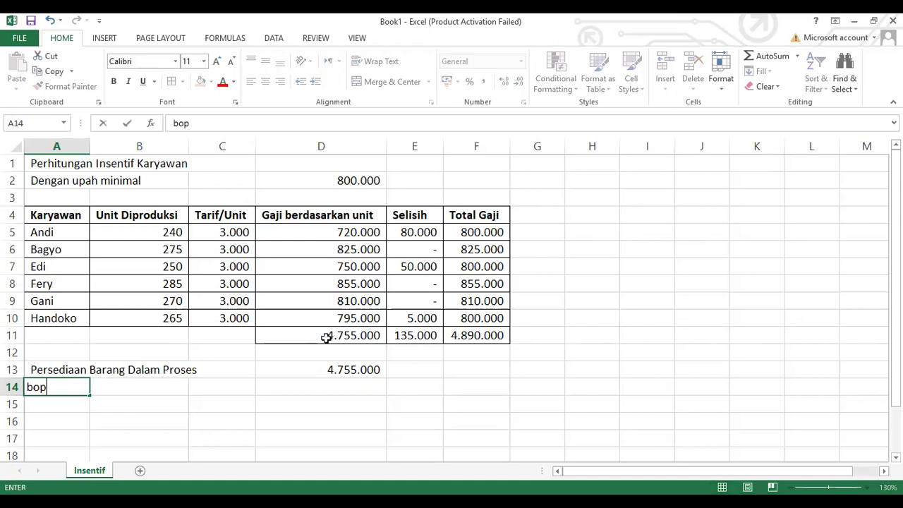
key("BackSpace")
key("BackSpace")
key("BackSpace")
type("Biaya Ov")
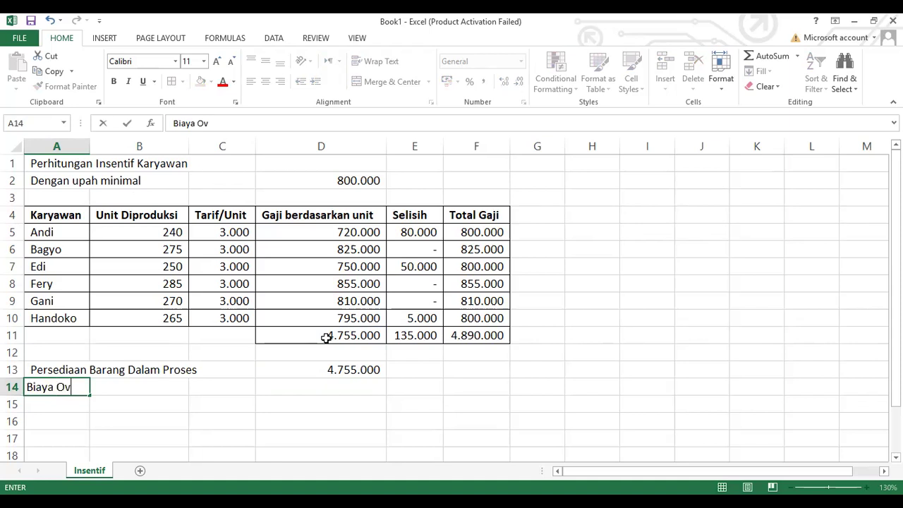
type("erhead P")
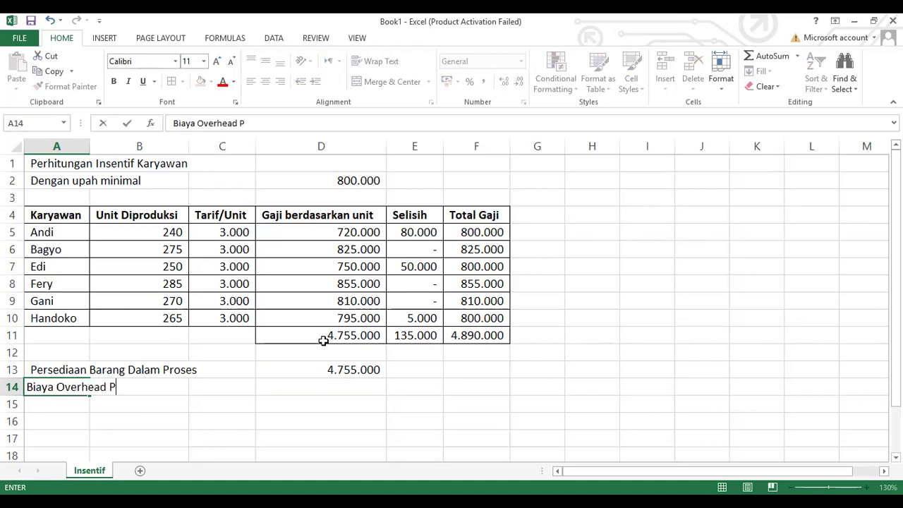
type("abrik - Insenti")
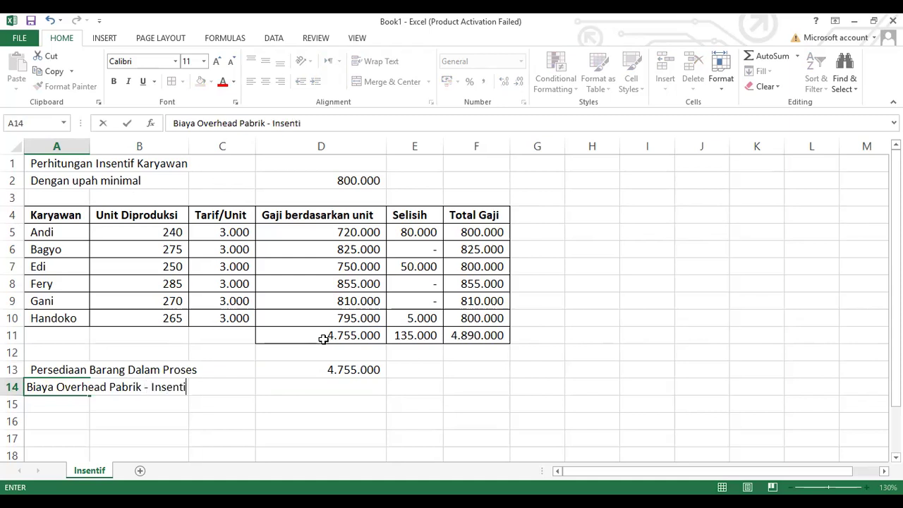
type("f")
Step: Enter 135000 in cell D14 as the amount for the factory overhead incentive line
key("Tab")
key("Tab")
key("Tab")
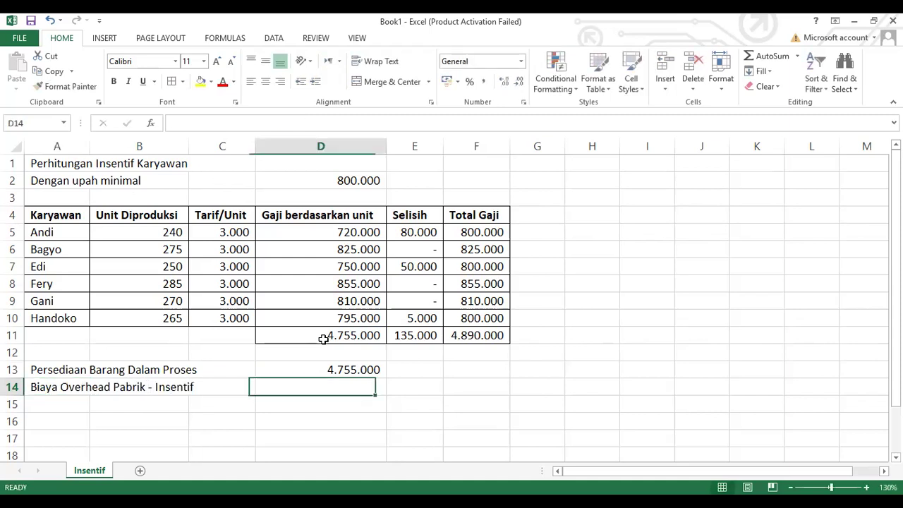
key("F2")
type("13500")
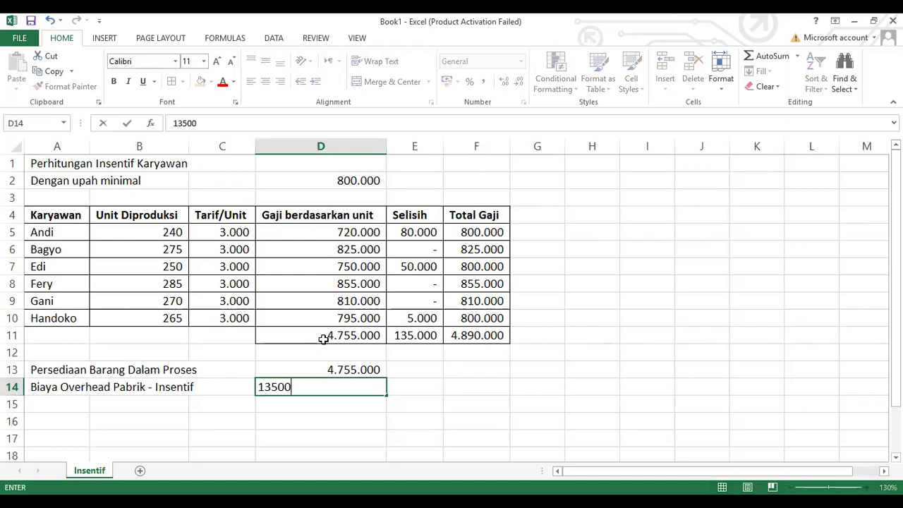
type("0")
key("Return")
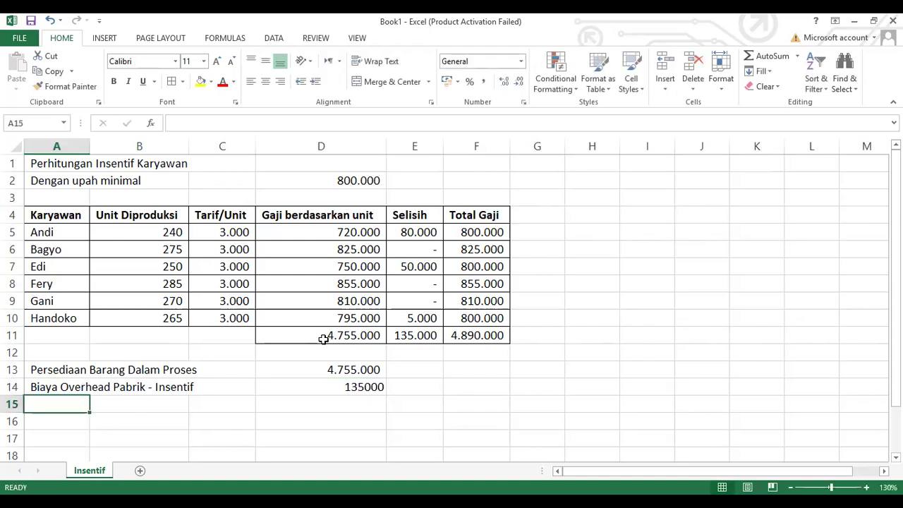
Step: Enter the label "Utang Gaji dan Upah" in cell B15 and link cell E15 to the total pay with the formula =F11
key("Right")
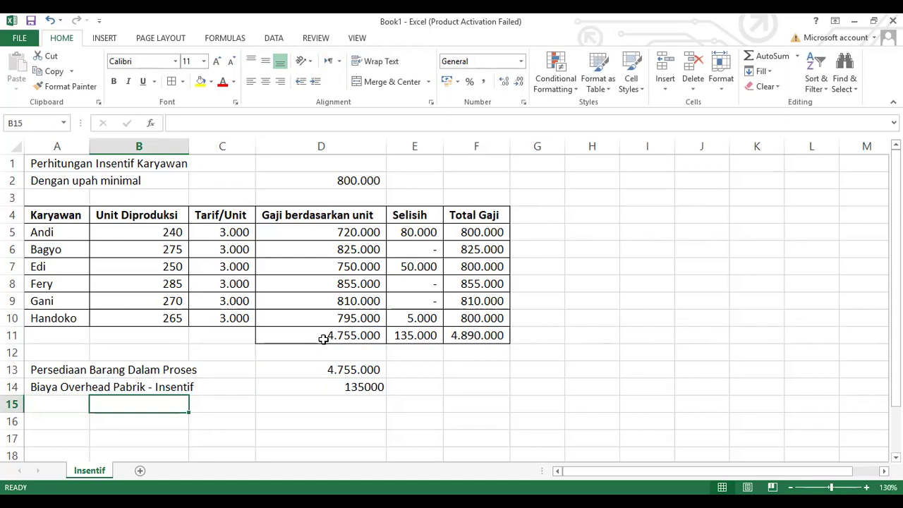
type("Utang Gaji dan U")
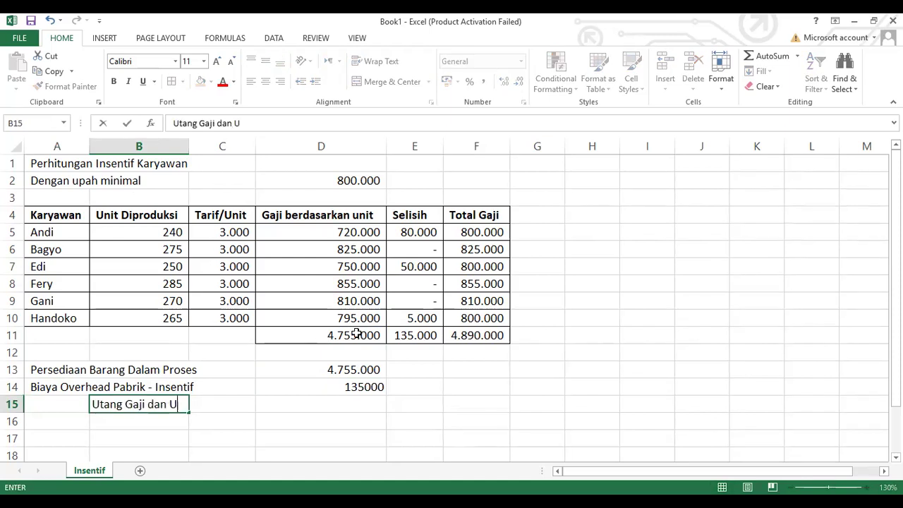
type("pah")
key("Right")
key("Right")
key("Right")
key("Right")
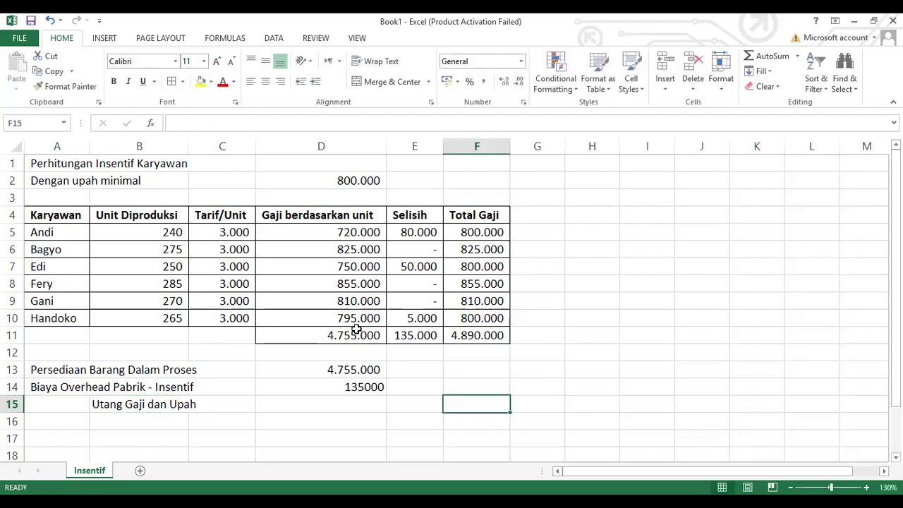
key("Left")
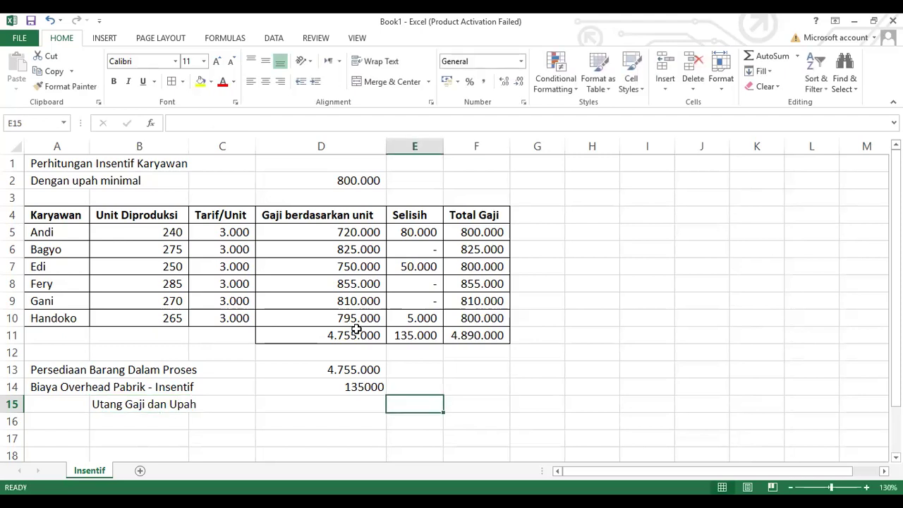
type("=")
left_click(472, 335)
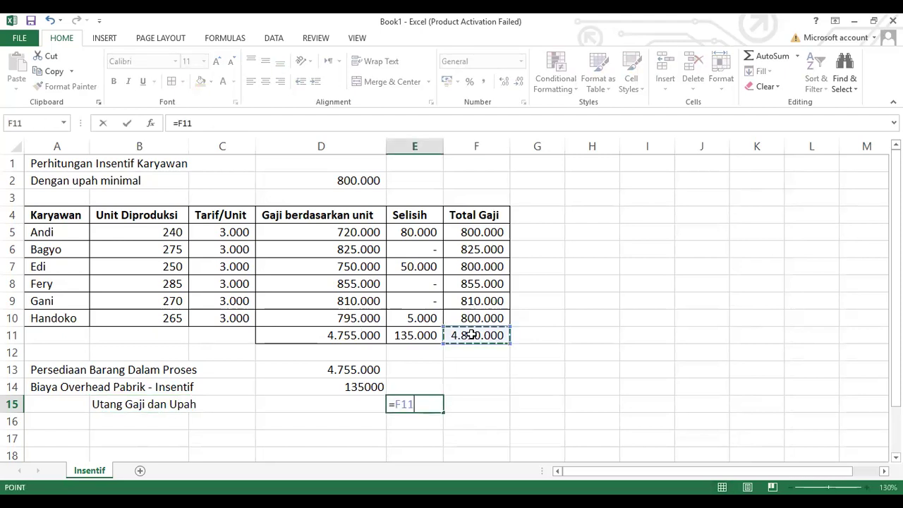
key("Return")
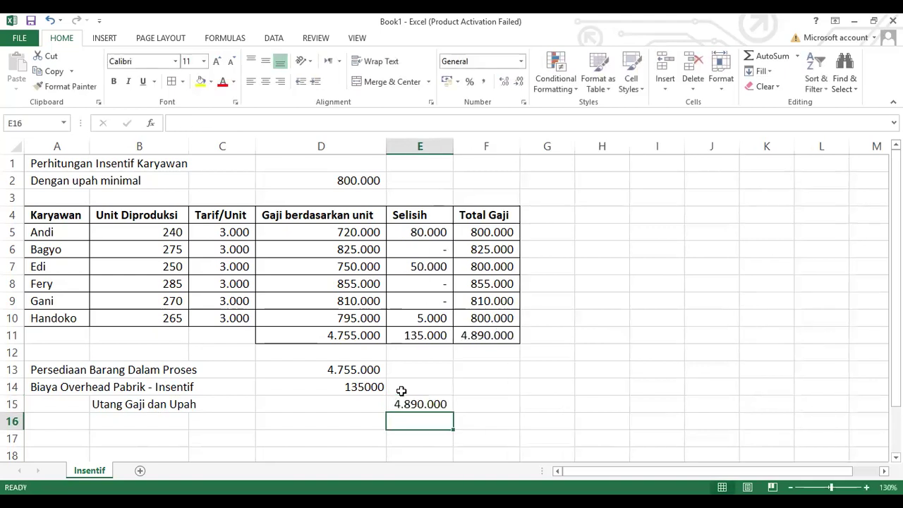
Step: Apply the comma number style to the overhead incentive amount in cell D14
left_click(367, 388)
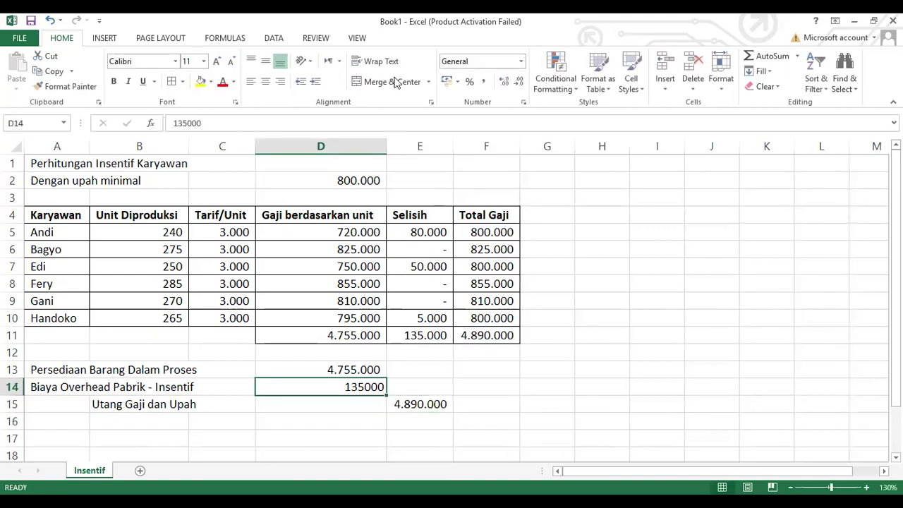
left_click(486, 83)
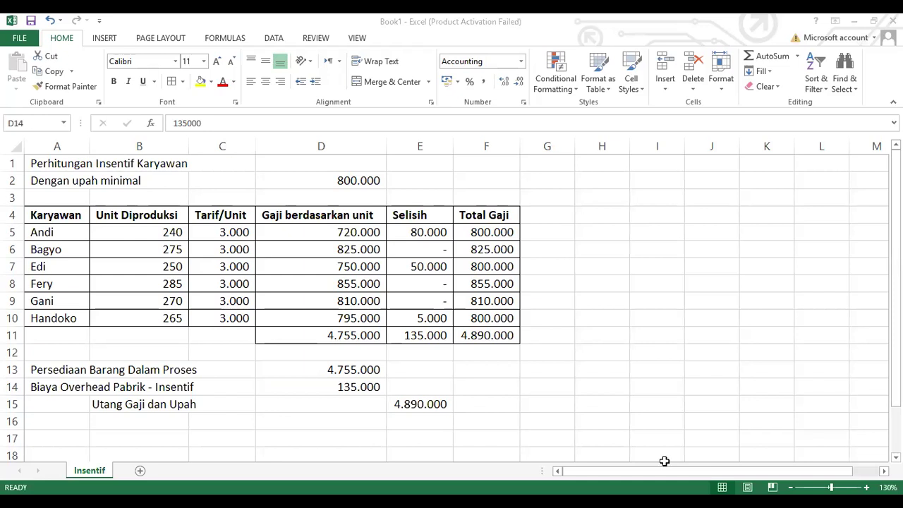
Step: Switch to the PowerPoint presentation on special labor cost issues to consult the example
key("alt+Tab")
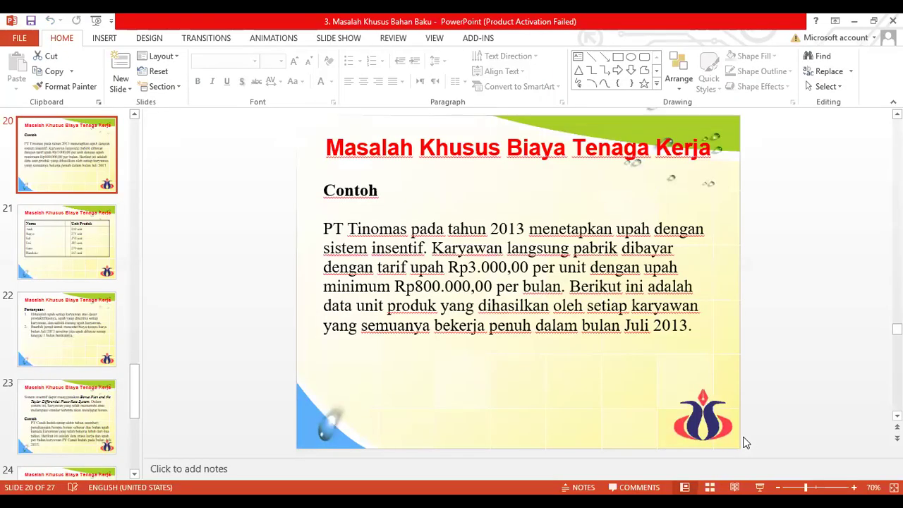
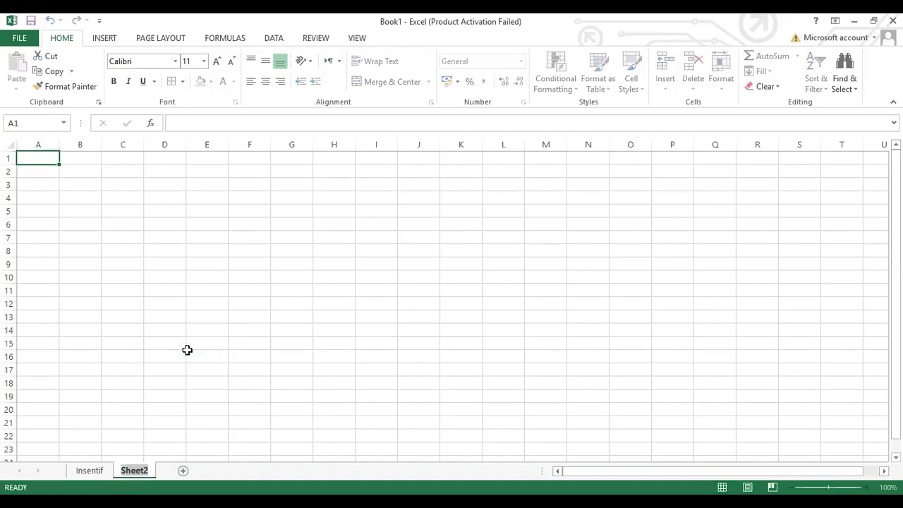
Step: Rename the worksheet Sheet2 as "Bonus"
type("Bonus")
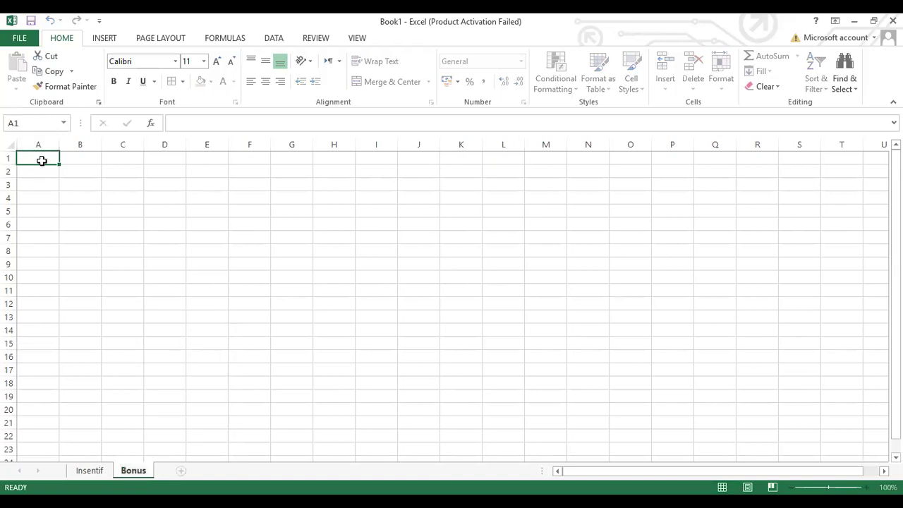
type("Perhitun")
key("BackSpace")
key("BackSpace")
key("BackSpace")
key("BackSpace")
key("BackSpace")
key("BackSpace")
key("BackSpace")
key("Return")
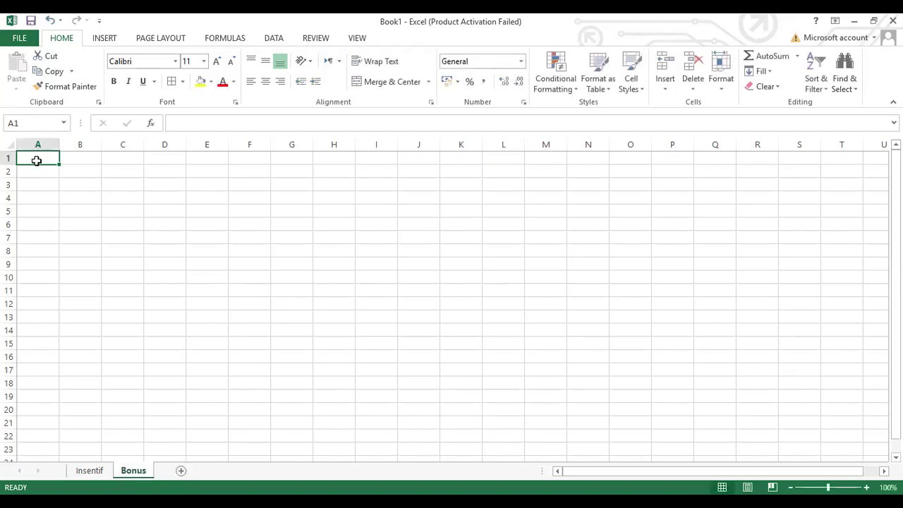
Step: Enter the title "Perhitungan Bonus untuk setiap karyawan" in cell A1 of the Bonus sheet
type("Pe")
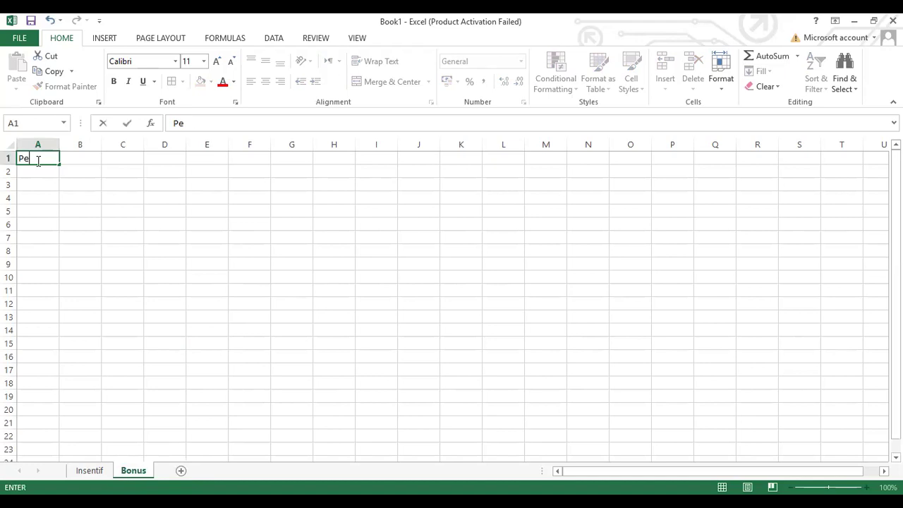
type("rhitungan Bo")
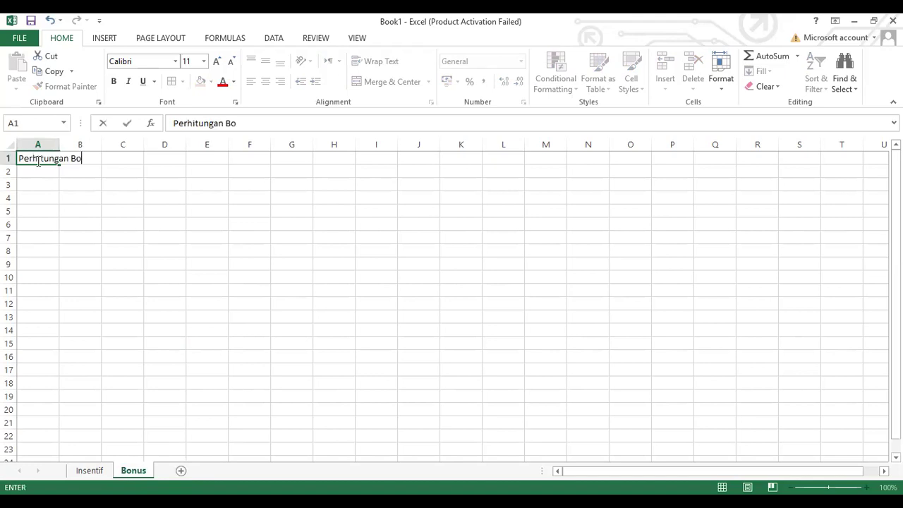
type("nus untuh se")
key("BackSpace")
key("BackSpace")
key("BackSpace")
key("BackSpace")
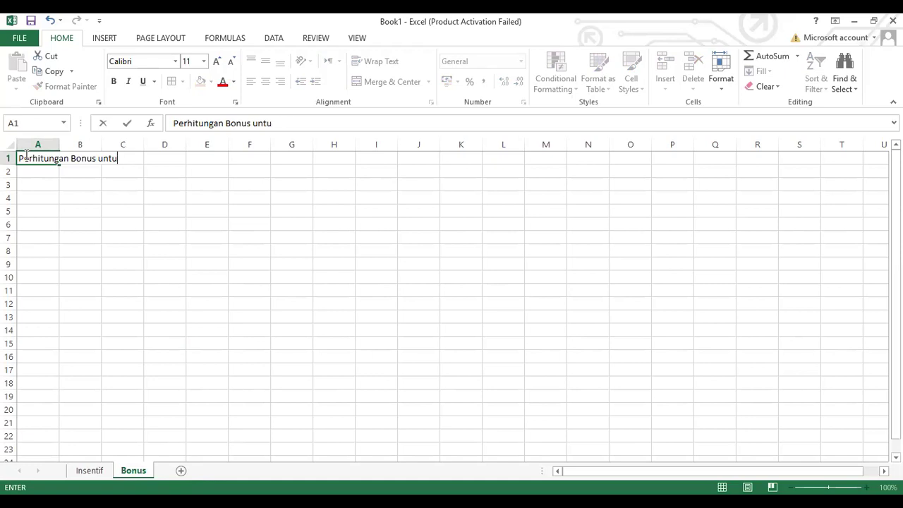
type("k setiap karyaw")
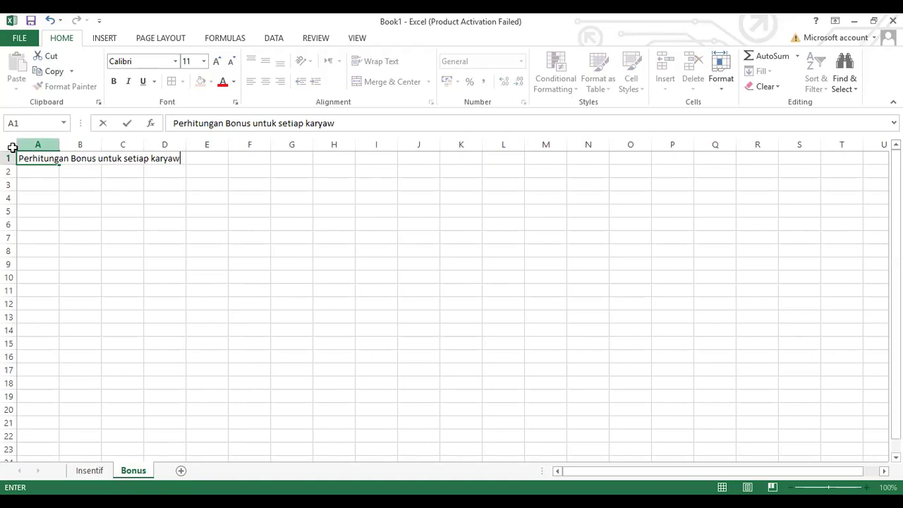
type("an")
key("Return")
Step: Enter the first two employees' names in cells A4 and A5, leaving rows 2 and 3 free
key("Down")
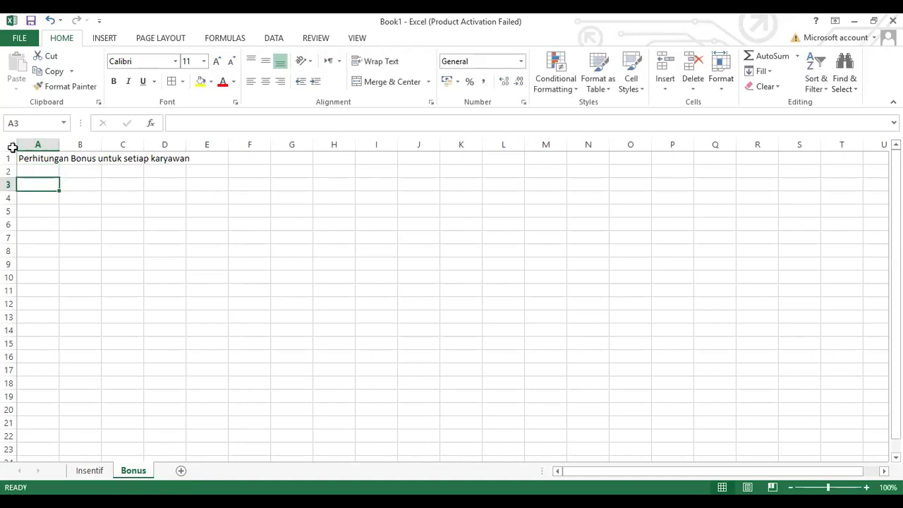
key("Down")
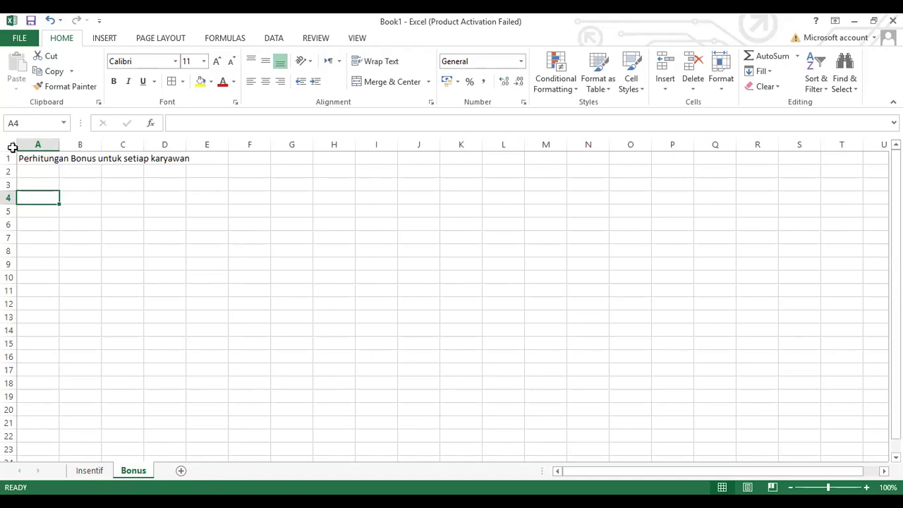
type("AGung")
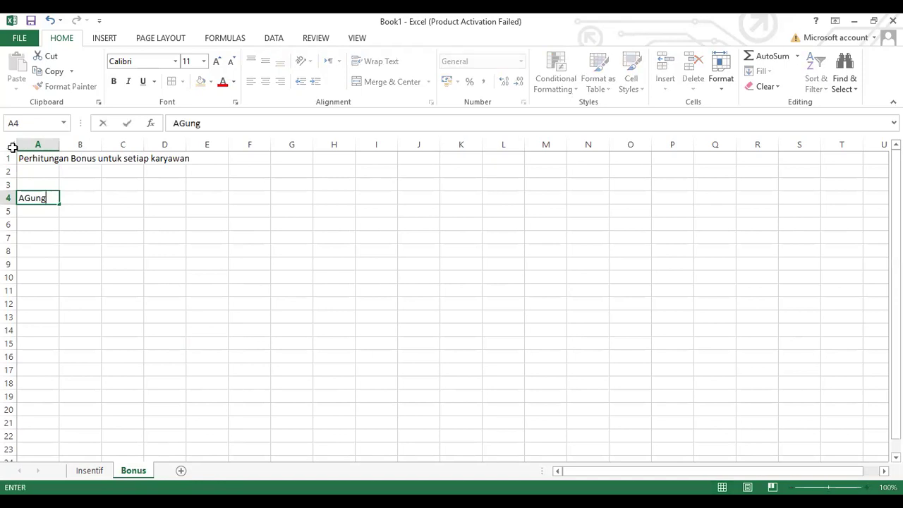
key("BackSpace")
key("BackSpace")
key("BackSpace")
key("BackSpace")
type("gung")
key("Return")
type("BAg")
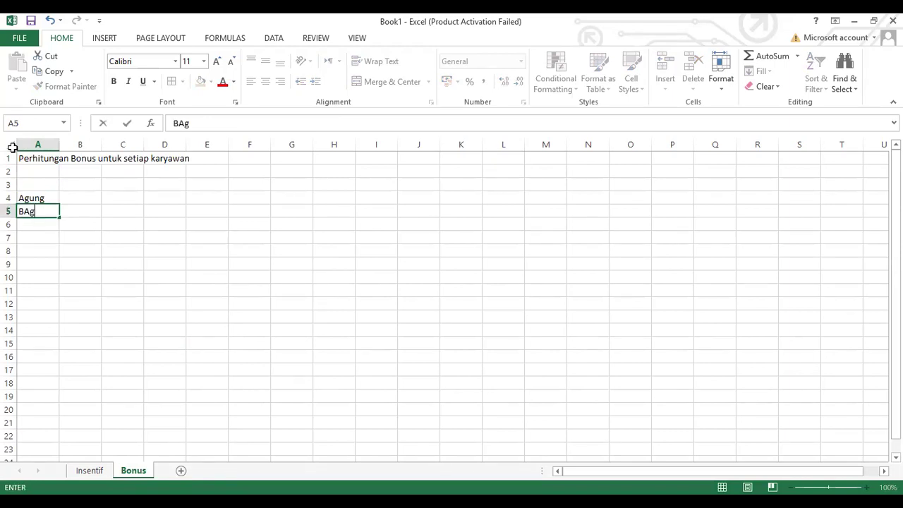
type("us")
key("Return")
Step: Enter the remaining four employees' names in cells A6 to A9
type("Ca")
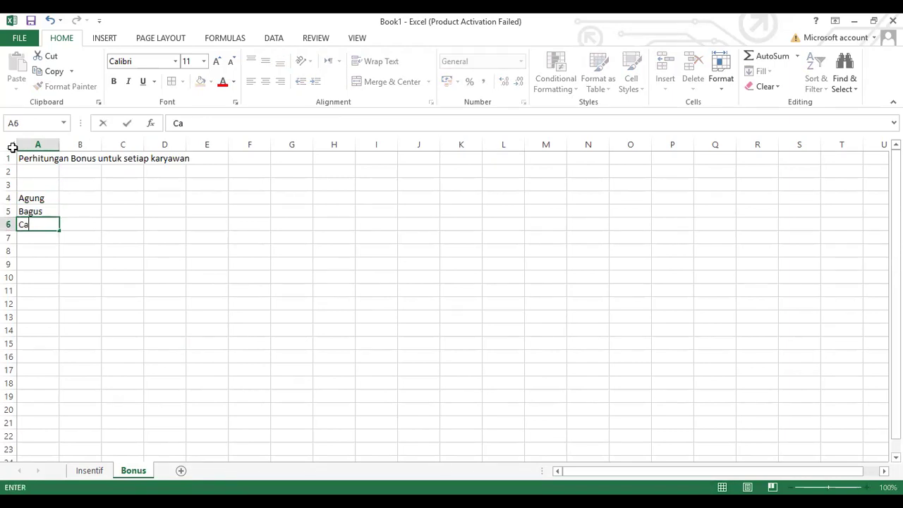
type("ndra")
key("ctrl+Return")
key("Return")
type("D")
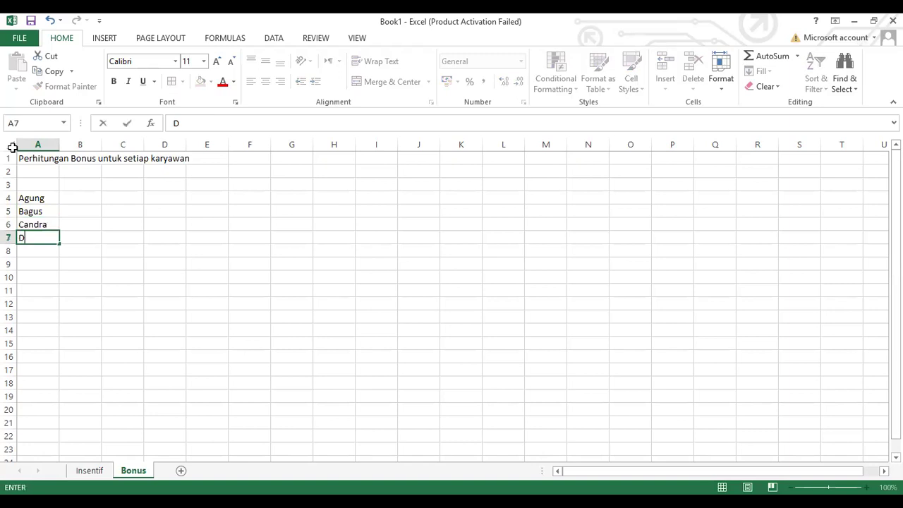
type("arusman")
key("Return")
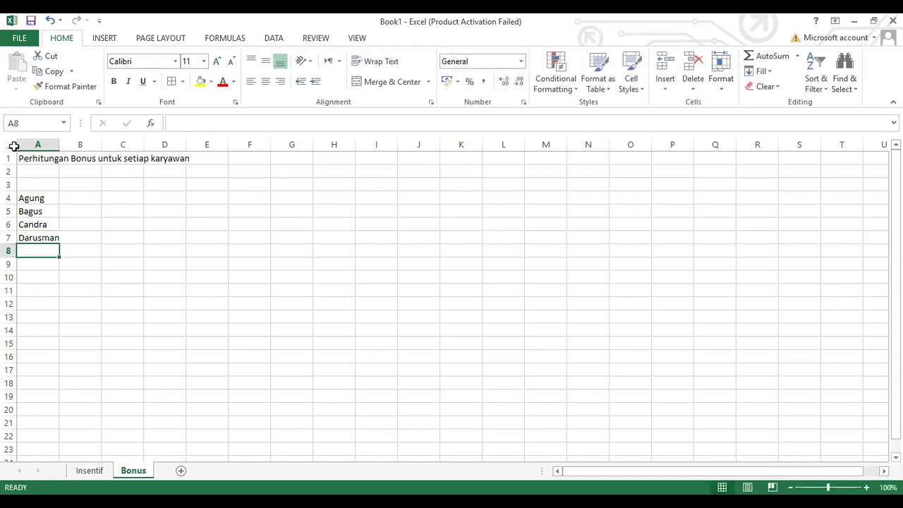
type("Endro")
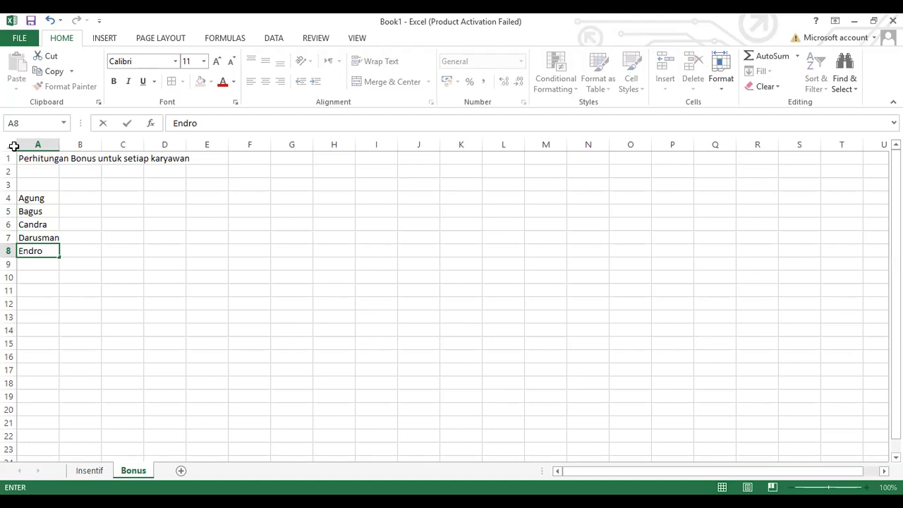
key("Return")
type("Guna")
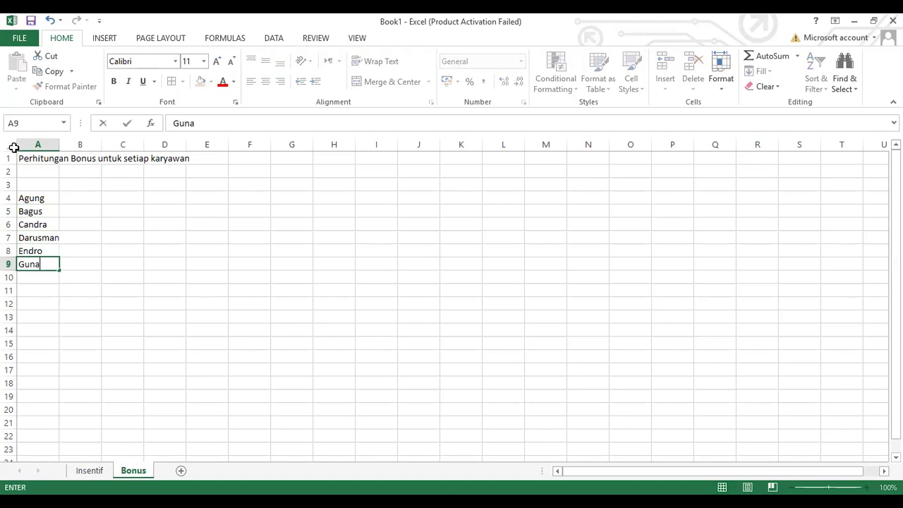
type("wam")
Step: Enter the column headers "Karyawan" in cell A3 and "Masa kerja" in cell B3, directly above the employee rows
key("Up")
key("Up")
key("Up")
key("Up")
key("Up")
key("Up")
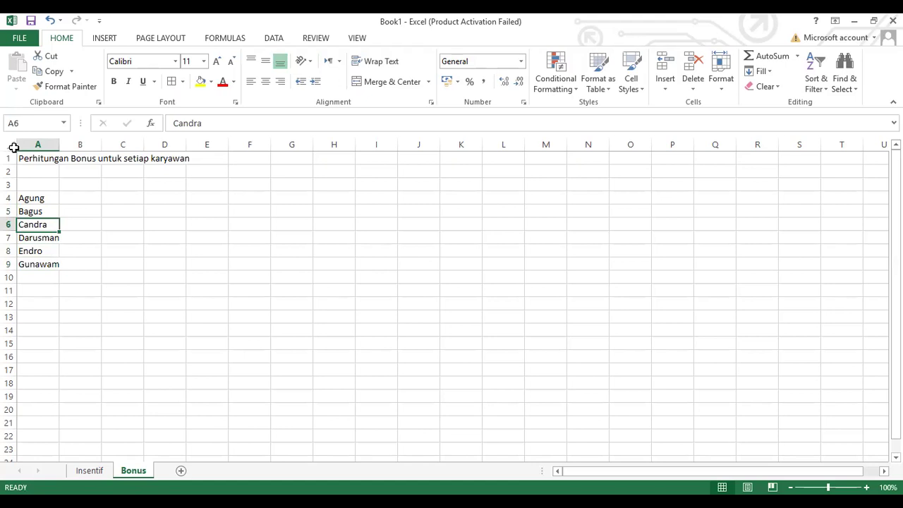
type("K")
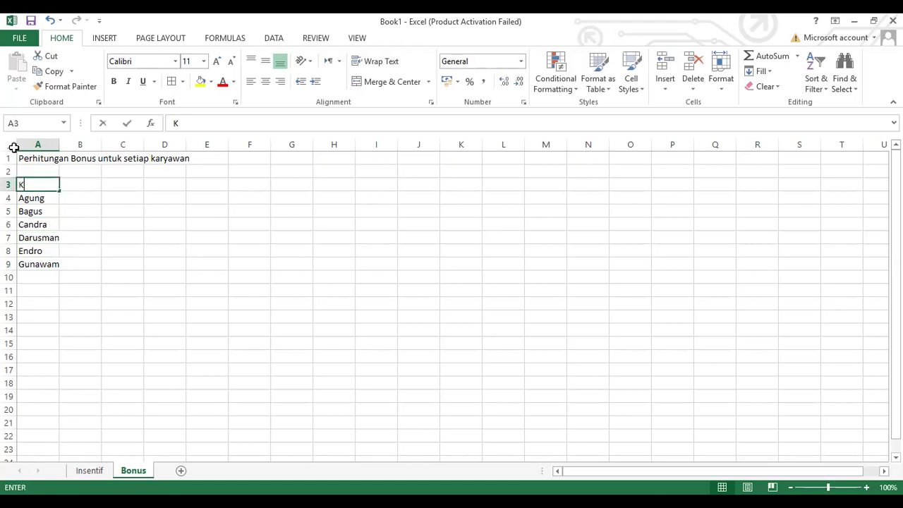
type("aryawan")
key("Tab")
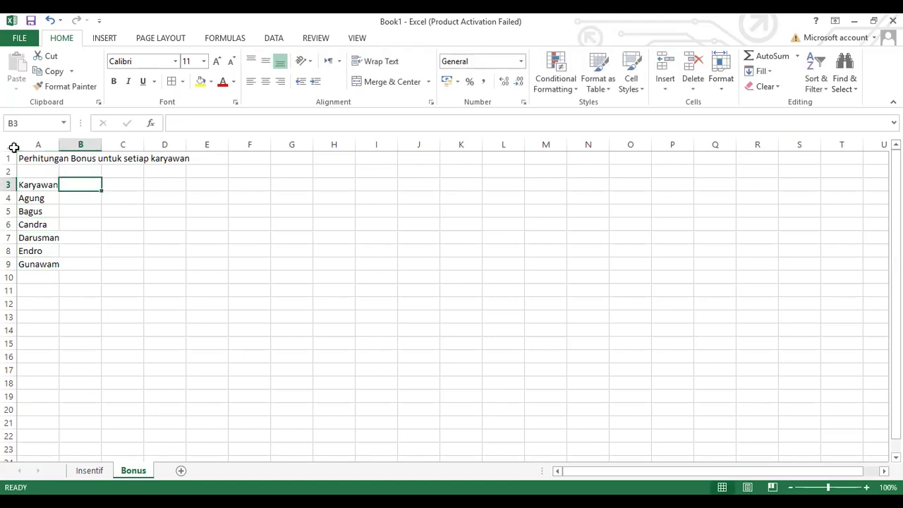
type("Masa kerja")
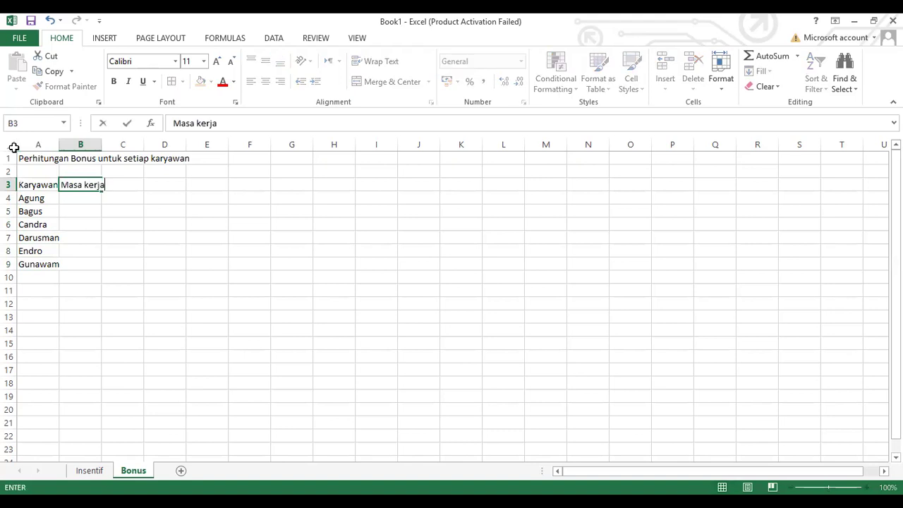
key("Return")
Step: Enter the employees' years of service 3, 10, 1,5, 4, 5 and 6 in cells B4 to B9
type("3")
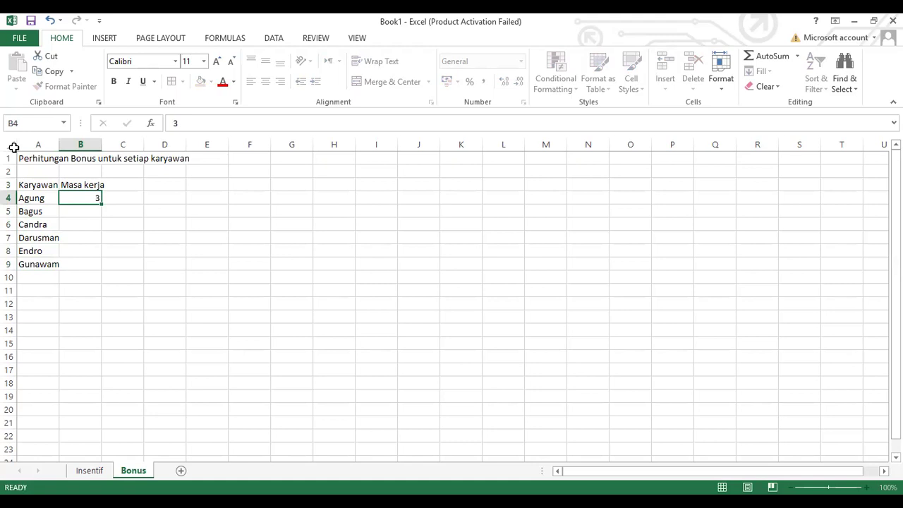
key("Return")
type("10")
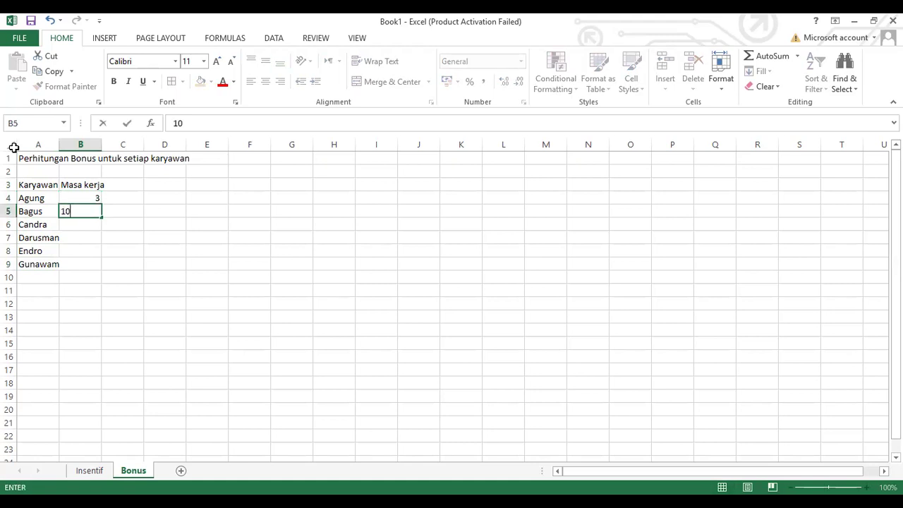
key("Return")
type("1,5")
key("Return")
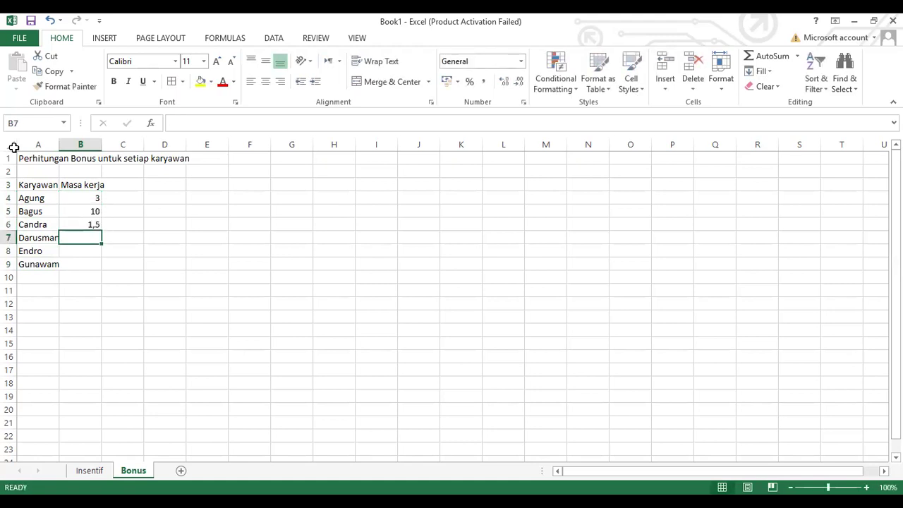
type("4")
key("Return")
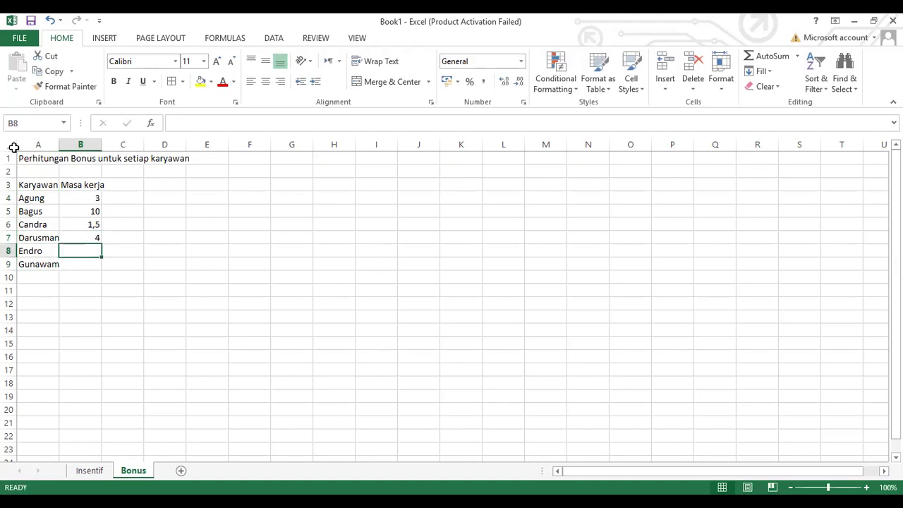
type("5")
key("Return")
type("6")
key("Return")
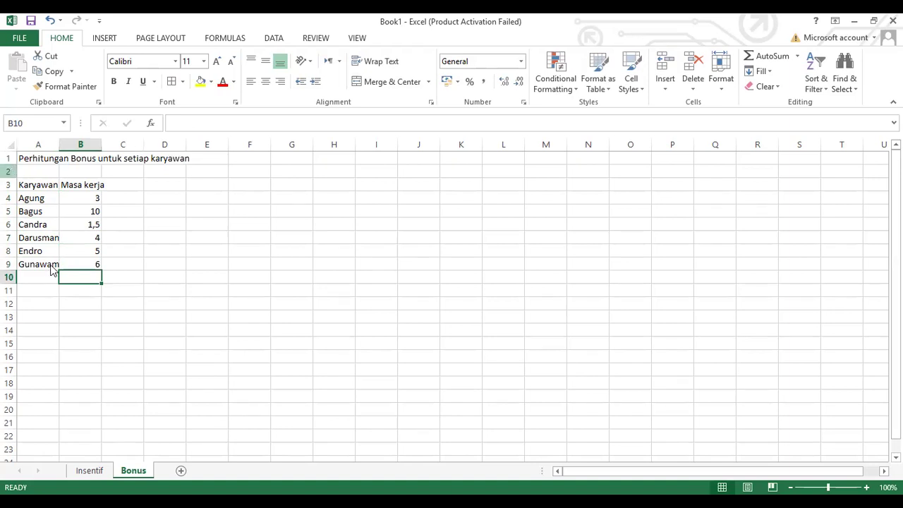
Step: Insert a blank row at row 2 and enter "Dengan syarat minimal bekerja 2 Tahun, Akan mendapatkan bonus 2 bulan gaji" in A2
right_click(9, 171)
left_click(48, 269)
left_click(36, 171)
type("Deng")
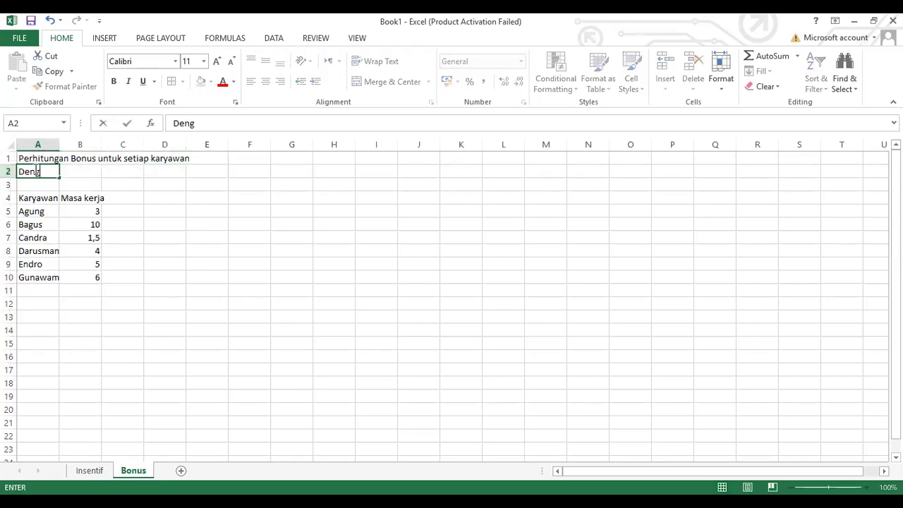
type("an syarat mi")
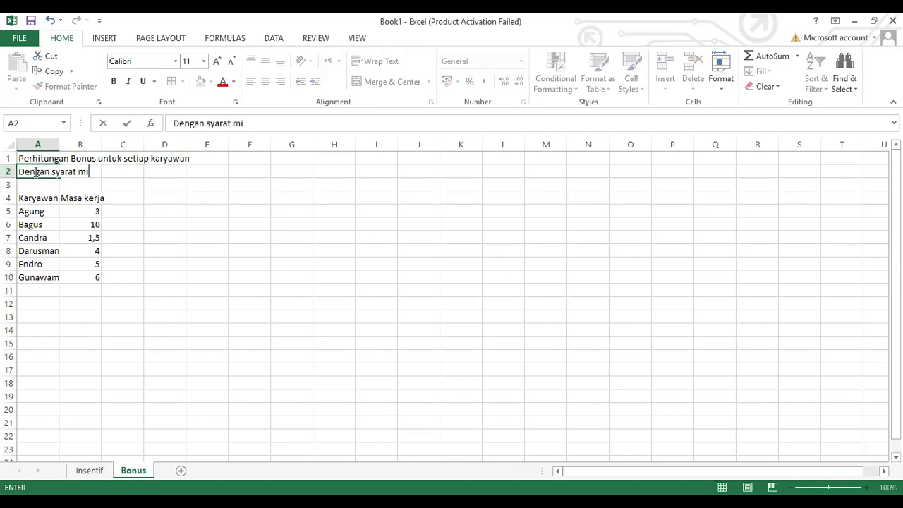
type("nimal beke")
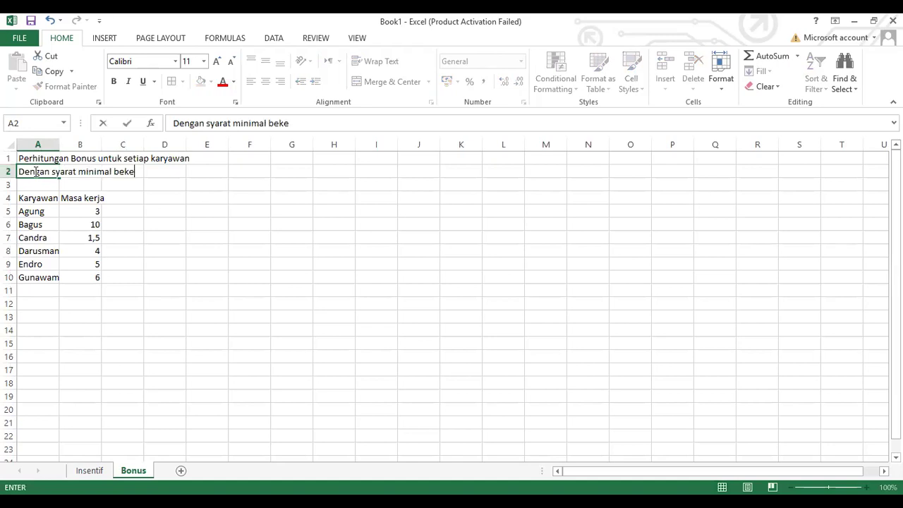
type("rja 2 Tahun")
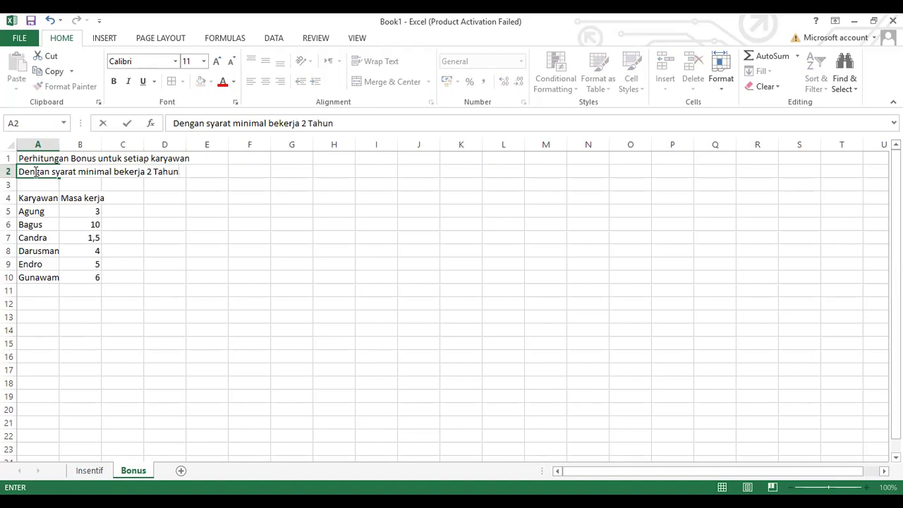
type("., Akan mend")
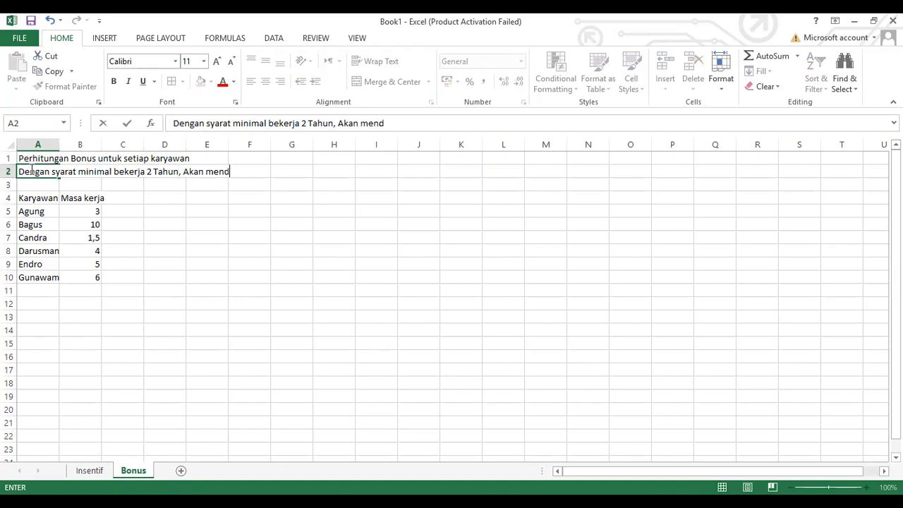
type("apatkan bo")
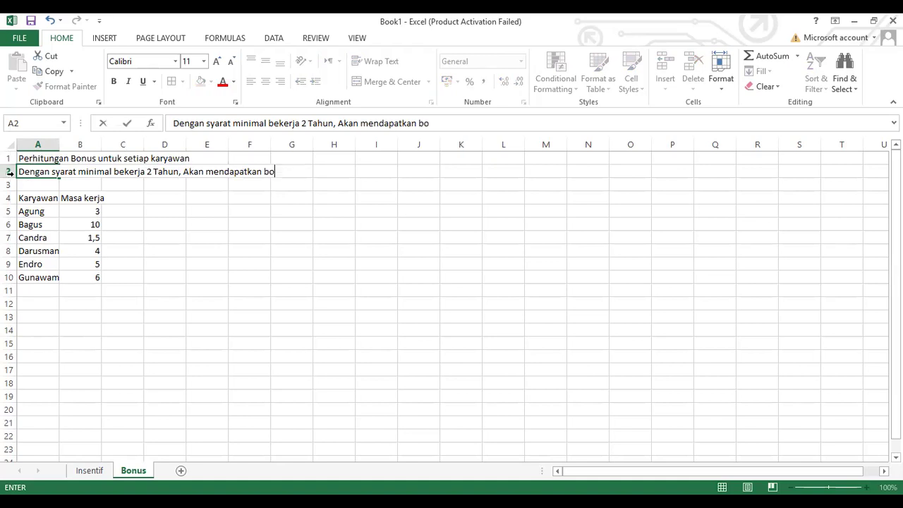
type("nus 2 b")
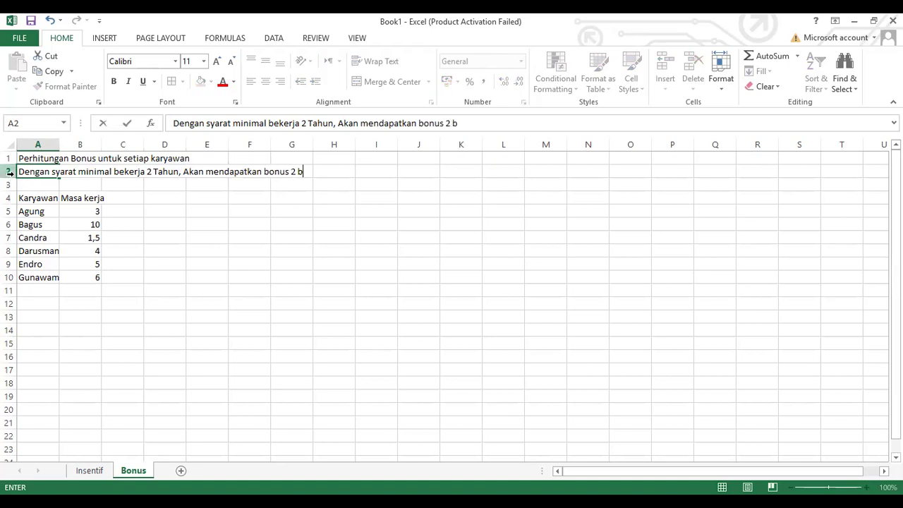
type("ulan gaji")
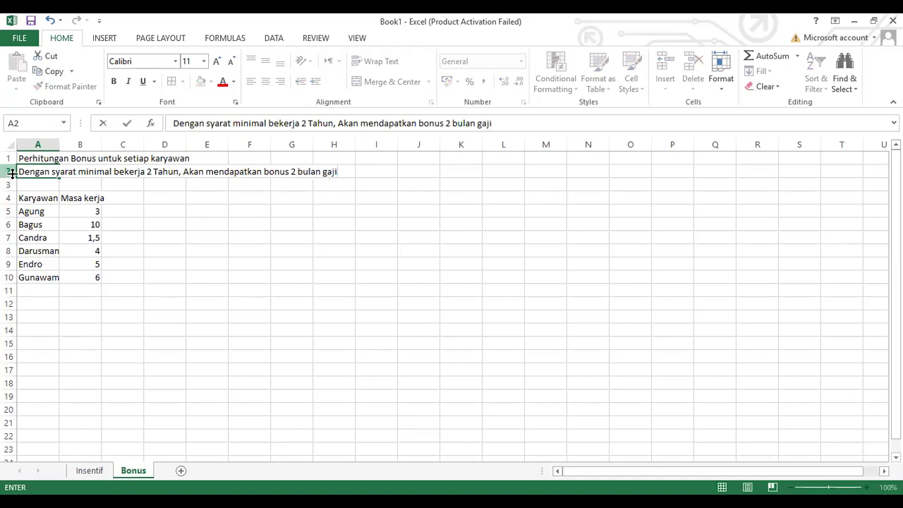
key("Return")
key("Down")
key("Down")
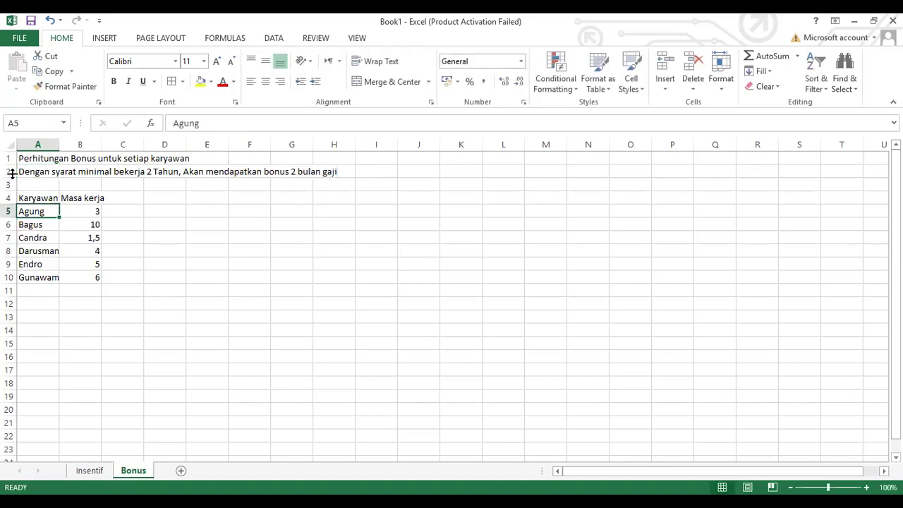
Step: Add the column header "Gaji/bulan" in cell C4, beside the "Masa kerja" header
left_click(120, 198)
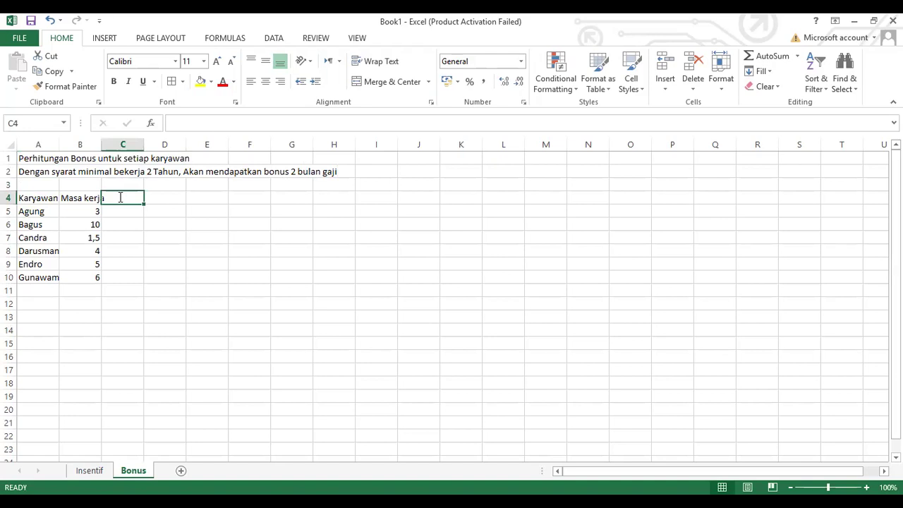
type("Gaji")
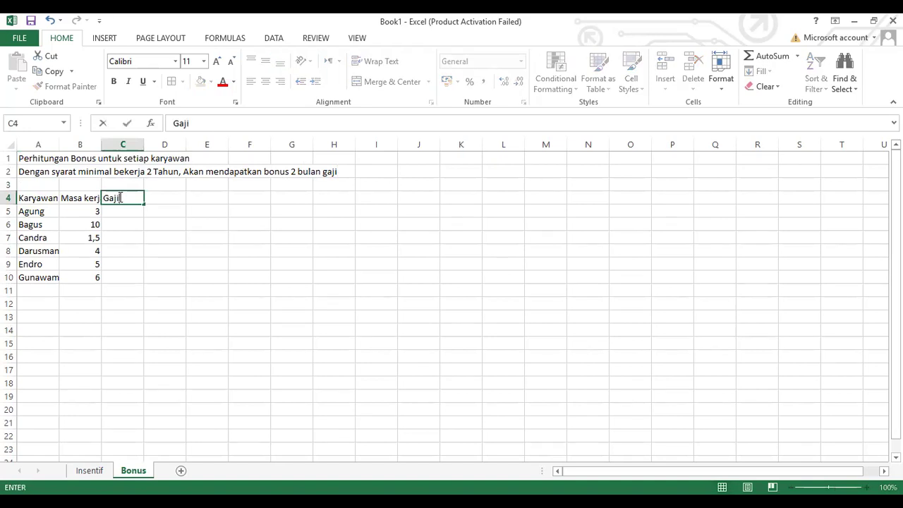
type("/bulan")
key("Return")
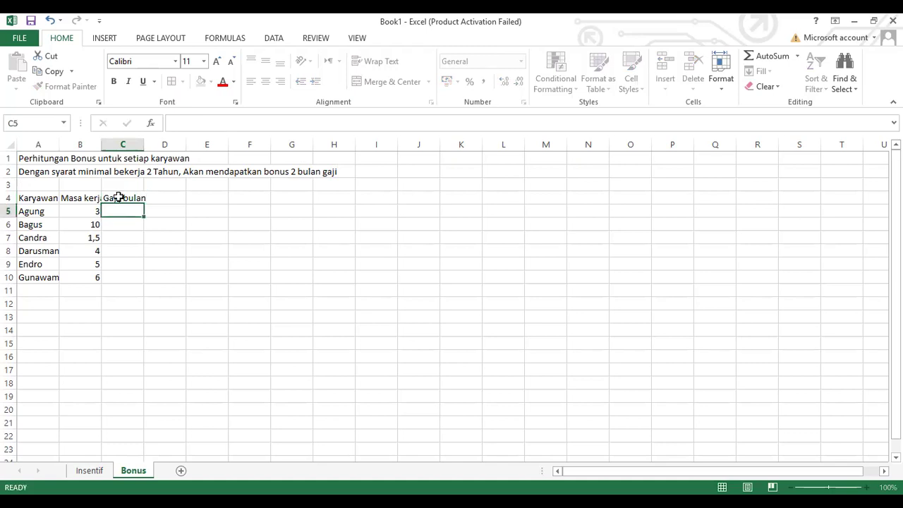
Step: Enter the first three employees' monthly salaries, 420000, 570000 and 396000, in cells C5 to C7
type("420")
key("Return")
key("Return")
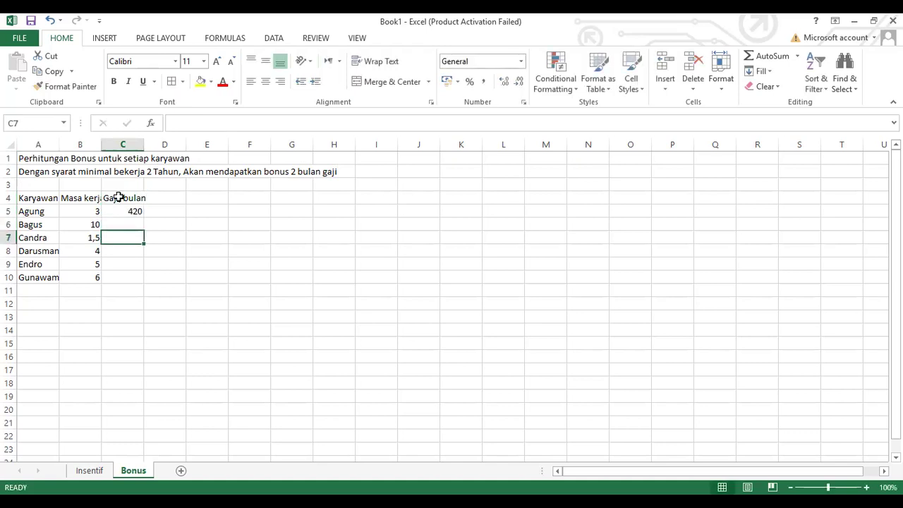
key("Up")
key("Up")
type("420")
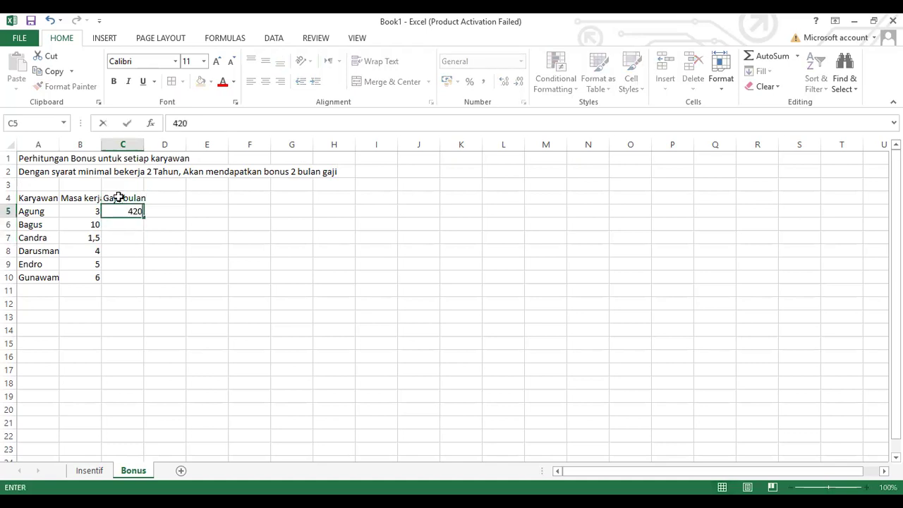
type("000")
key("Return")
type("57")
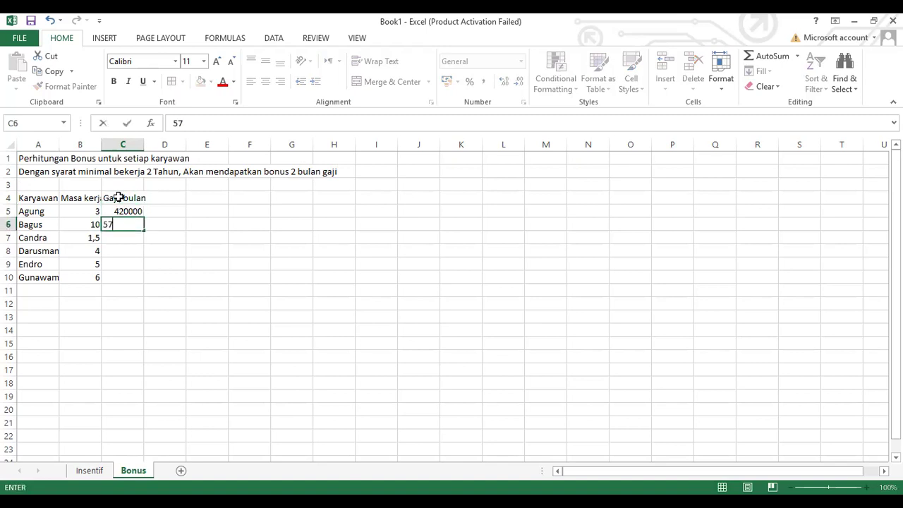
type("0000")
key("Return")
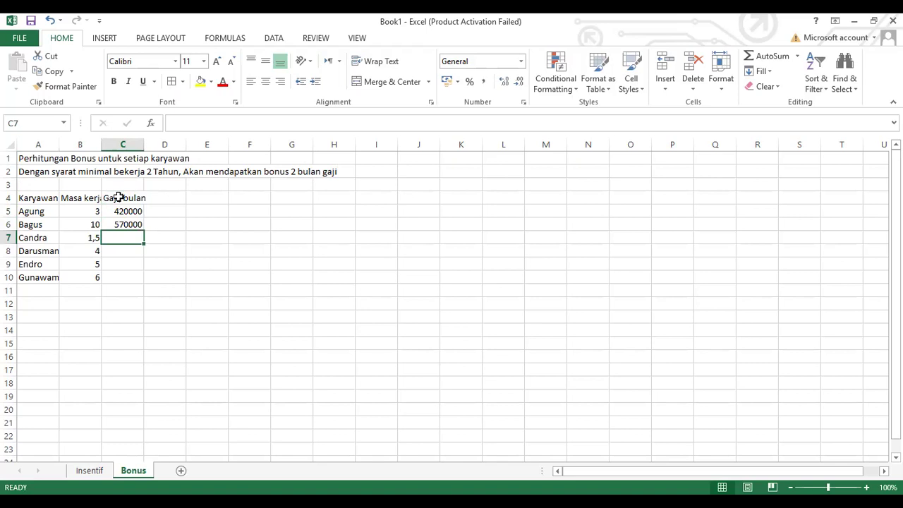
type("396000")
key("Return")
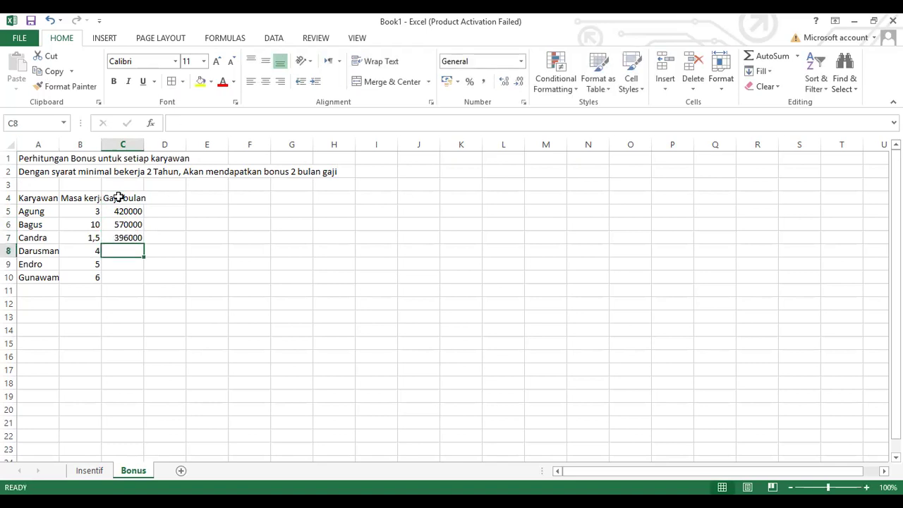
Step: Enter the last three employees' monthly salaries, 360000, 468000 and 510000, in cells C8 to C10
type("360")
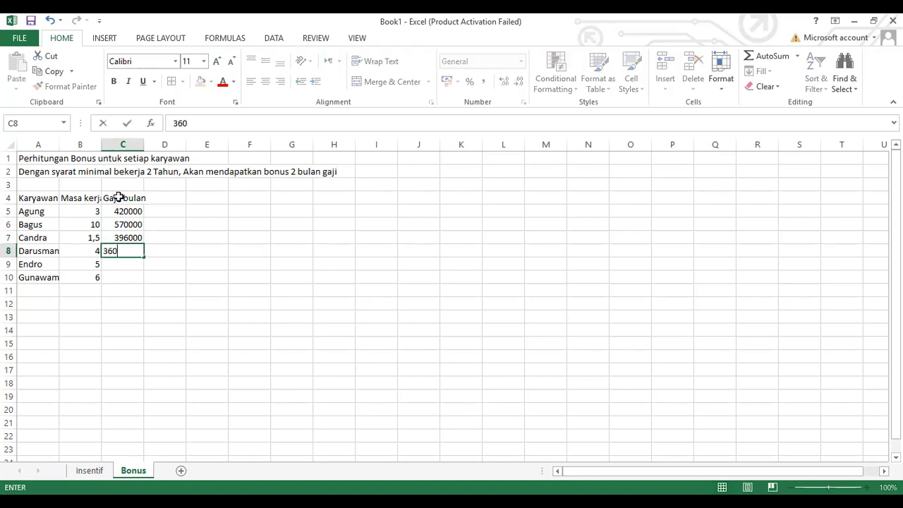
type("000")
key("Return")
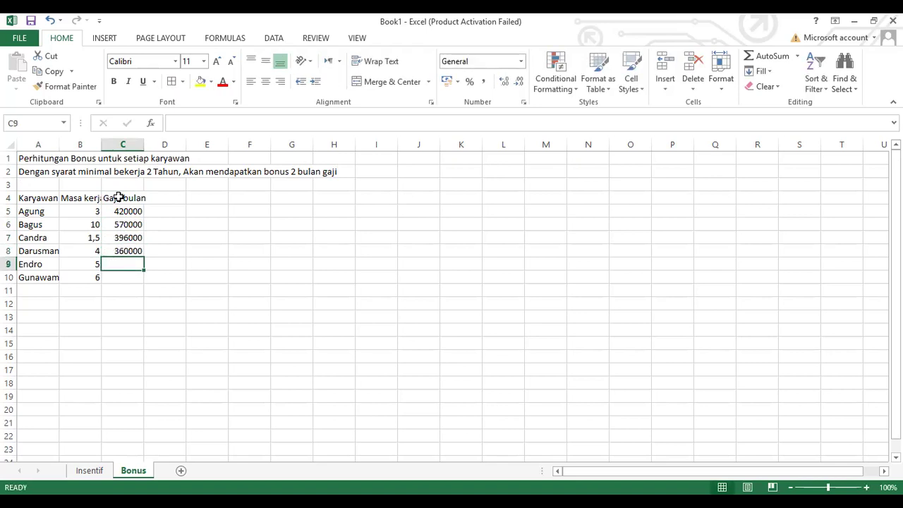
type("42")
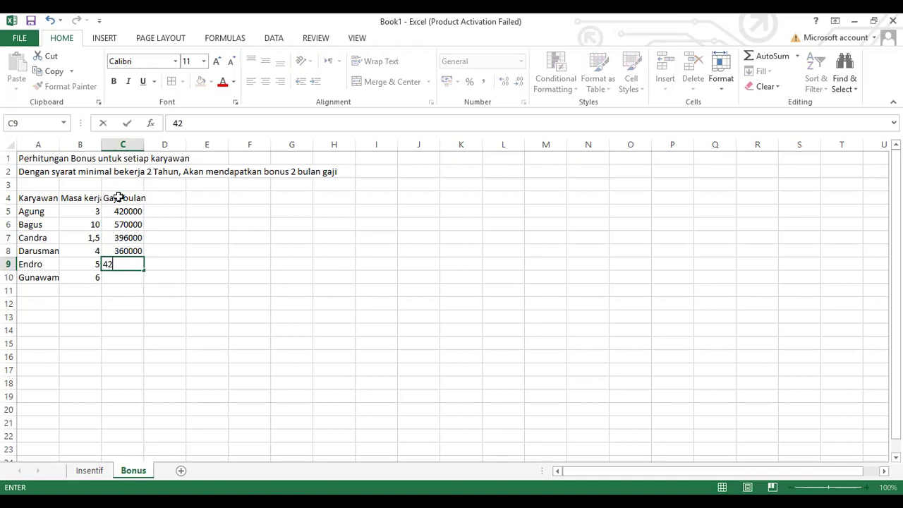
key("BackSpace")
type("68000")
key("Return")
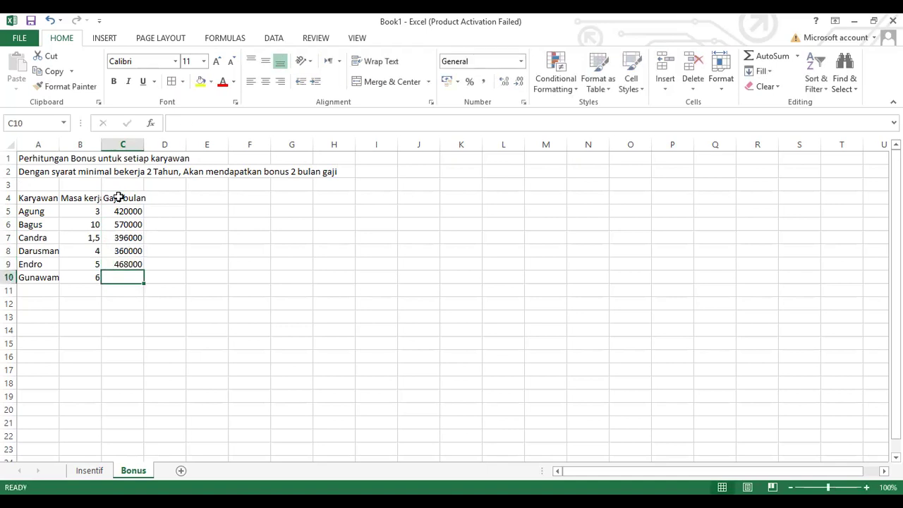
type("510000")
key("Return")
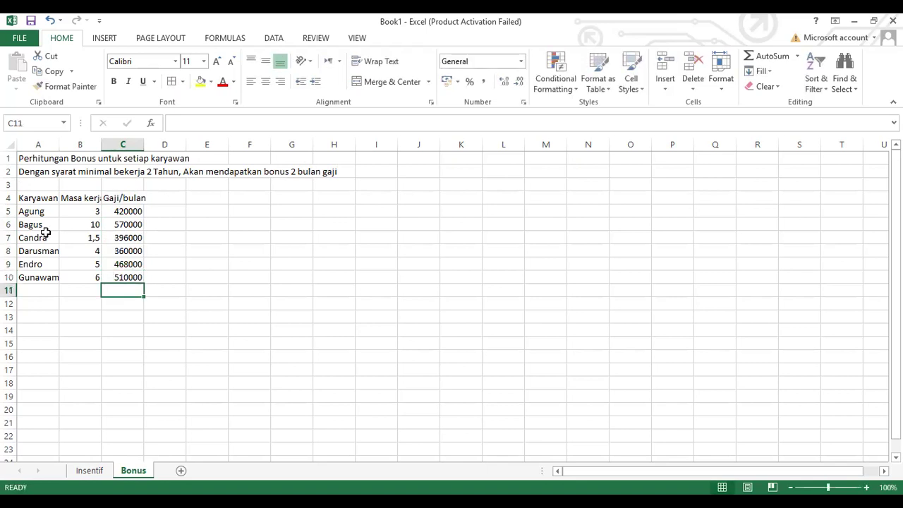
Step: Correct the misspelled employee name in cell A10 by changing its final letter to "n"
key("Up")
key("Left")
key("Left")
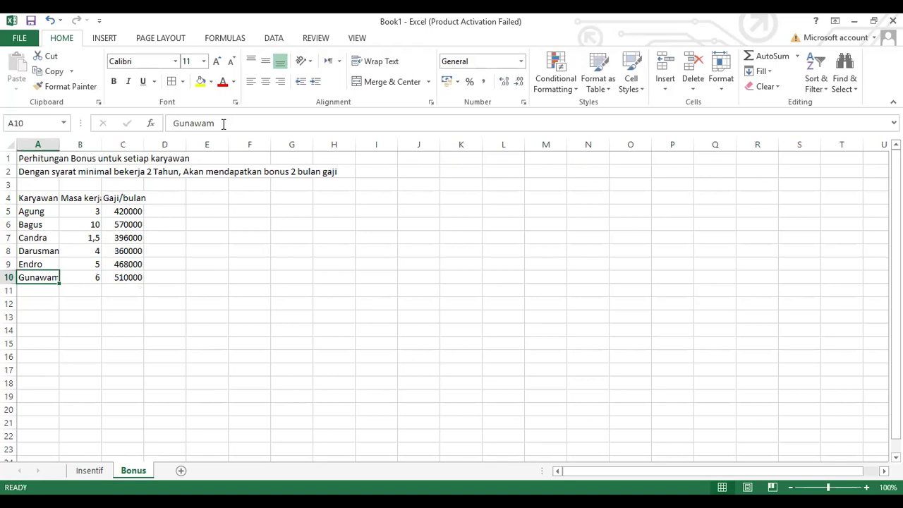
left_click(223, 123)
key("BackSpace")
type("n")
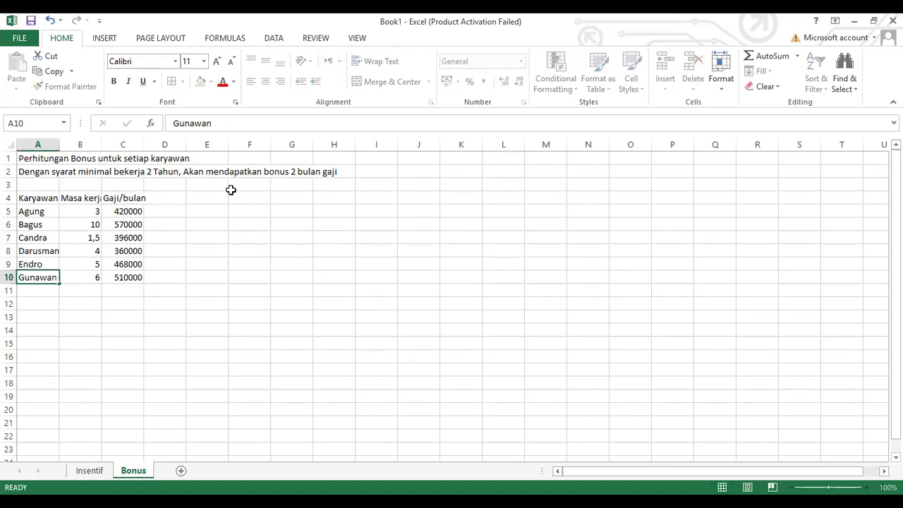
key("Return")
Step: Apply the Comma Style number format to all cells of the Bonus sheet
key("ctrl+a")
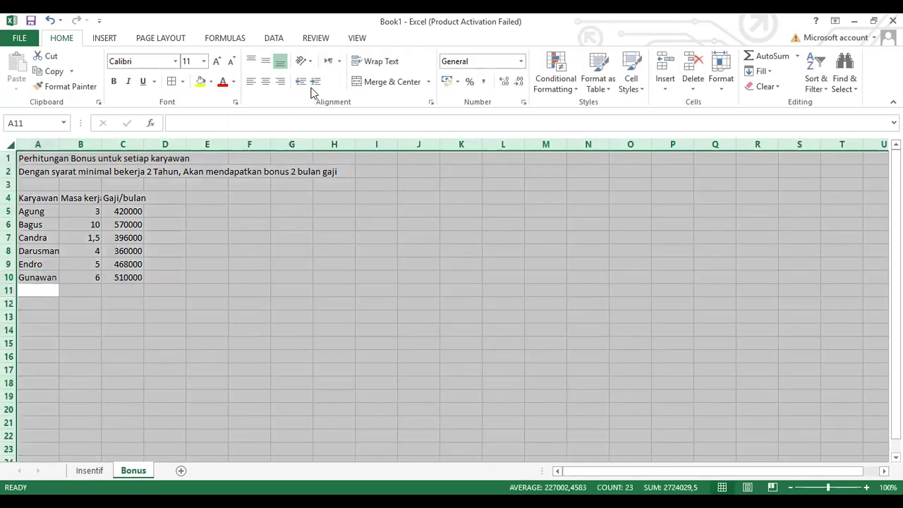
left_click(481, 82)
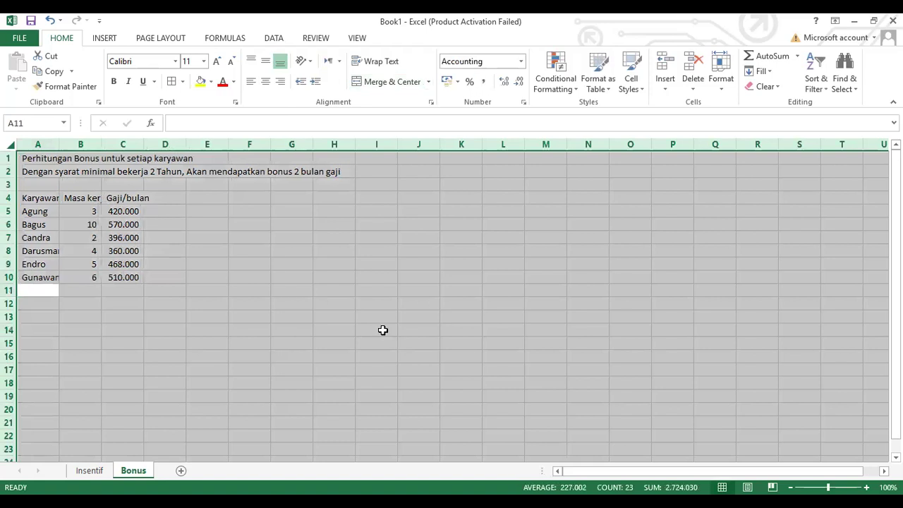
Step: Auto-fit the widths of columns B and A to their contents
left_click(373, 318)
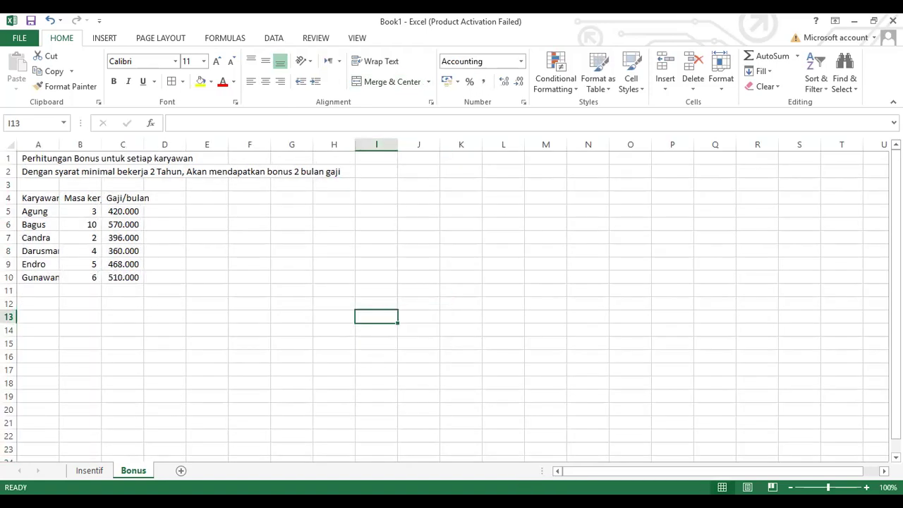
scroll(429, 417, "up", 1)
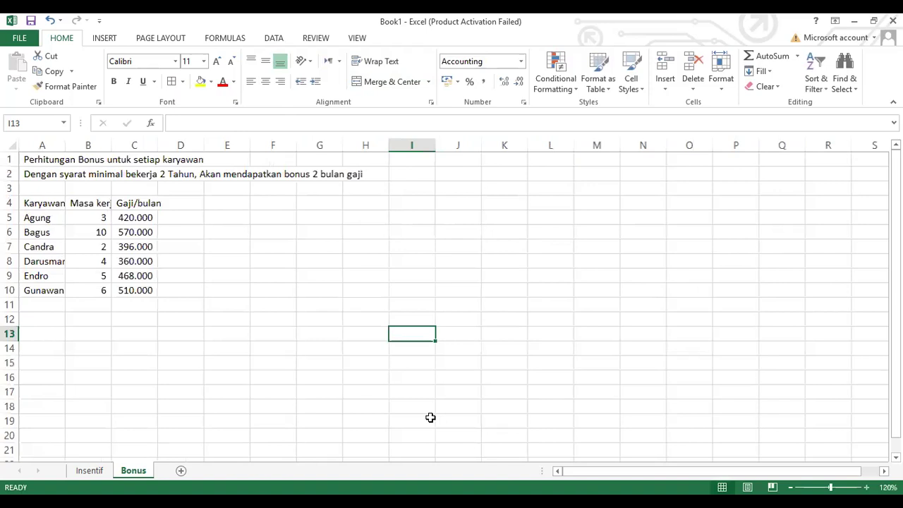
scroll(267, 298, "up", 3)
left_click(267, 297)
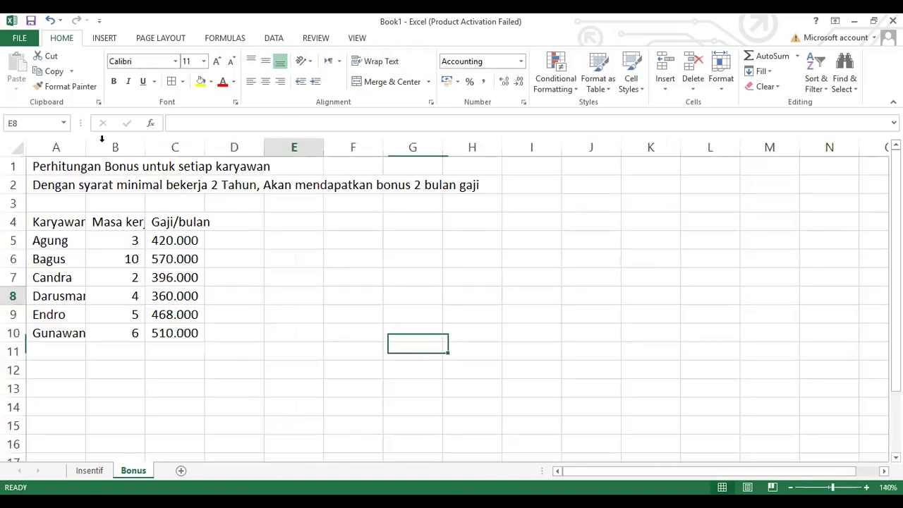
double_click(145, 148)
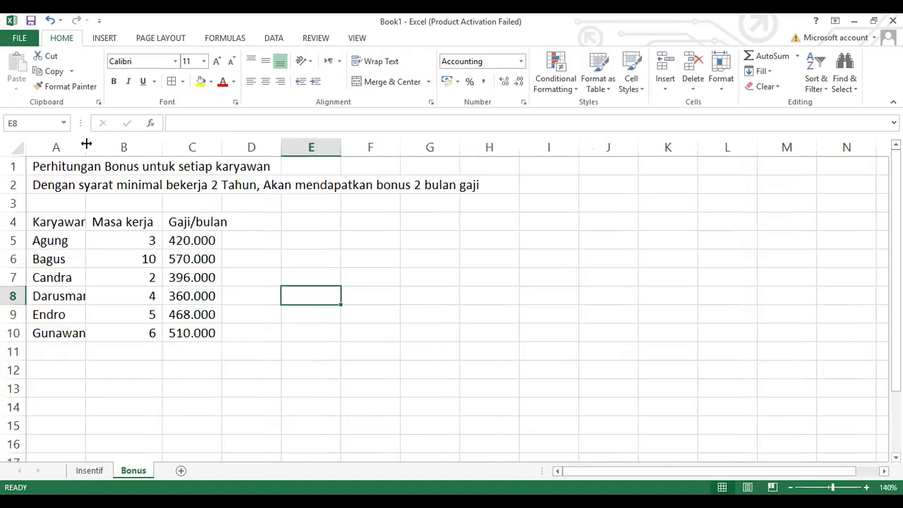
double_click(98, 145)
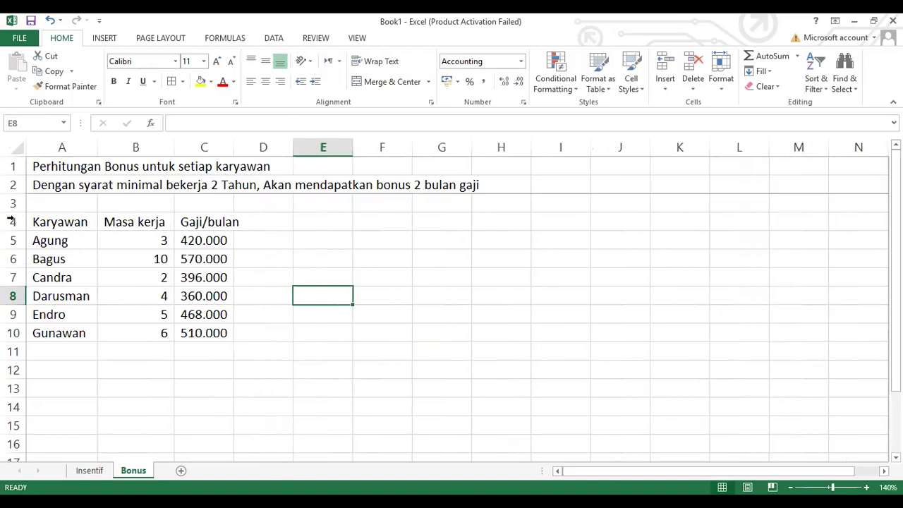
Step: Make the header row 4 bold and auto-fit the width of column C
left_click(11, 221)
key("ctrl+b")
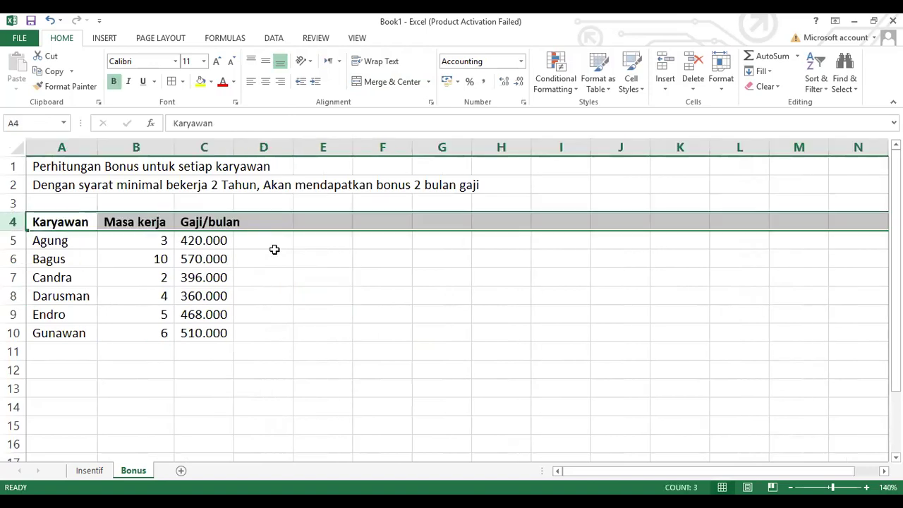
double_click(235, 148)
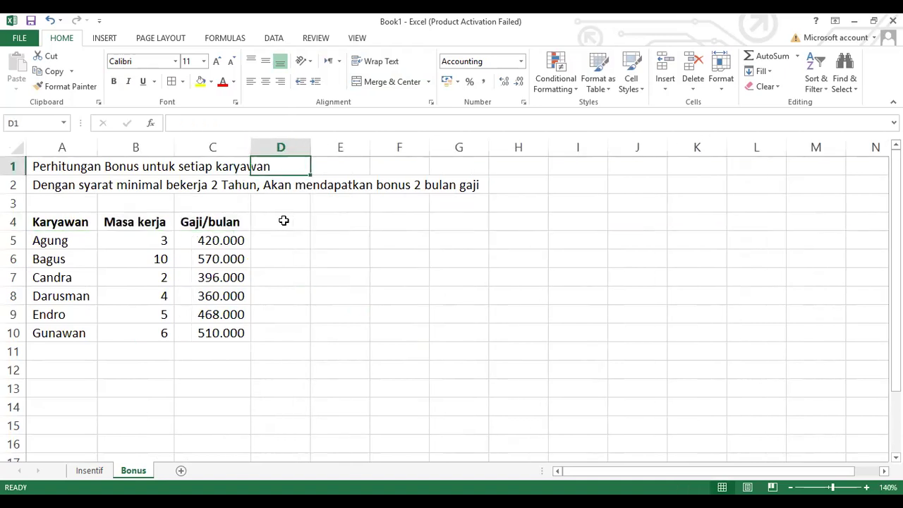
Step: Enter the bold column header "Bonus yang didapat" in cell D4
left_click(284, 220)
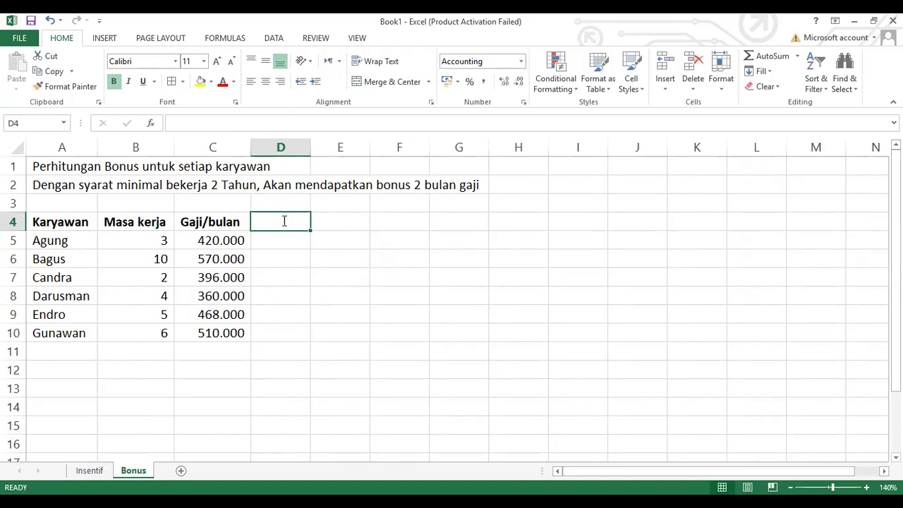
type("bon")
key("BackSpace")
key("BackSpace")
key("BackSpace")
type("B")
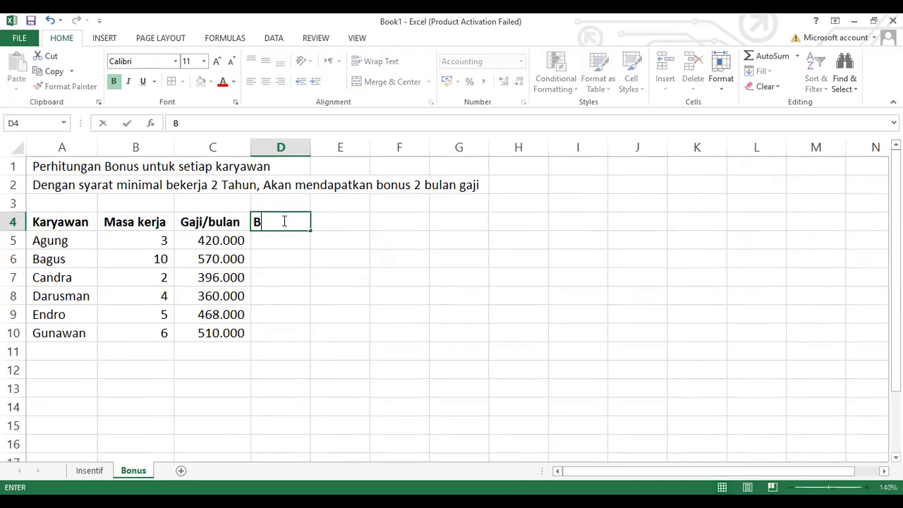
type("onus")
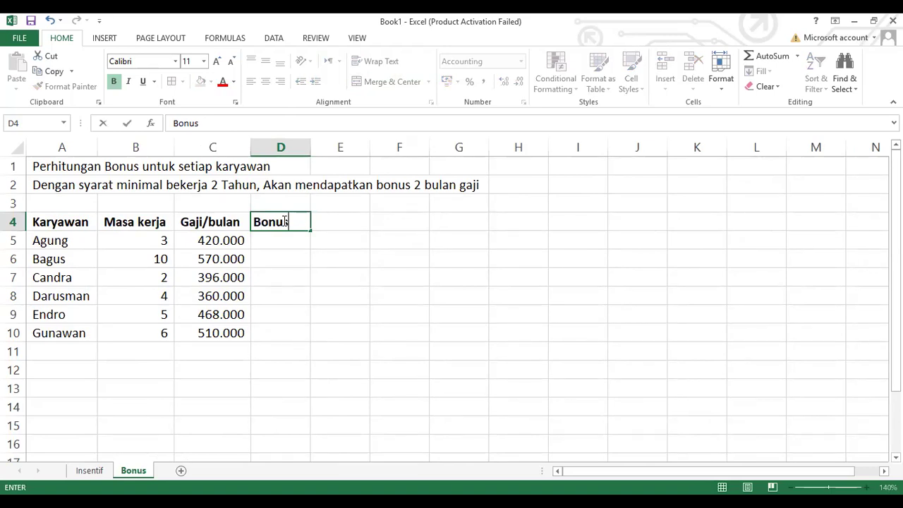
type(" yang didapat")
key("Return")
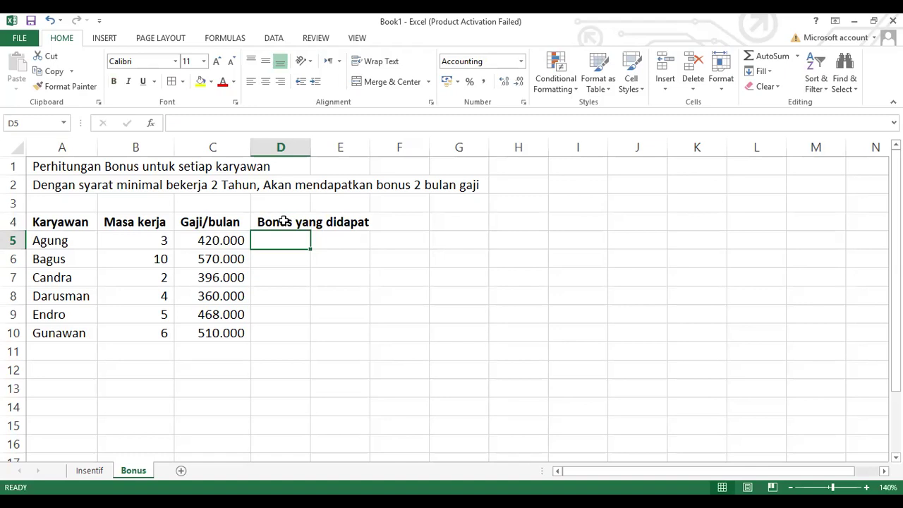
Step: Calculate the first two employees' bonuses with =C5*2 in D5 and =C6*2 in D6, and enter a zero bonus in D7
type("=")
key("Left")
type("*2")
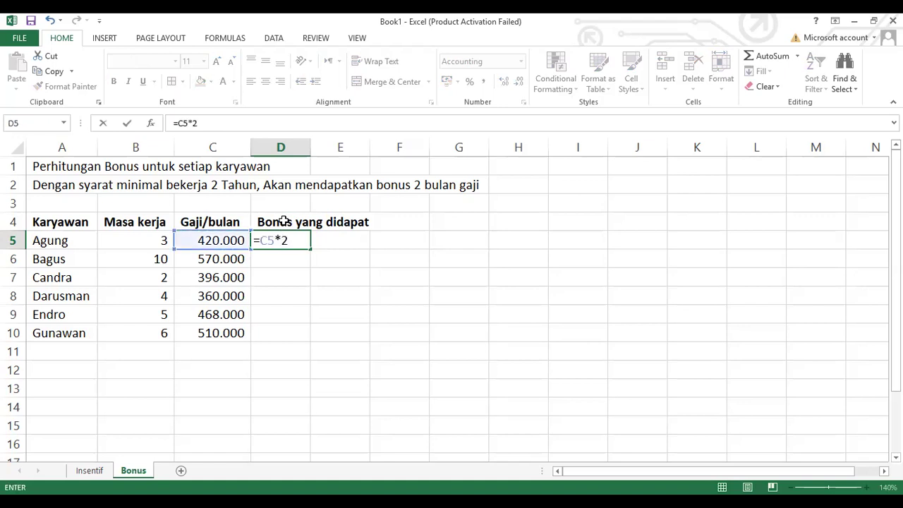
key("Return")
type("=")
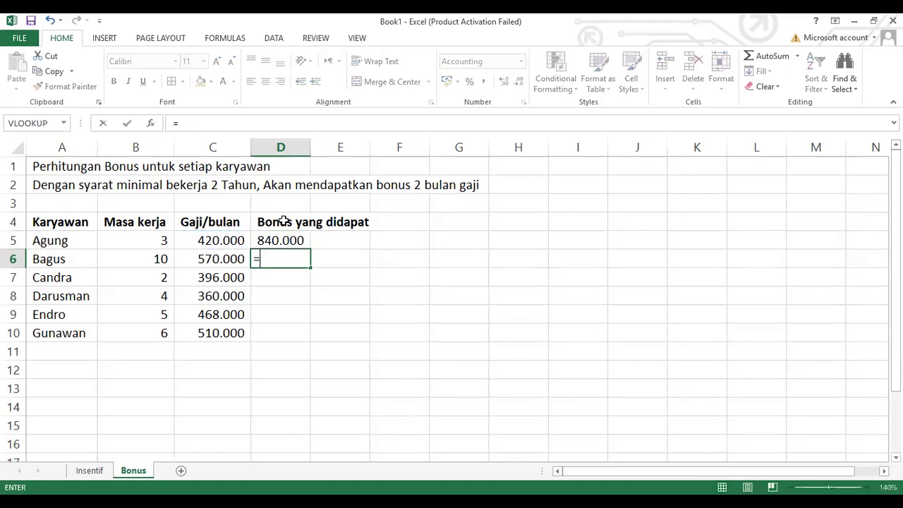
key("Left")
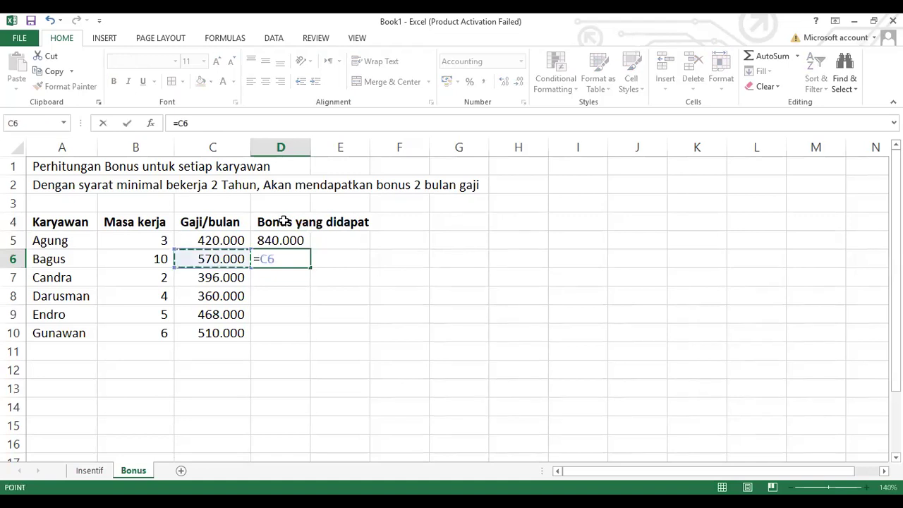
type("*2")
key("Return")
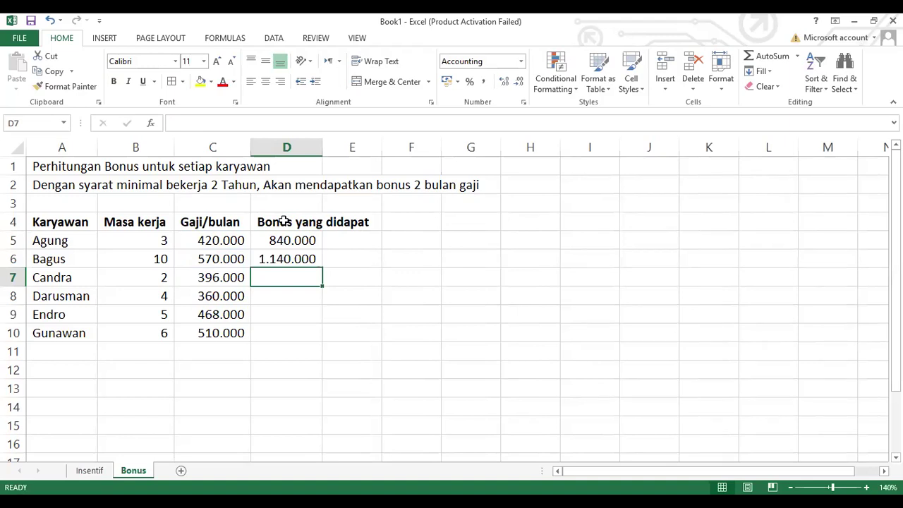
key("ctrl+v")
key("Return")
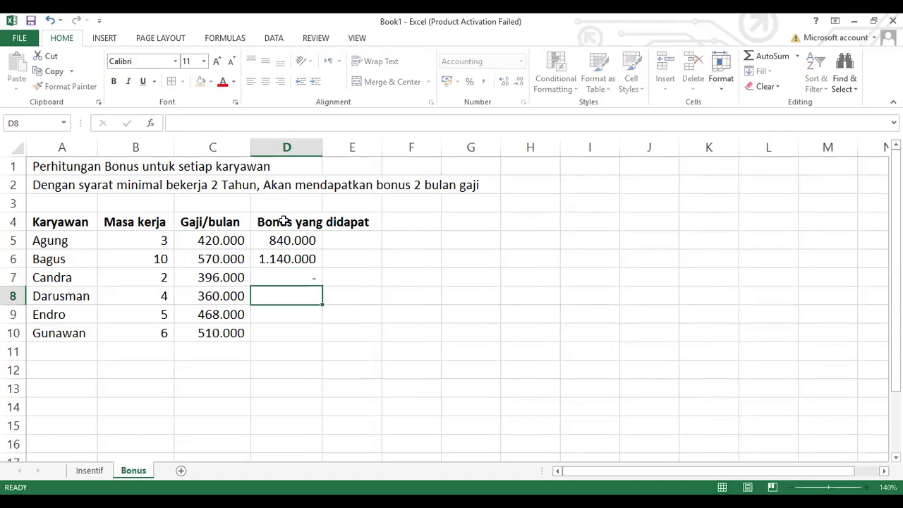
Step: Calculate the last three bonuses with =C8*2, =C9*2 and =C10*2 in D8 to D10, and auto-fit column D
type("=")
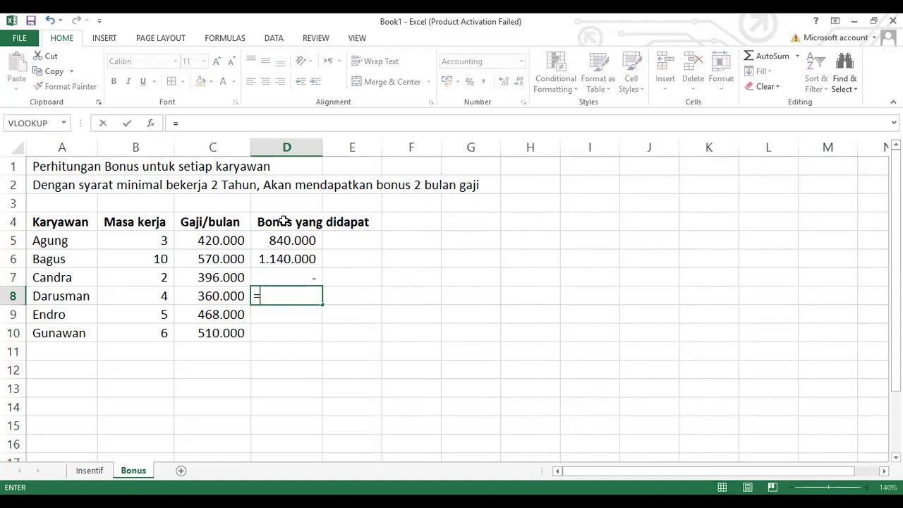
type("C8*")
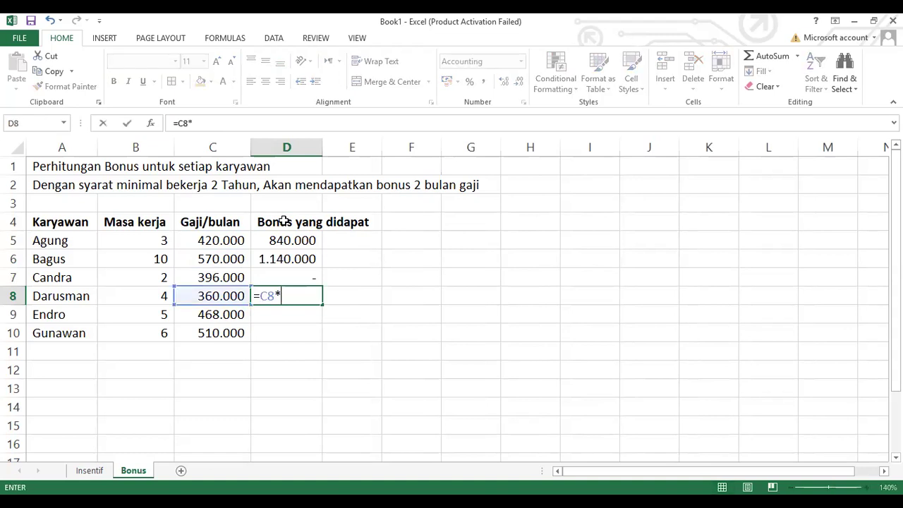
type("2")
key("Return")
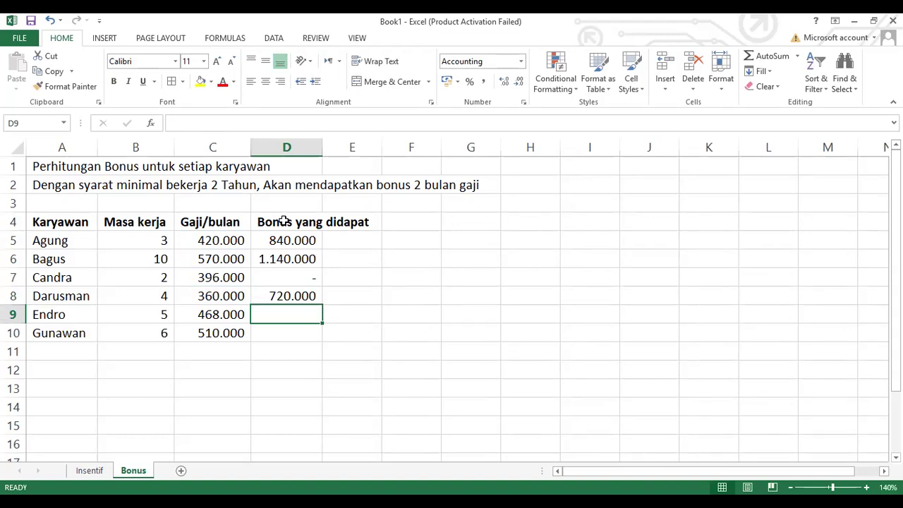
type("=")
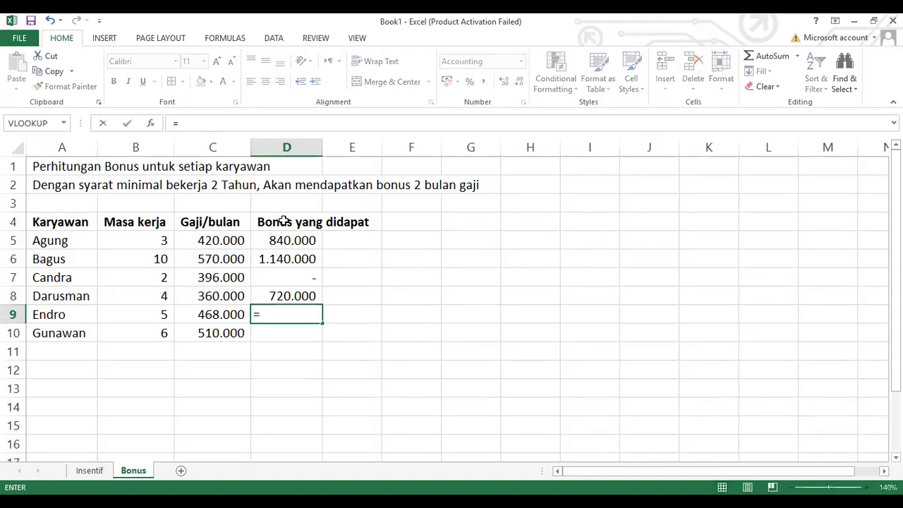
key("Left")
type("*2")
key("Return")
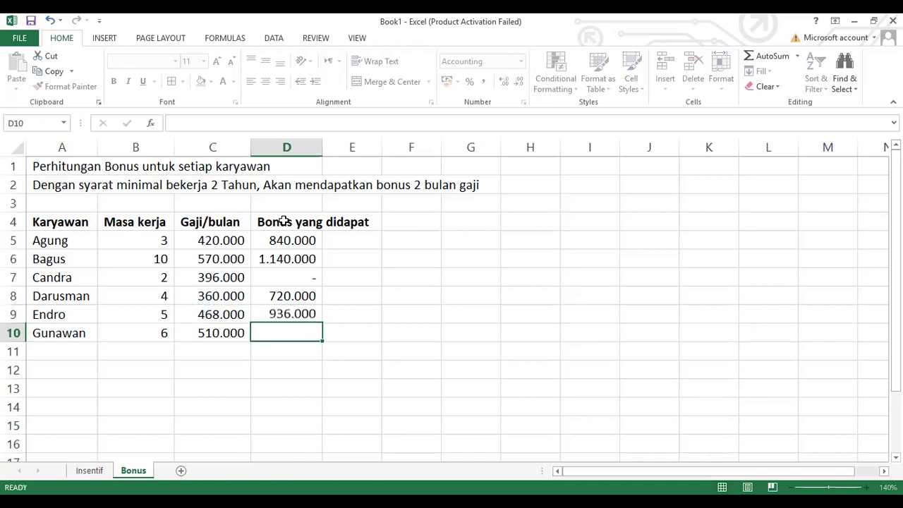
type("=")
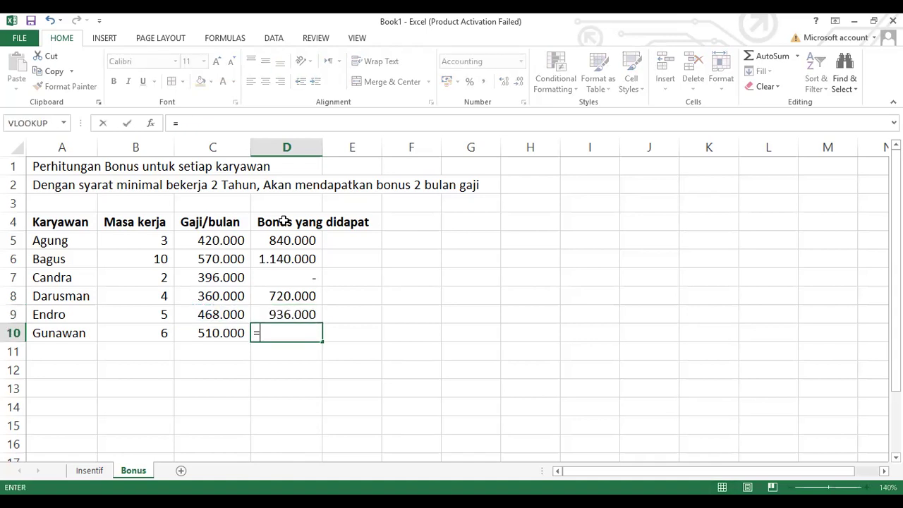
key("Left")
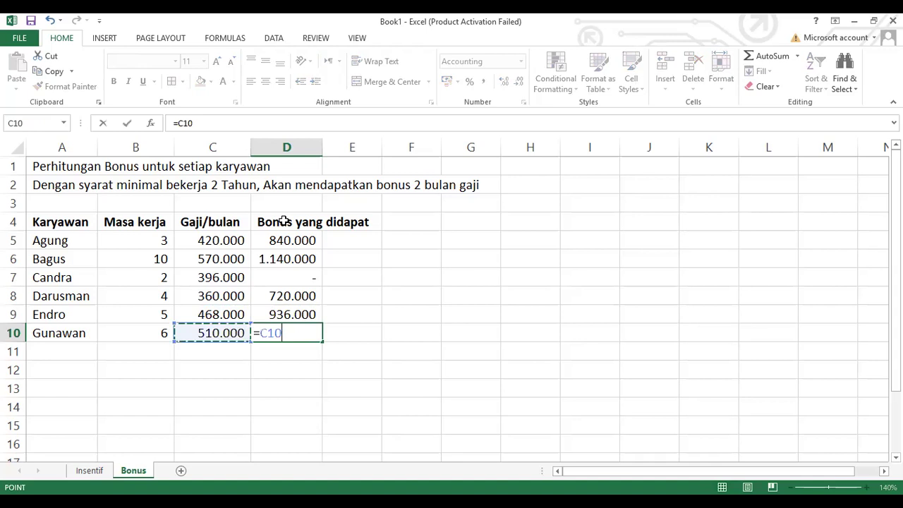
type("*2")
key("Return")
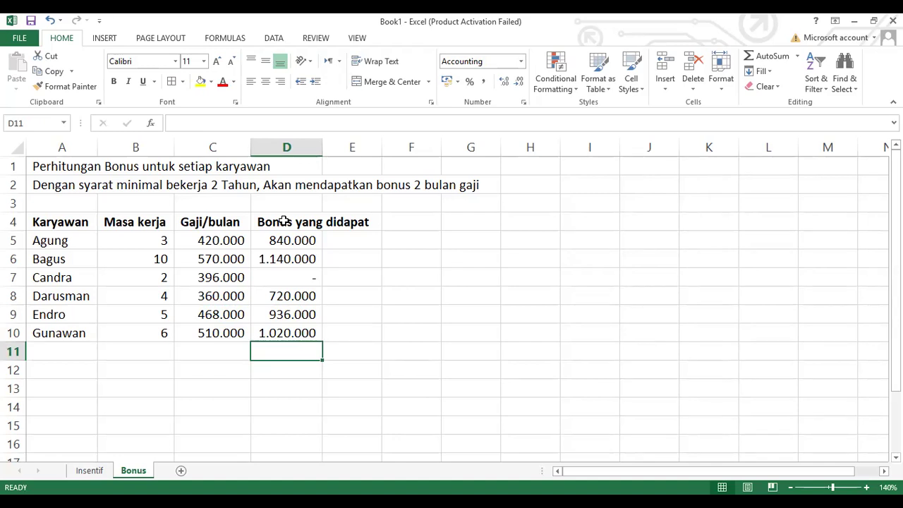
double_click(323, 143)
Step: Enter the column header "Bonus yang terutang" in cell E4 and auto-fit the width of column E
left_click(425, 223)
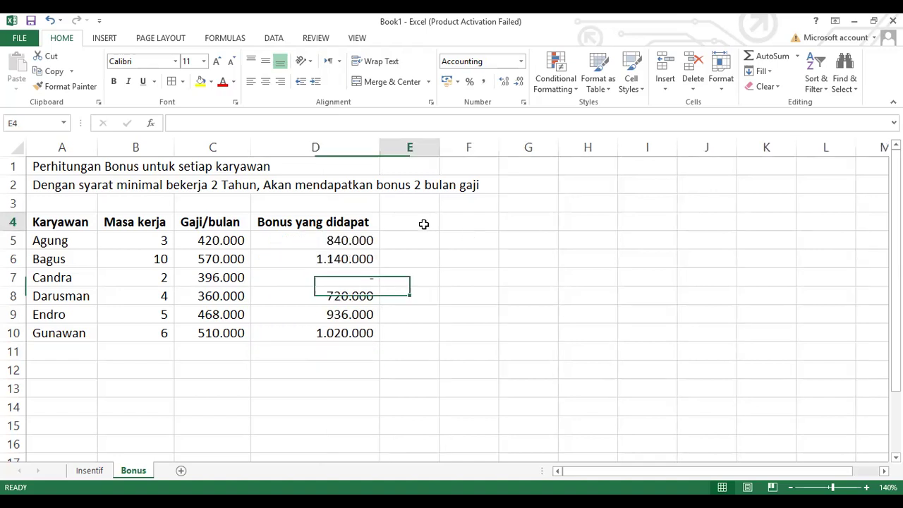
type("bon")
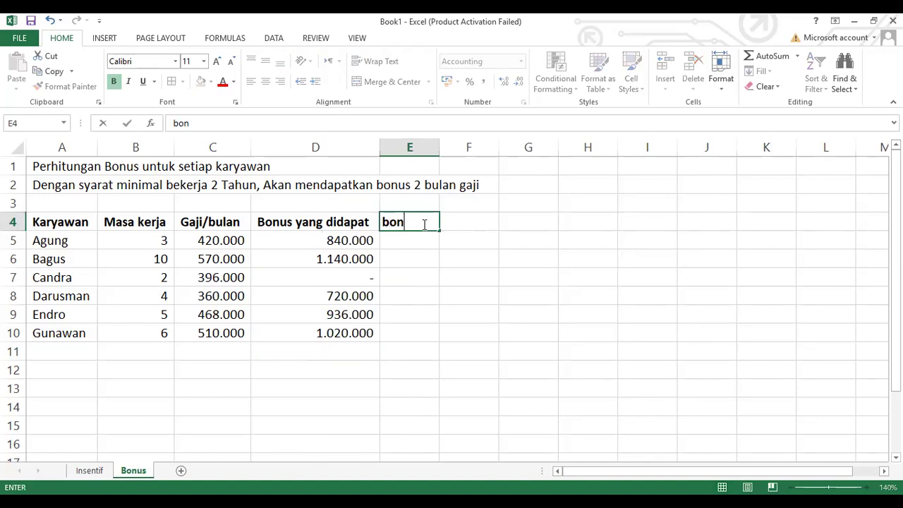
key("BackSpace")
key("BackSpace")
key("BackSpace")
type("Bonus yang ter")
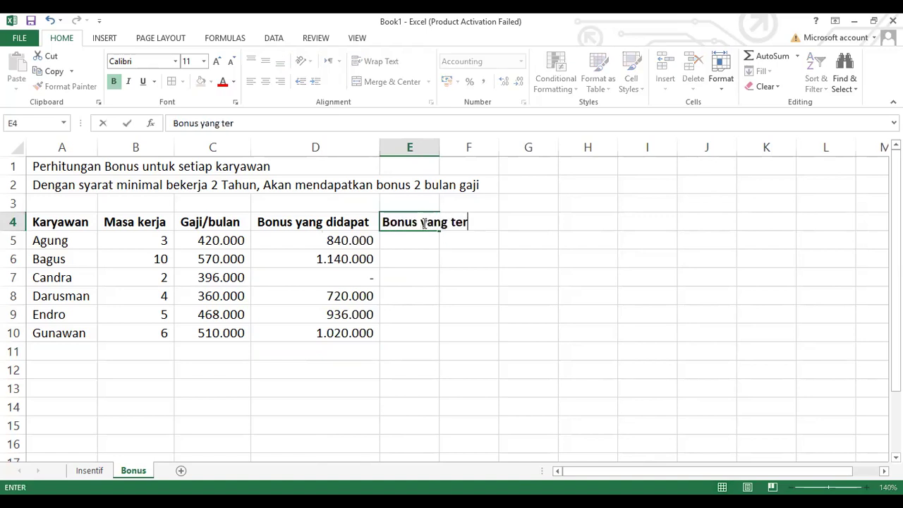
type("utang")
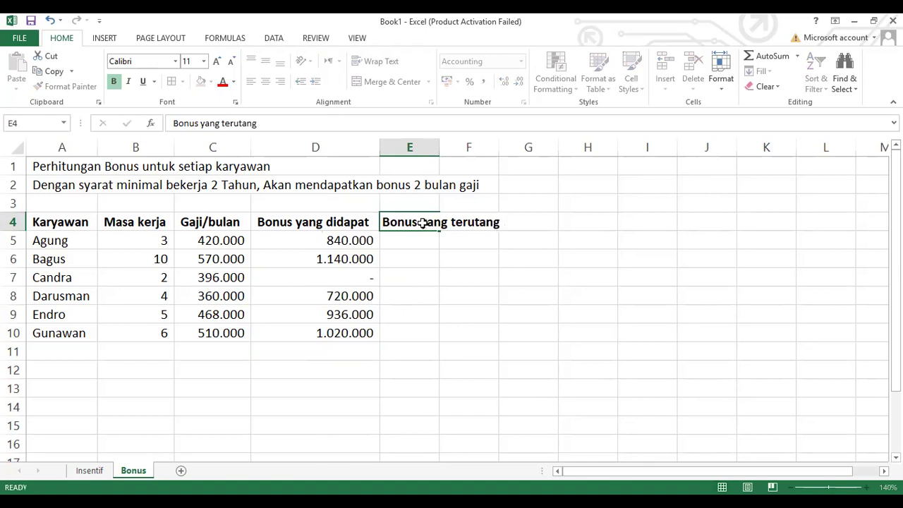
key("Return")
double_click(440, 145)
left_click(451, 224)
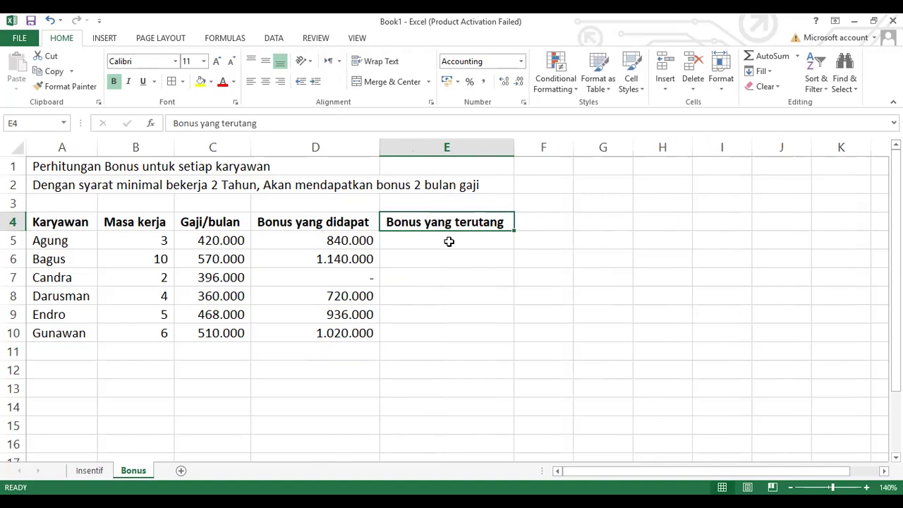
Step: Calculate the first employee's owed bonus in cell E5 with the formula =D5/(12-2)
left_click(449, 242)
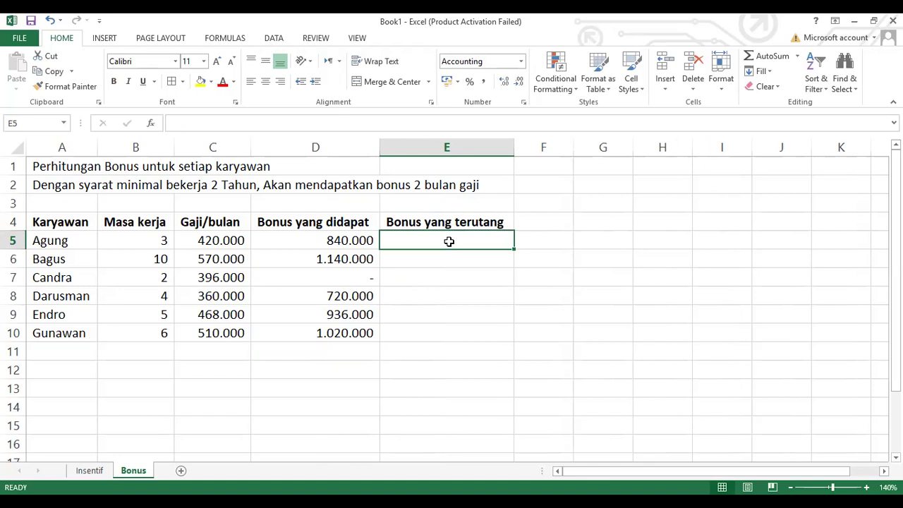
type("=")
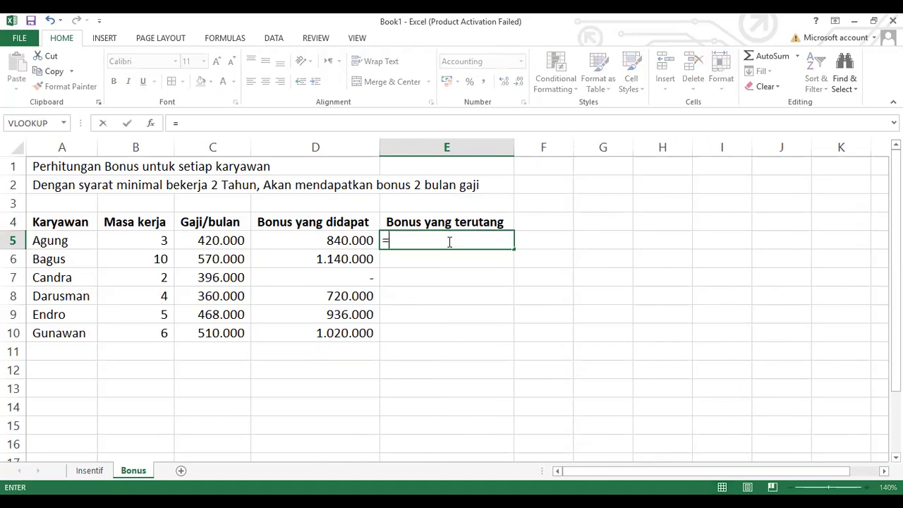
key("Left")
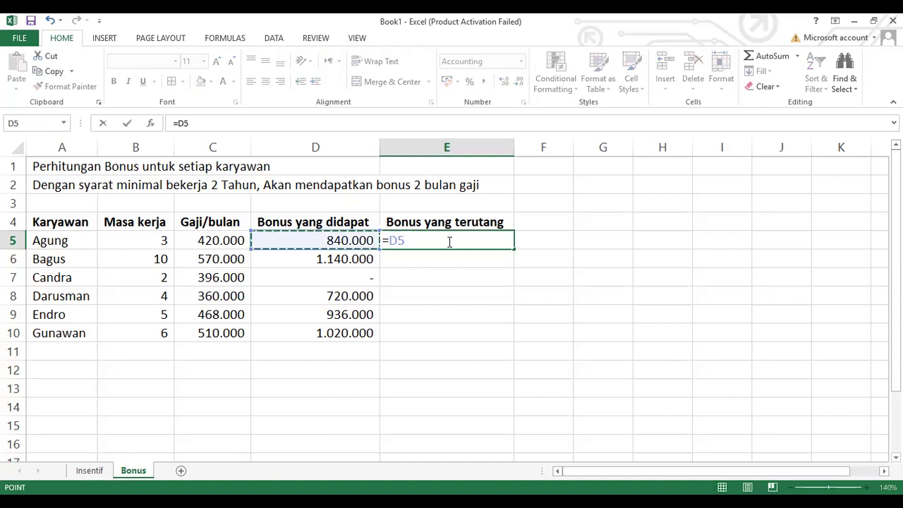
type("/")
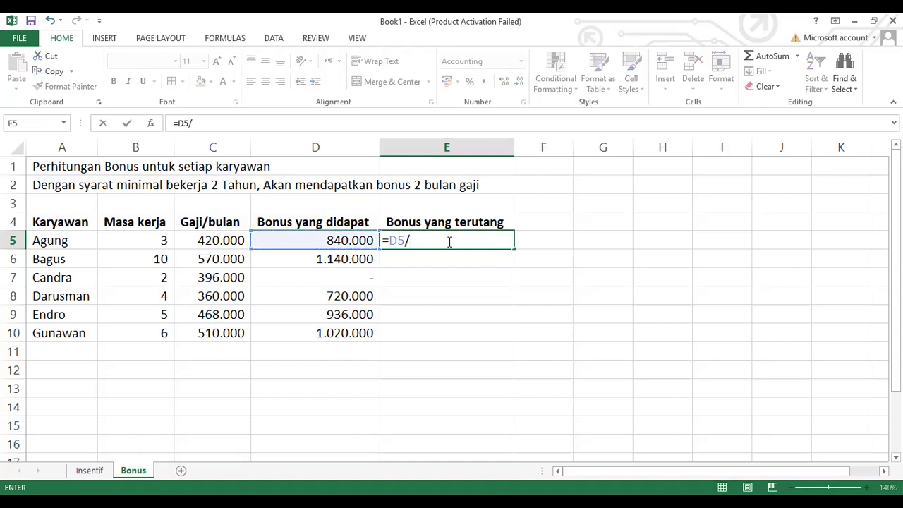
type("(12")
type("-2)")
key("Return")
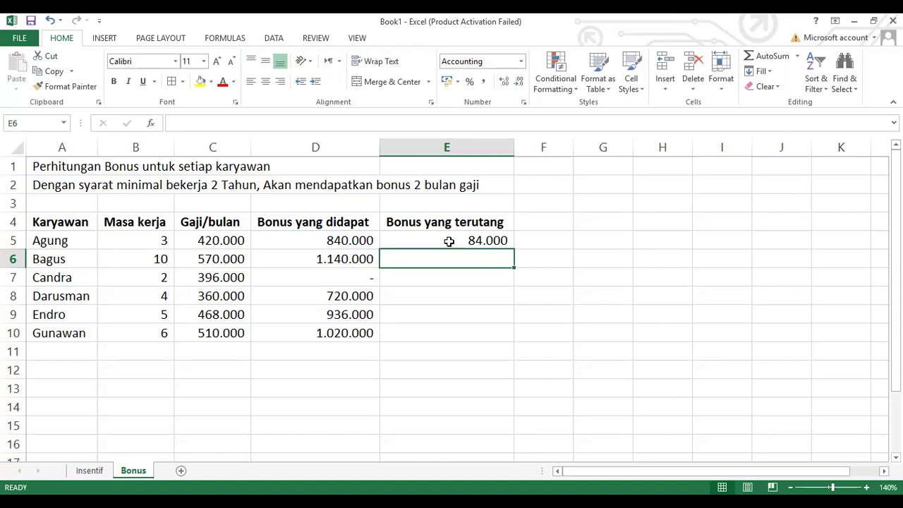
Step: Fill the formula in E5 down to cell E10 and select E7 to check its copied formula
left_click(512, 248)
left_click_drag(514, 249, 502, 275)
key("Down")
key("Down")
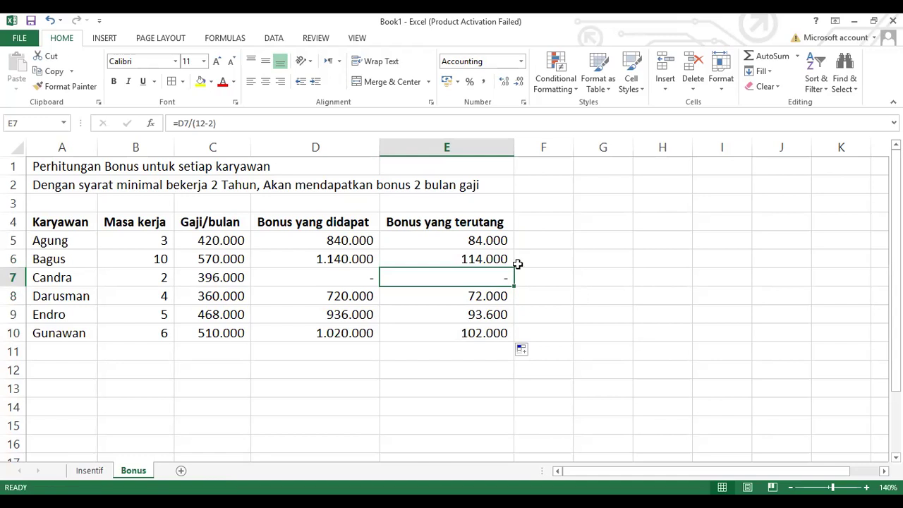
Step: Change the first employee's owed bonus formula in cell E5 to =D5/(12)
left_click(416, 238)
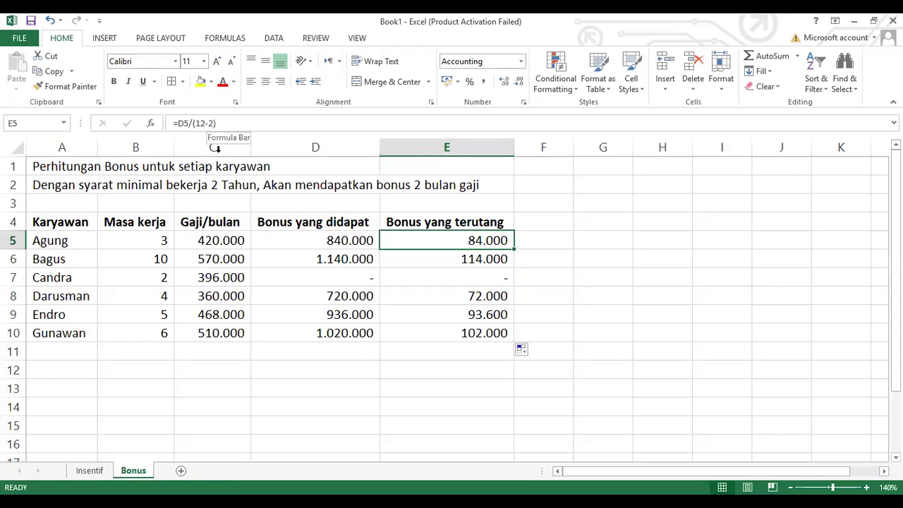
key("F2")
key("Left")
key("BackSpace")
key("BackSpace")
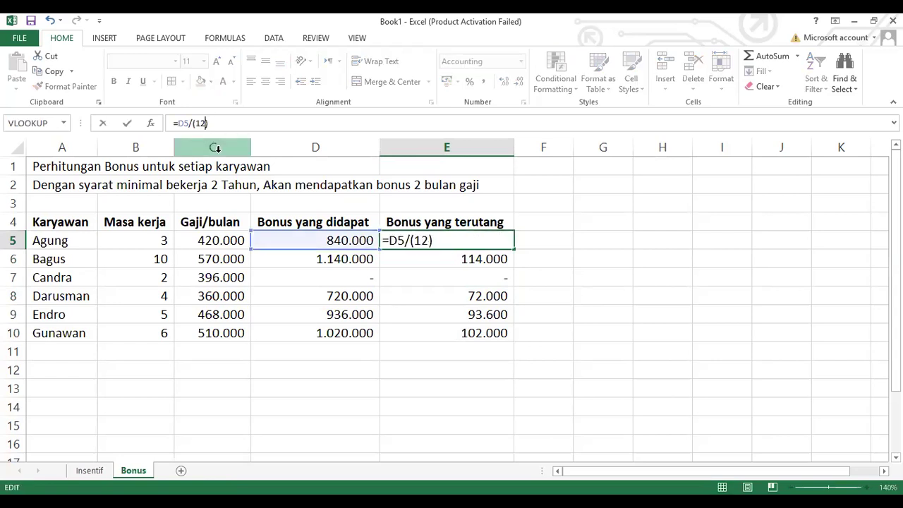
key("Return")
Step: Fill the revised formula in E5 down through cell E10 for the remaining employees
left_click(493, 240)
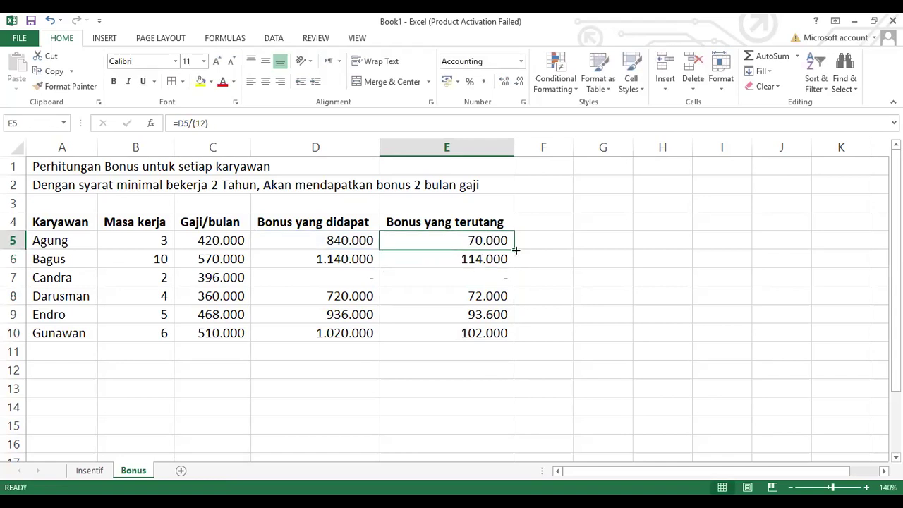
left_click_drag(505, 334, 504, 335)
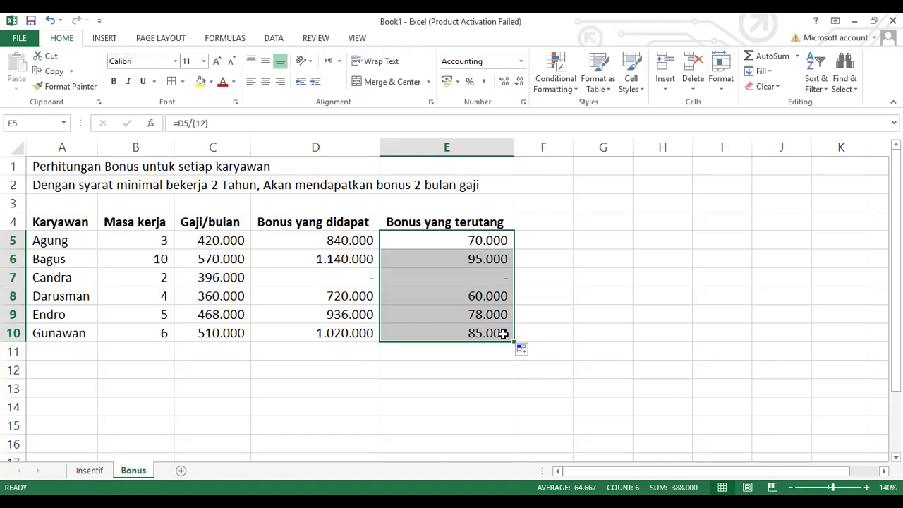
left_click(475, 386)
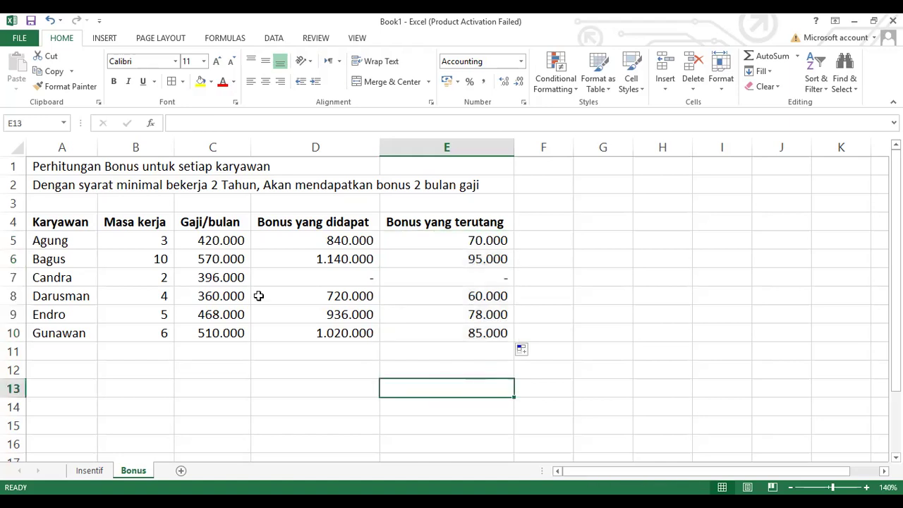
Step: Add AutoSum totals in row 11 for the monthly salaries in C5:C10 and the owed bonuses in E5:E10
left_click_drag(210, 239, 208, 285)
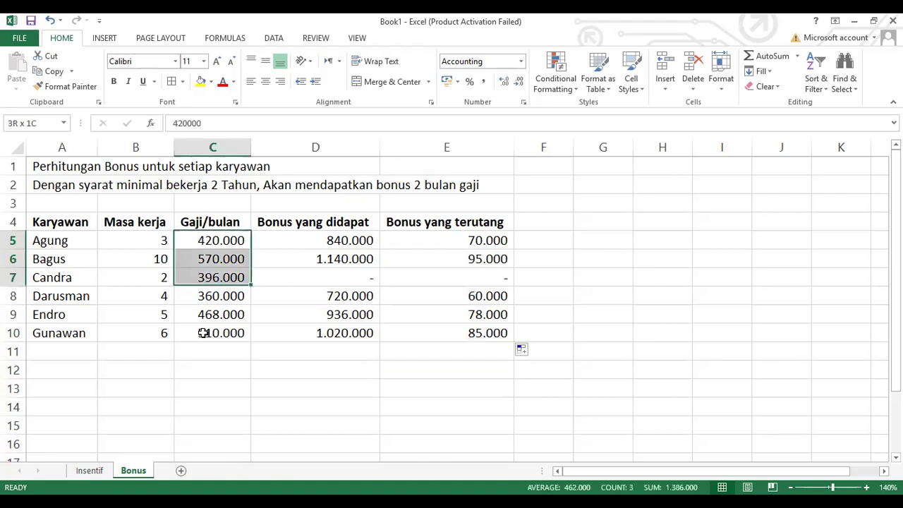
left_click_drag(202, 347, 202, 347)
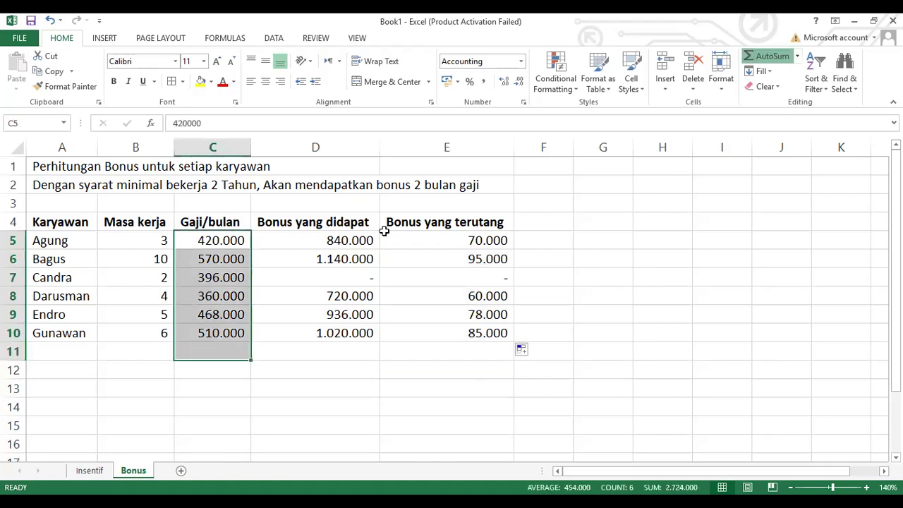
left_click_drag(487, 239, 476, 298)
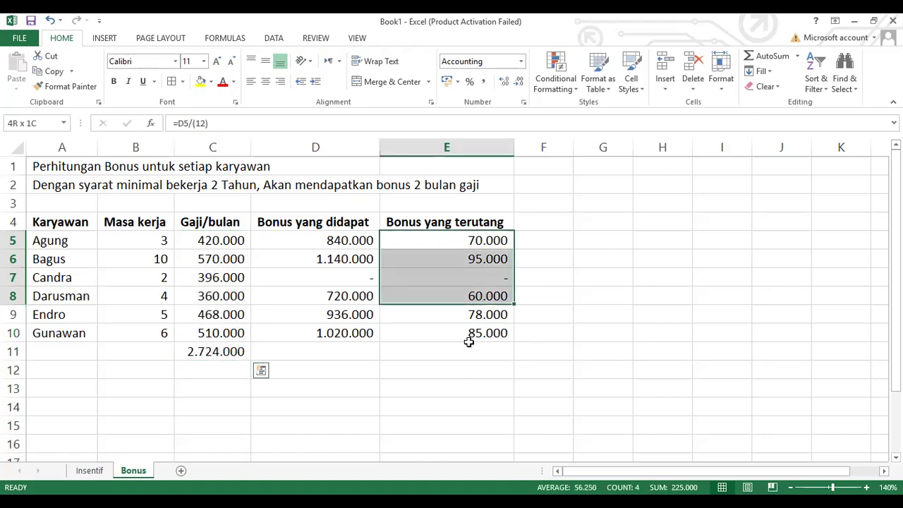
left_click_drag(467, 345, 467, 349)
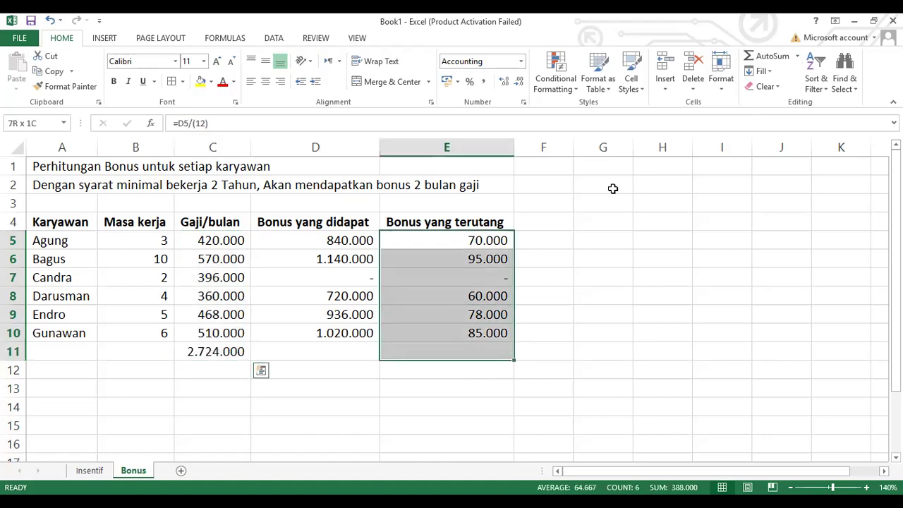
left_click(774, 64)
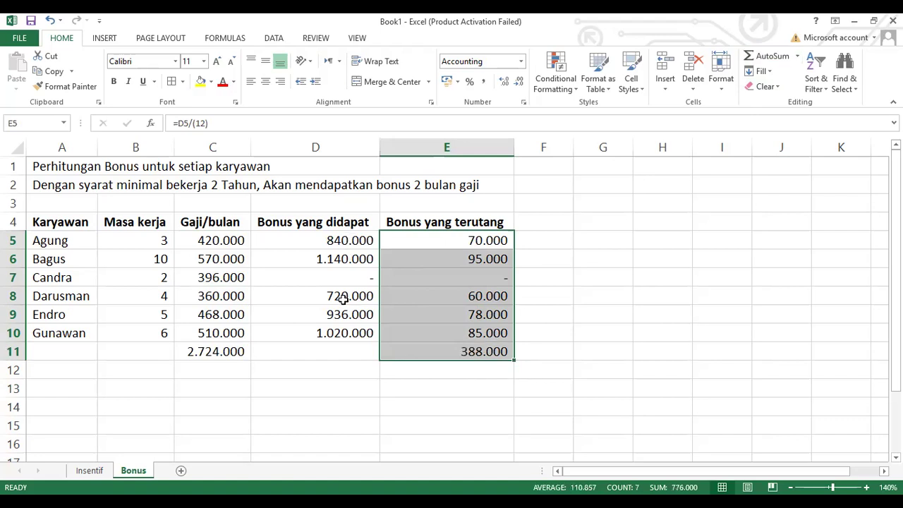
Step: Apply all borders to the table A4:E10 and to the total cells C11 and E11
left_click_drag(332, 241, 324, 329)
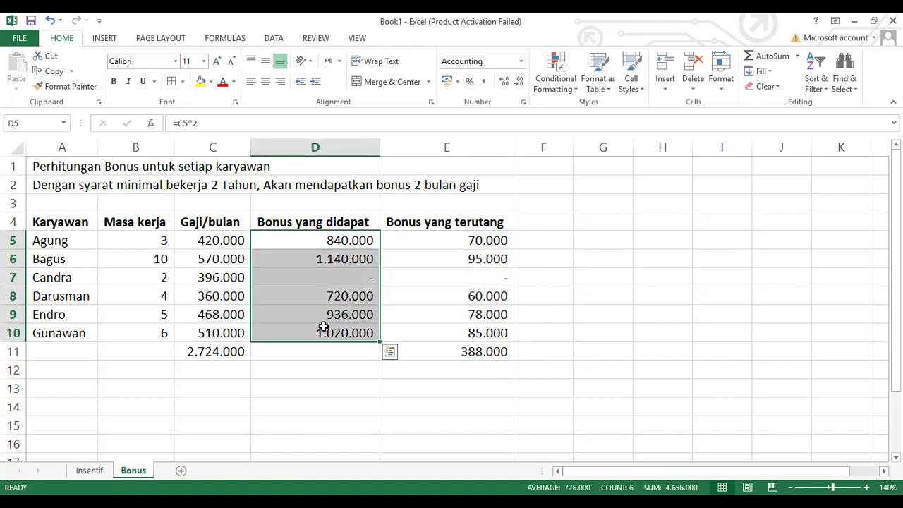
left_click(134, 288)
left_click_drag(425, 241, 417, 322)
key("shift+Down")
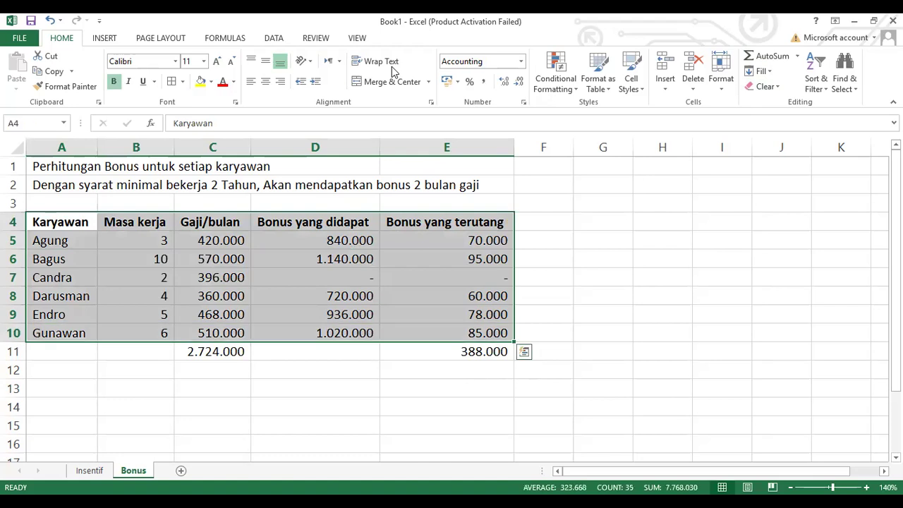
left_click(171, 82)
left_click(221, 351)
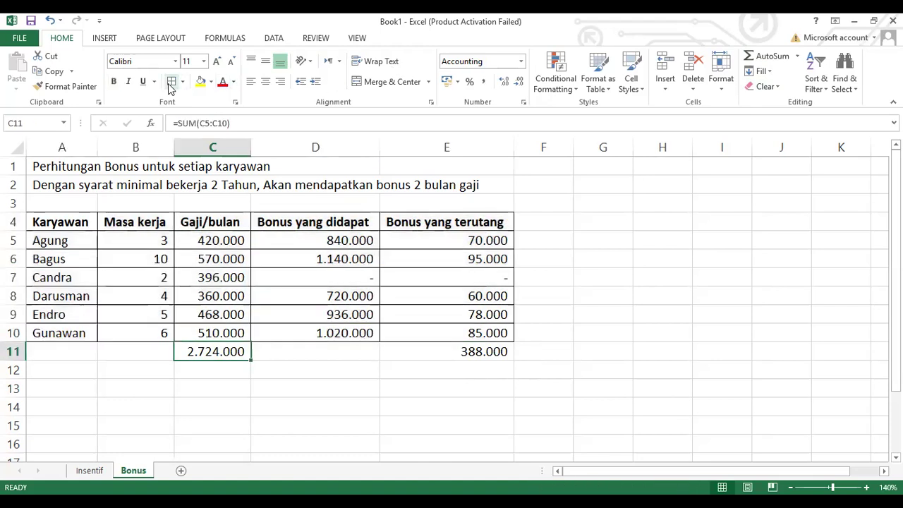
left_click(480, 352)
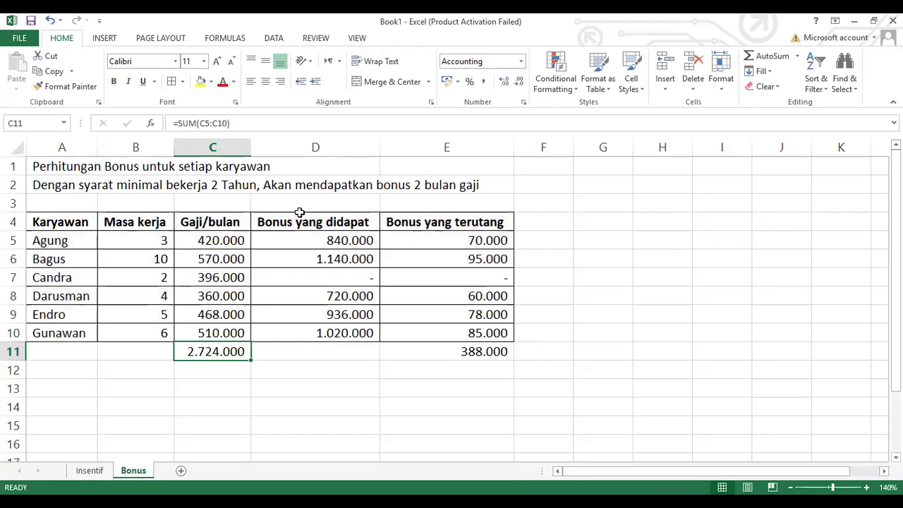
left_click(170, 88)
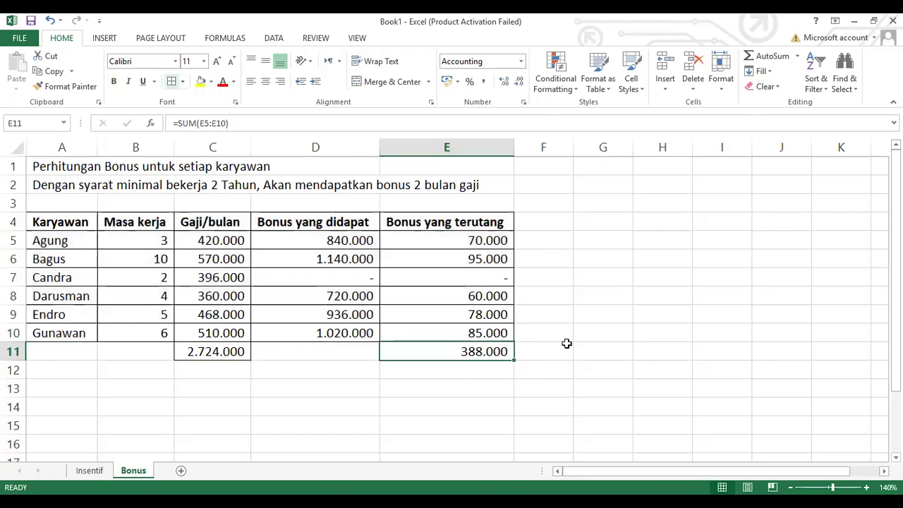
left_click(604, 374)
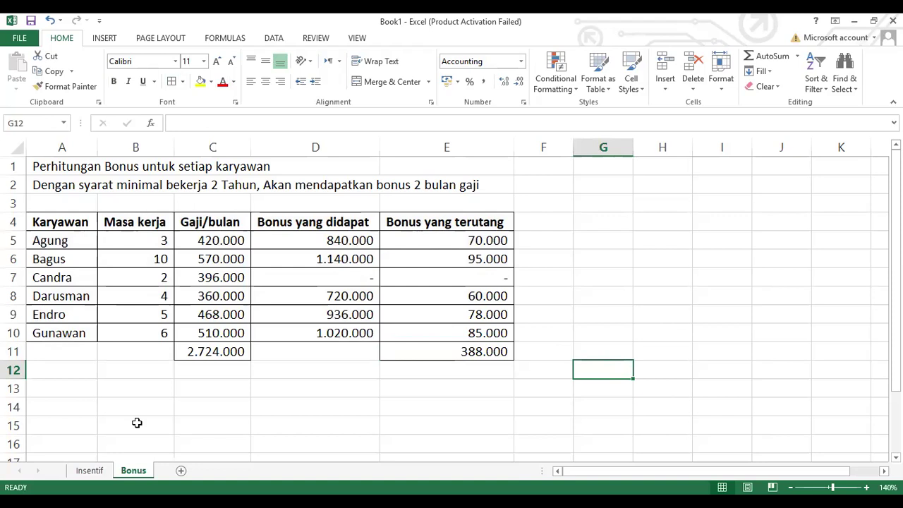
Step: Enter the journal account label "Persediaan Barang Dalam Proses" in cell A13
left_click(71, 389)
type("p")
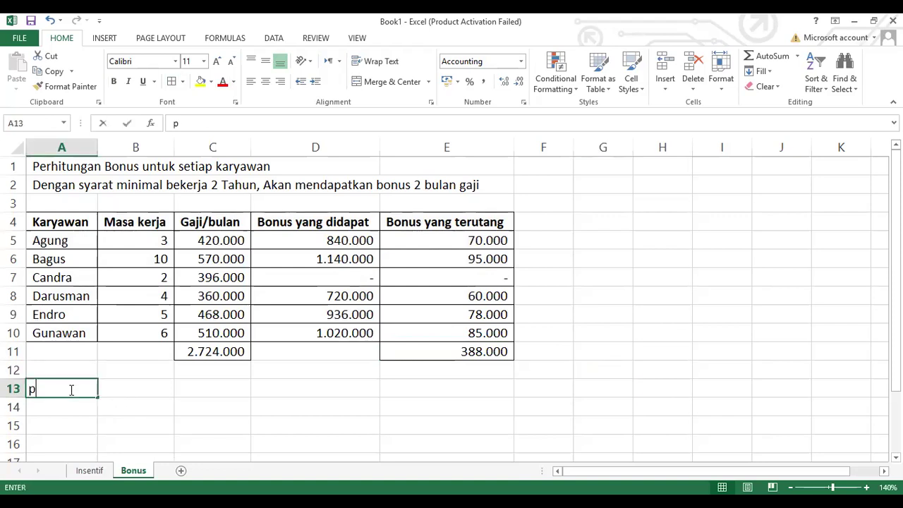
key("BackSpace")
type("Perse")
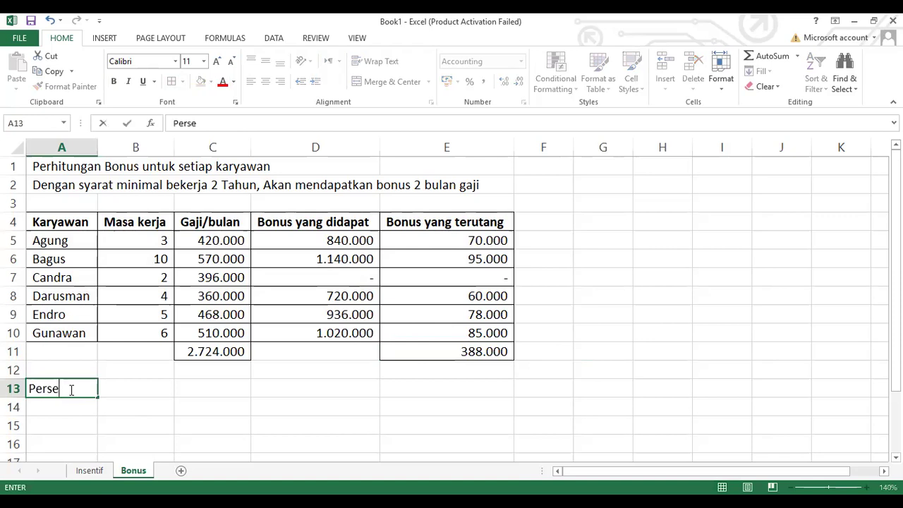
type("diaan Baran")
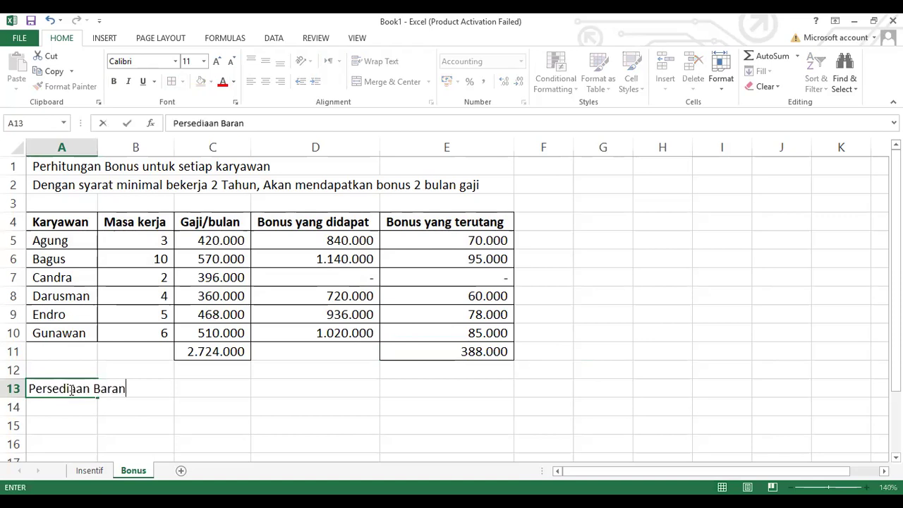
type("g Dalam Pr")
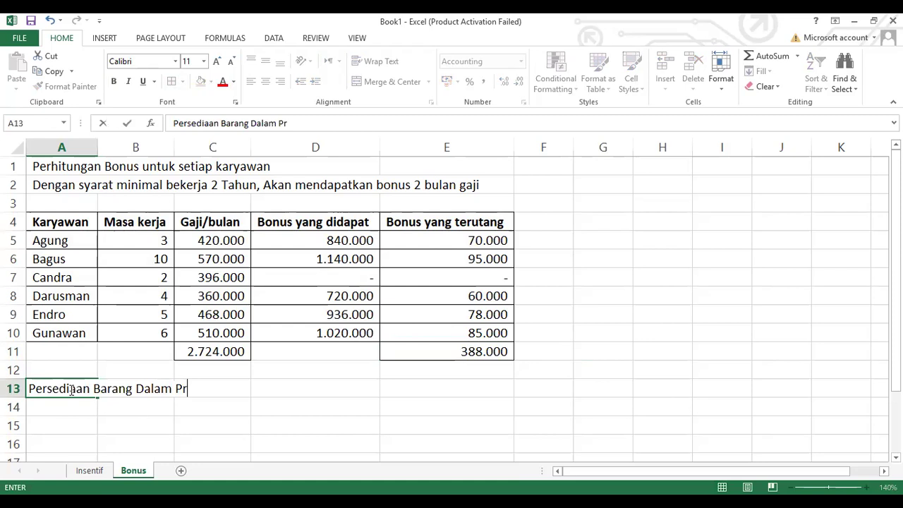
type("oses")
key("Return")
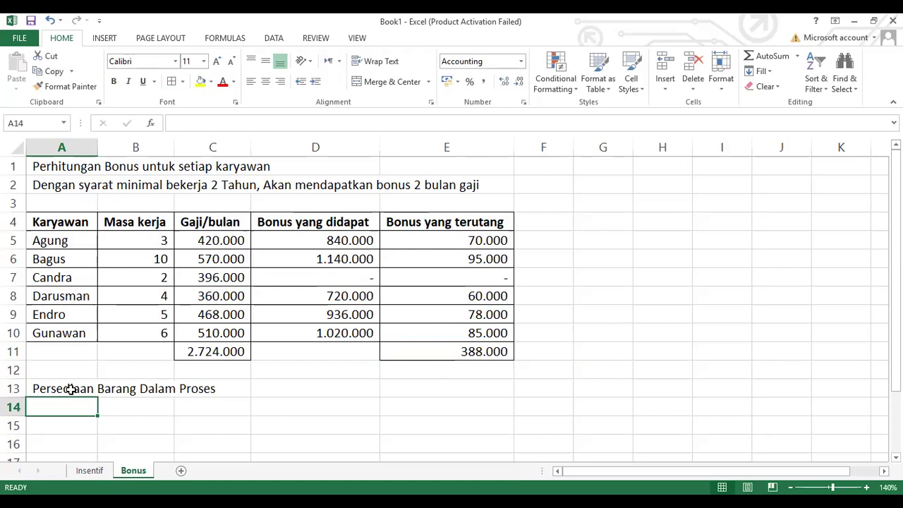
Step: Enter "Biaya Overhead Pabrik - Bonus" in A14 and the credit account "Utang Gaji dan Upah" in B15
type("Biaya Ov")
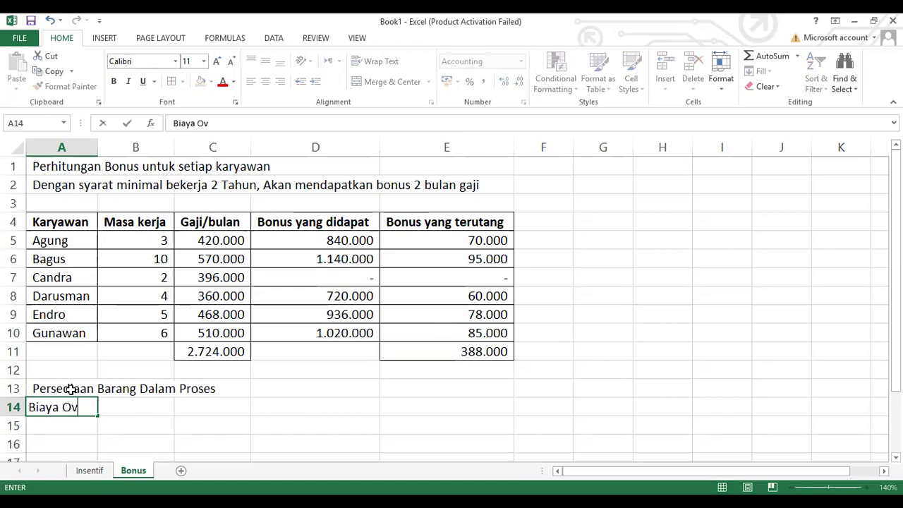
type("erhead Pab")
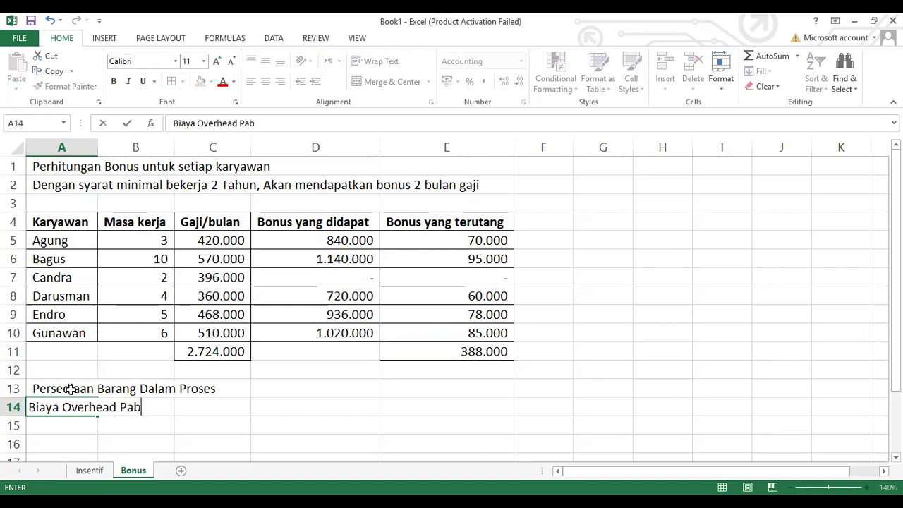
type("rik - Bonus")
key("Return")
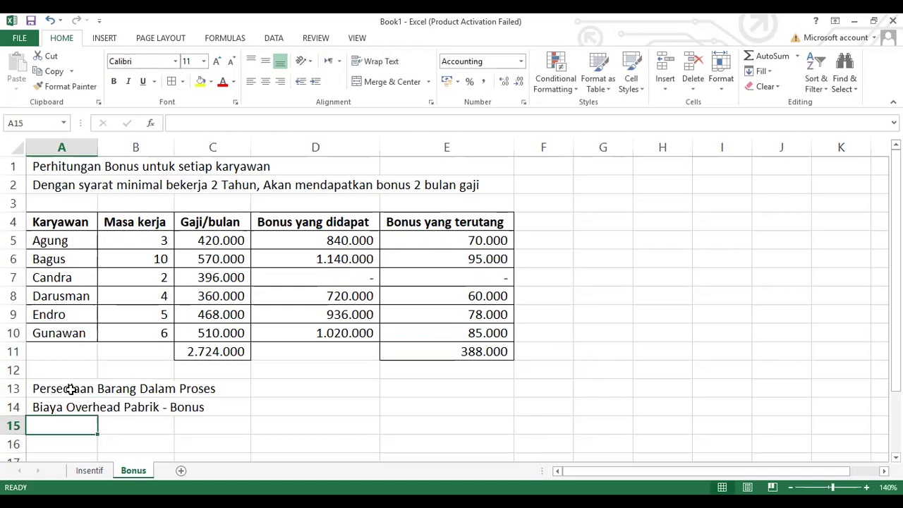
key("Tab")
type("Ut")
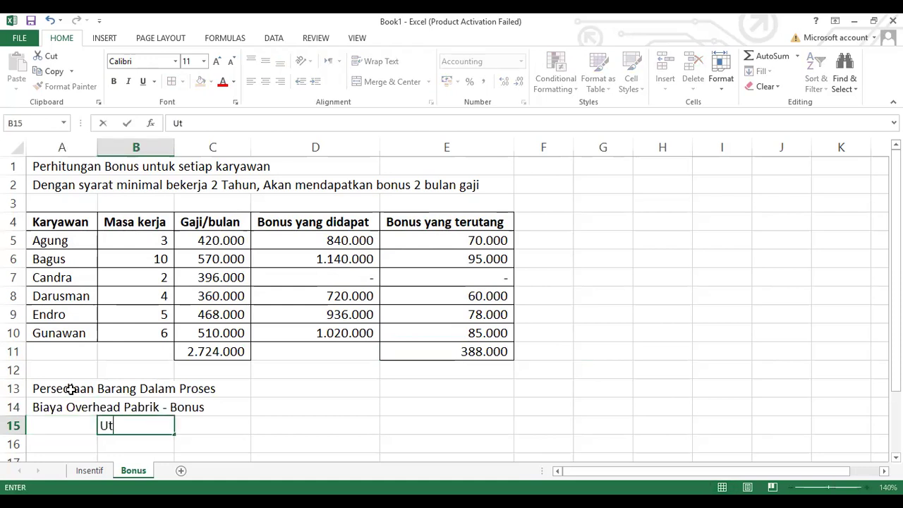
type("ang Gaji dan")
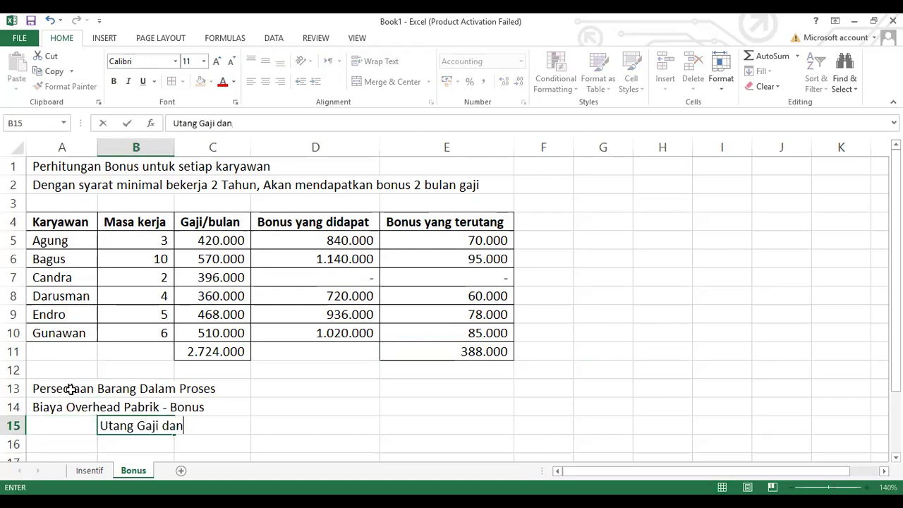
type(" Upah")
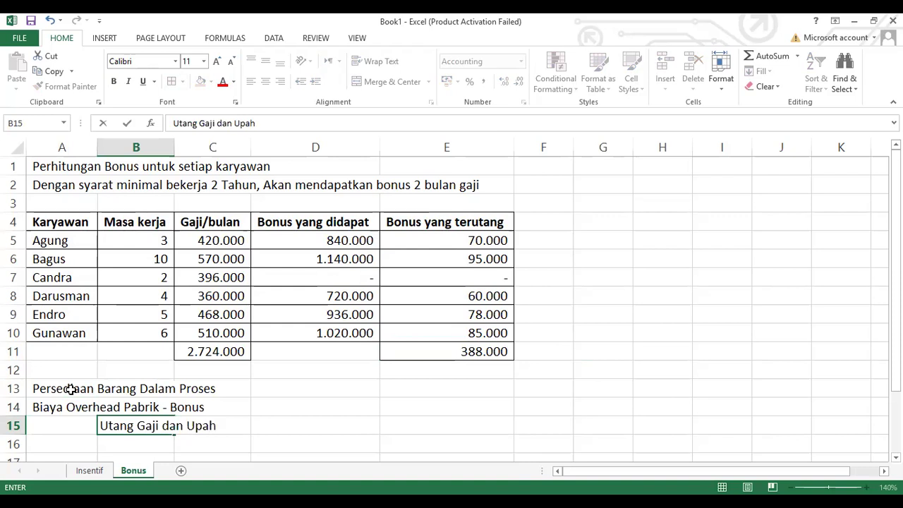
Step: Link cell D13 to the monthly salary total with the formula =C11
key("Right")
key("Right")
key("Right")
key("Up")
key("Up")
key("Left")
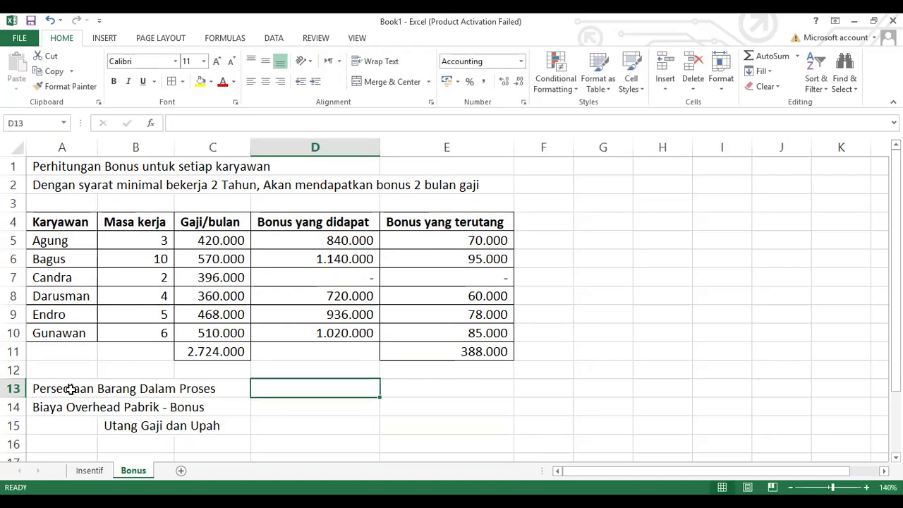
type("=")
key("Up")
key("Up")
key("Left")
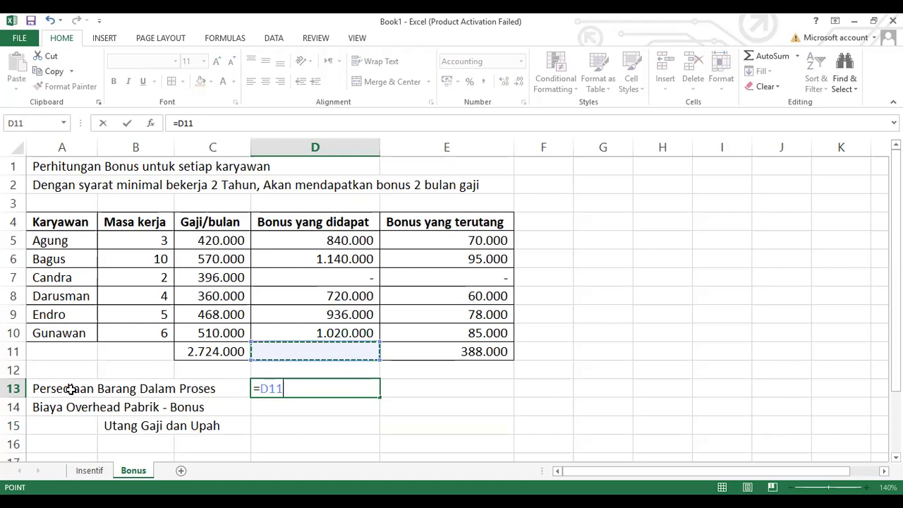
key("Return")
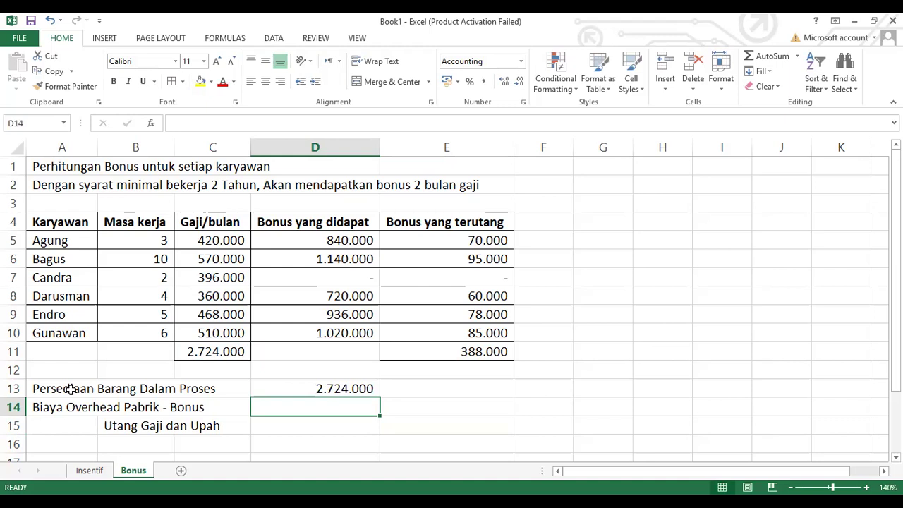
Step: Link cell D14 to the owed bonus total with the formula =E11
type("=")
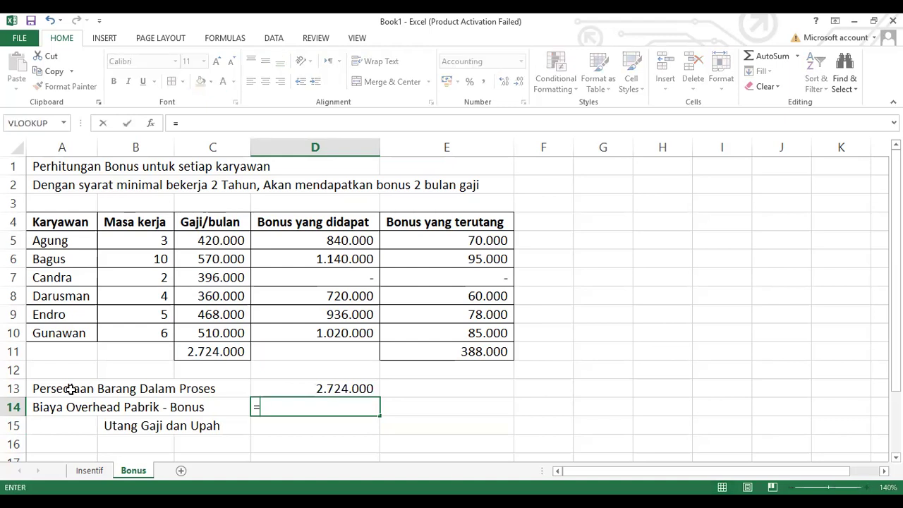
key("Up")
key("Up")
key("Up")
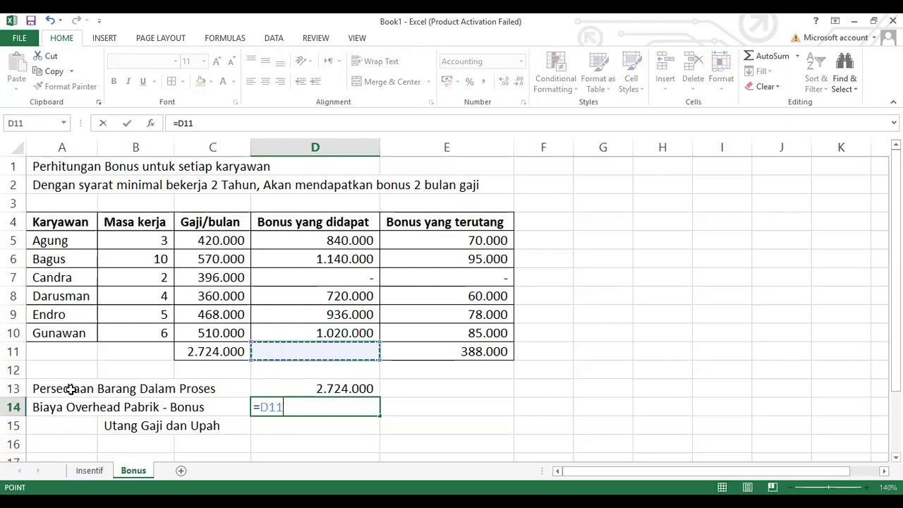
key("Right")
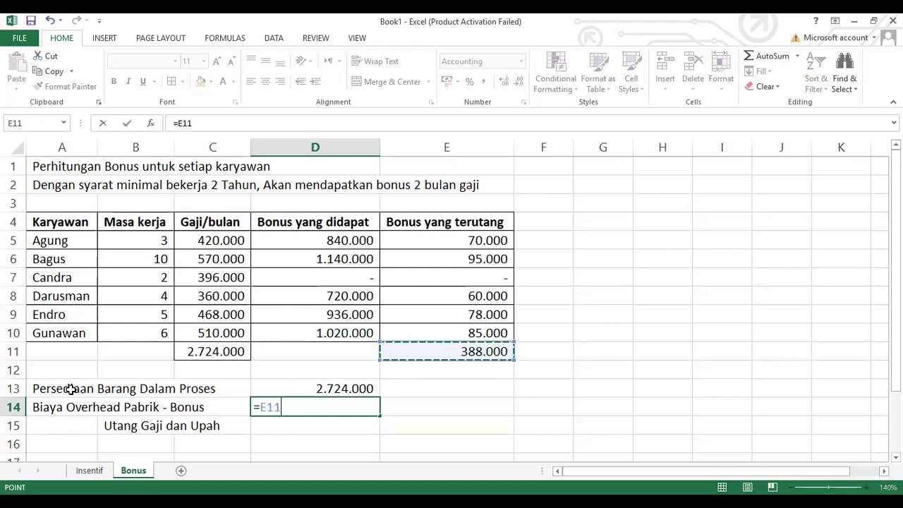
key("Return")
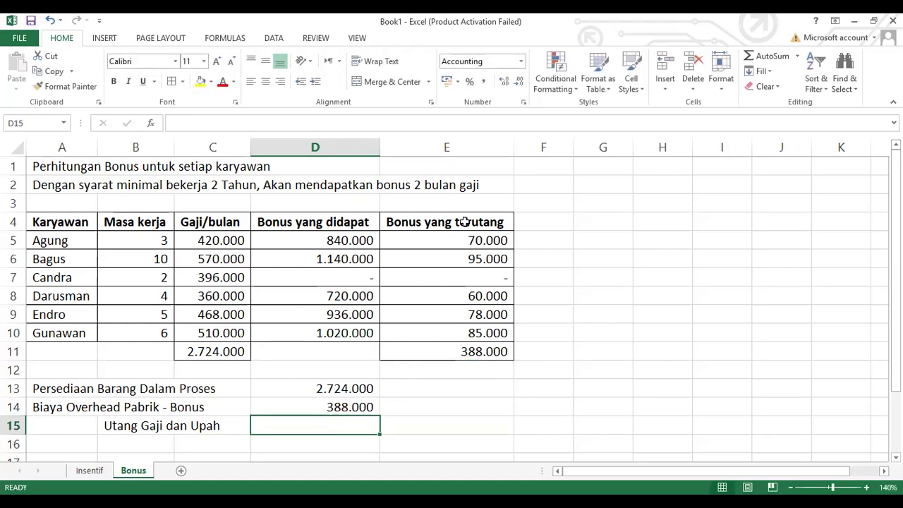
Step: Change the header in E4 to "Bonus yang terutang/bulan" and auto-fit the width of column E
left_click(470, 226)
left_click(261, 122)
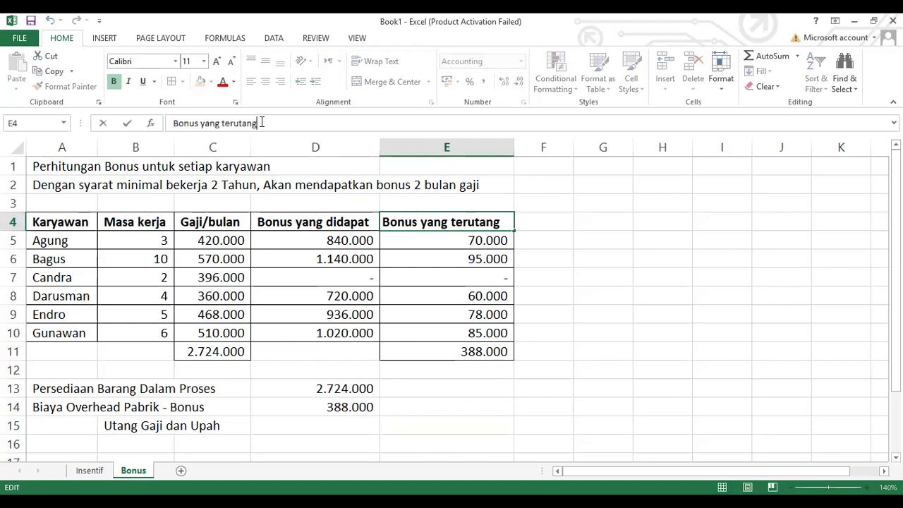
type("/bul")
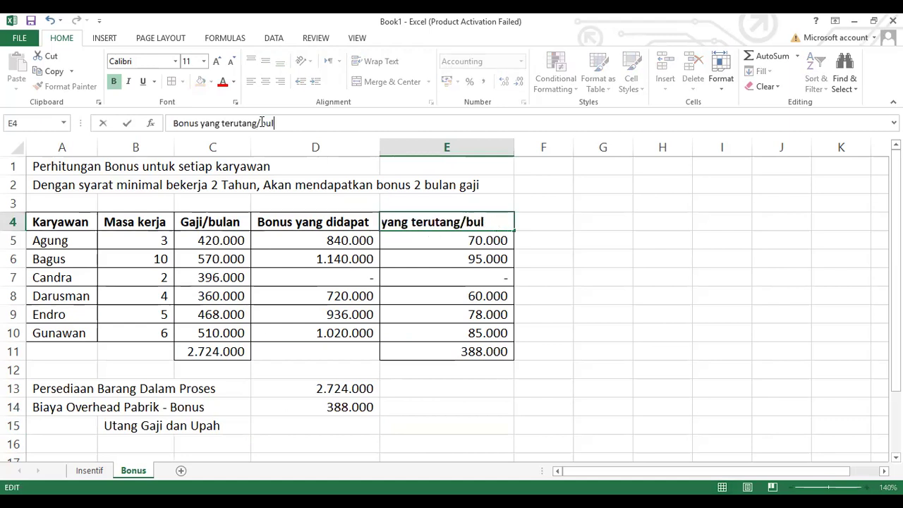
type("an")
key("Return")
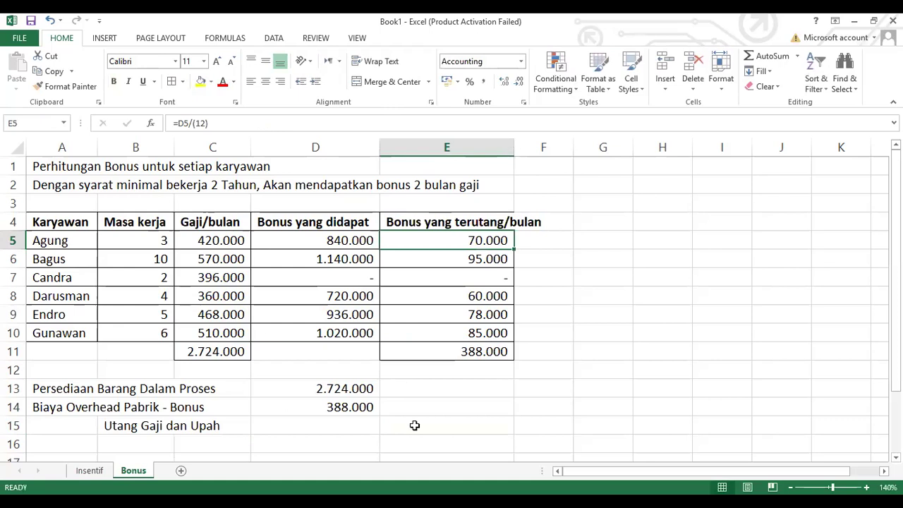
key("alt+h")
key("o")
key("i")
Step: Calculate the credit amount for Utang Gaji dan Upah in E15 with the formula =D13+D14
left_click(413, 427)
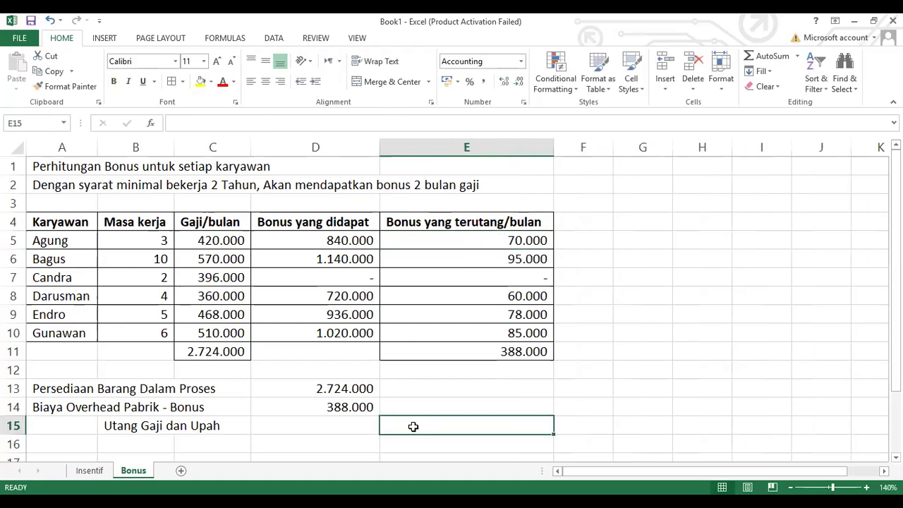
type("=")
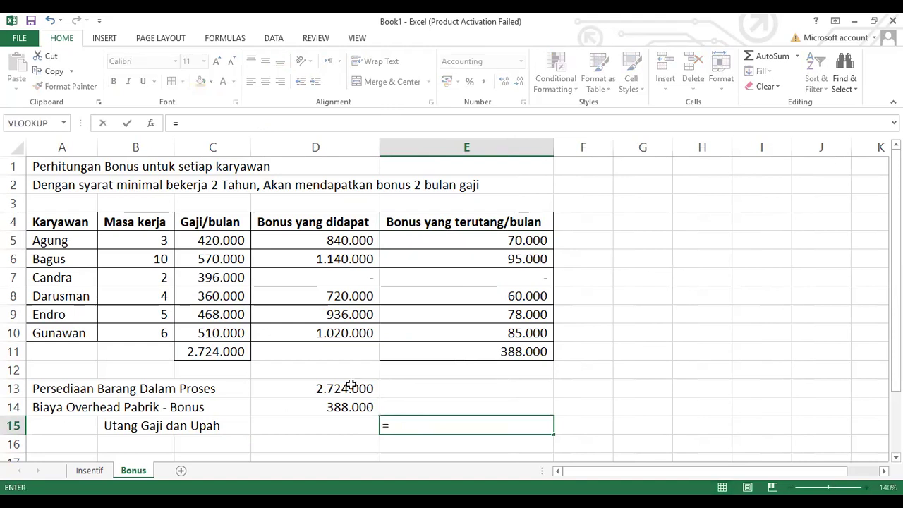
left_click(351, 388)
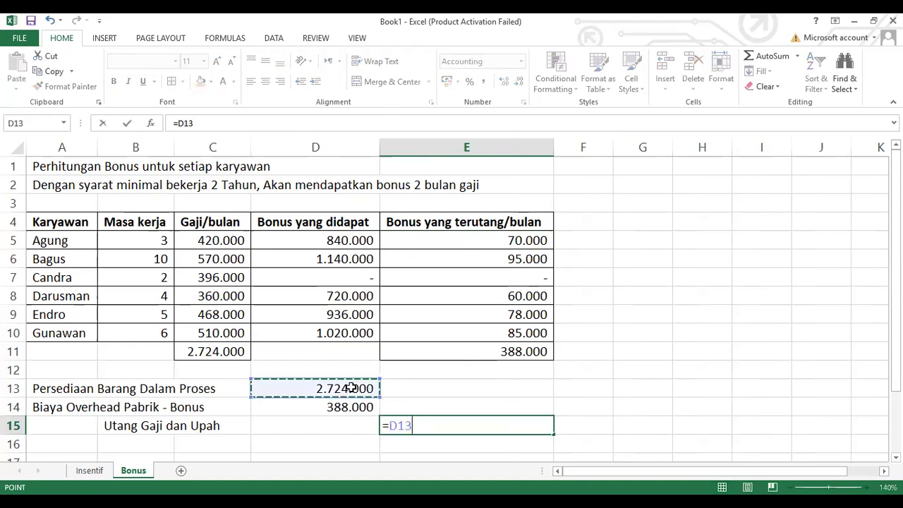
type("+")
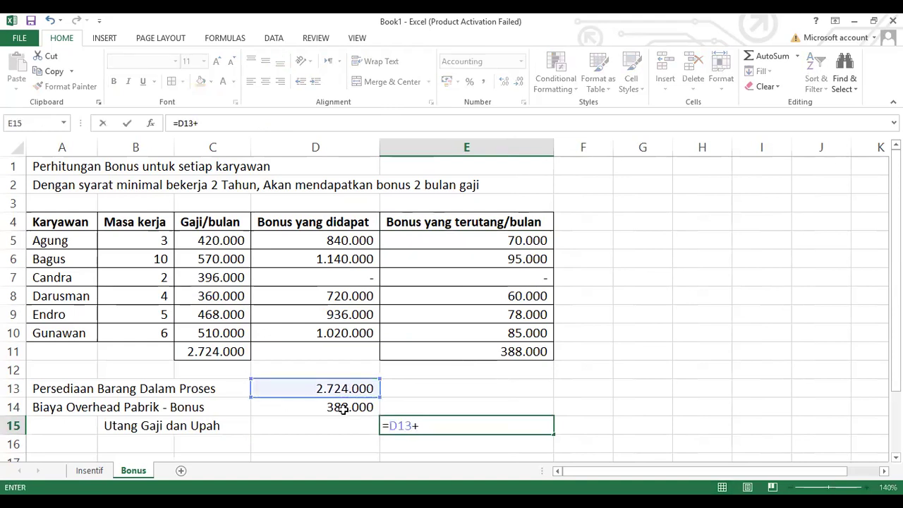
left_click(345, 410)
key("Return")
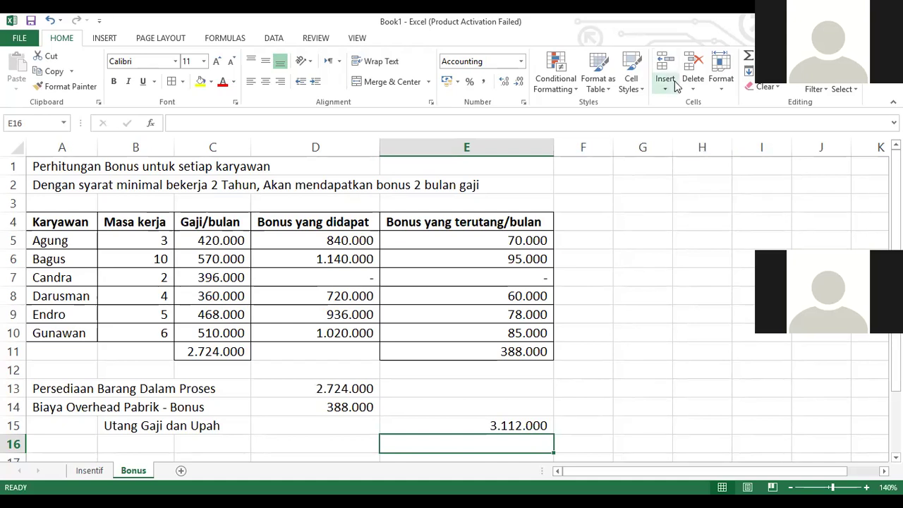
Step: Add a new worksheet after the Bonus sheet and rename it "Cuti"
left_click(181, 471)
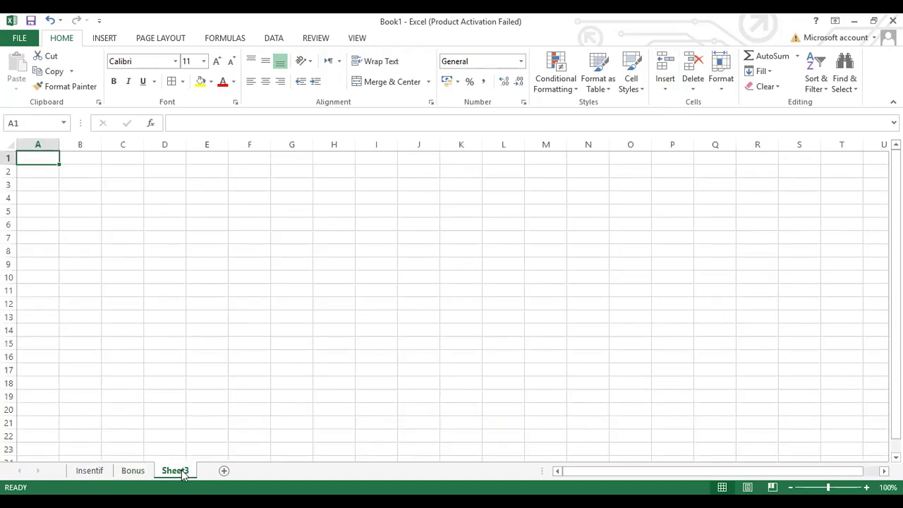
right_click(182, 472)
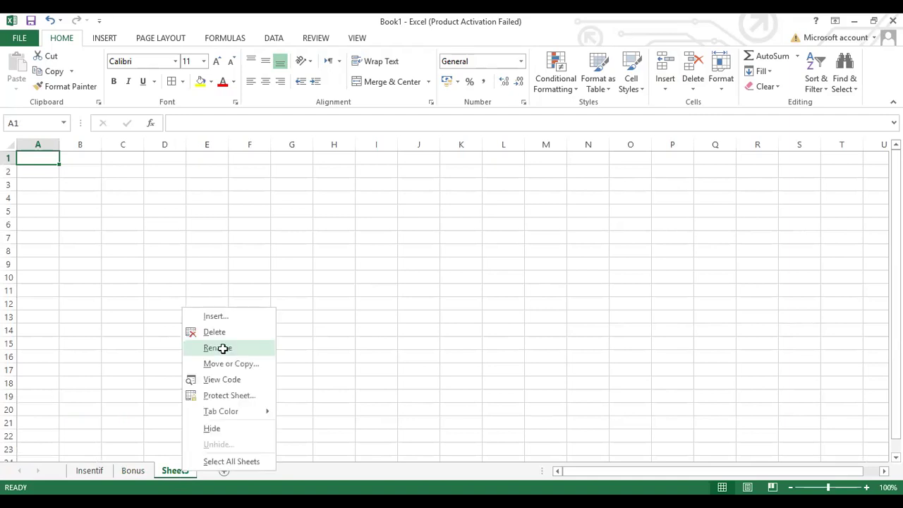
left_click(223, 348)
type("Cuti")
key("Return")
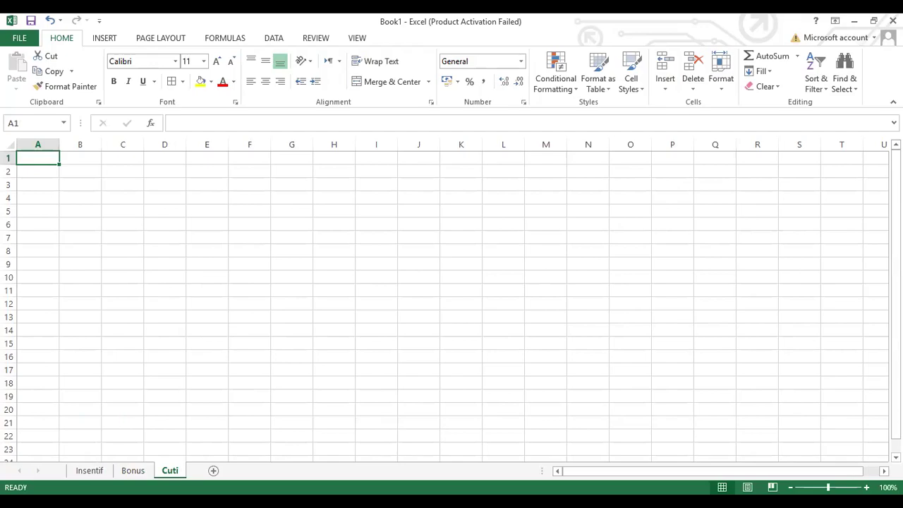
Step: Consult the leave-pay slide and title the sheet in A1 "Perhitungan Cuti Terutang setiap minggu untuk masing-masing karyawan"
key("alt+Tab")
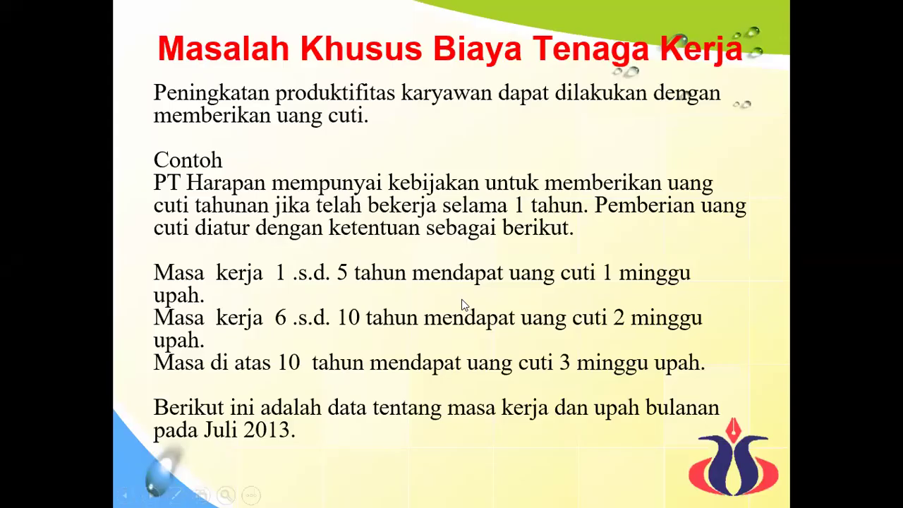
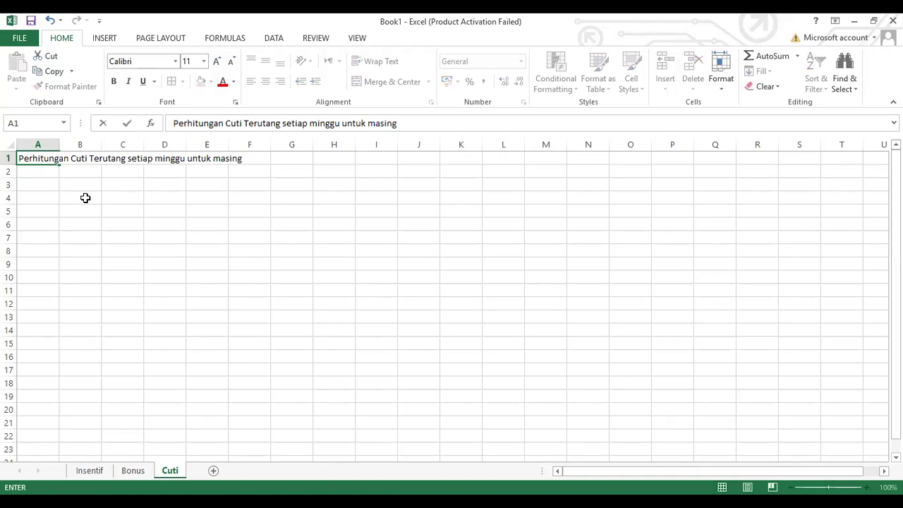
type("-masing karyawan")
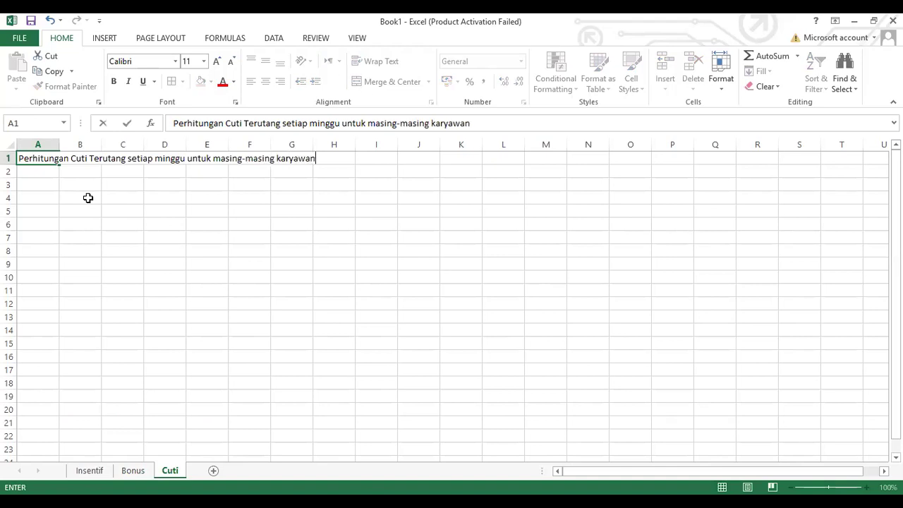
key("Return")
key("Return")
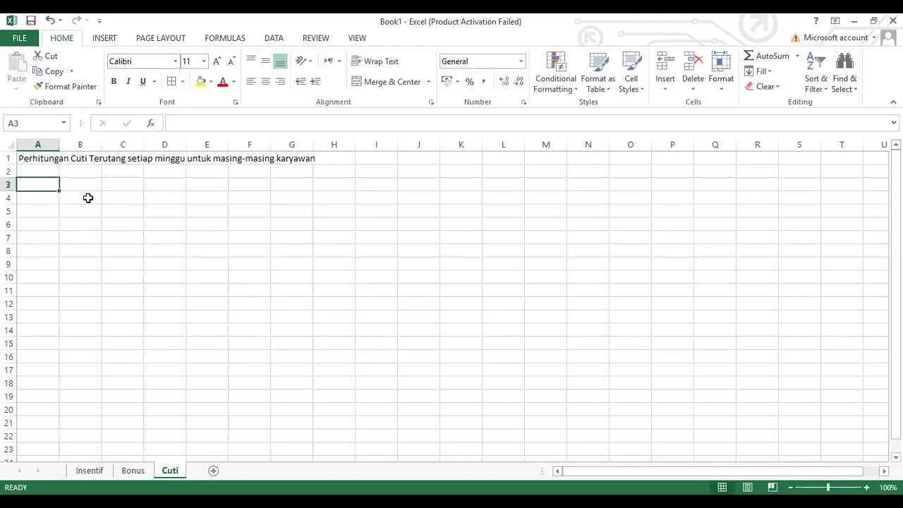
Step: Enter the first leave-pay rule, with "1-5 Tahun" in A3 and "upah 1 minggu" in C3
type("1-5 Tahun")
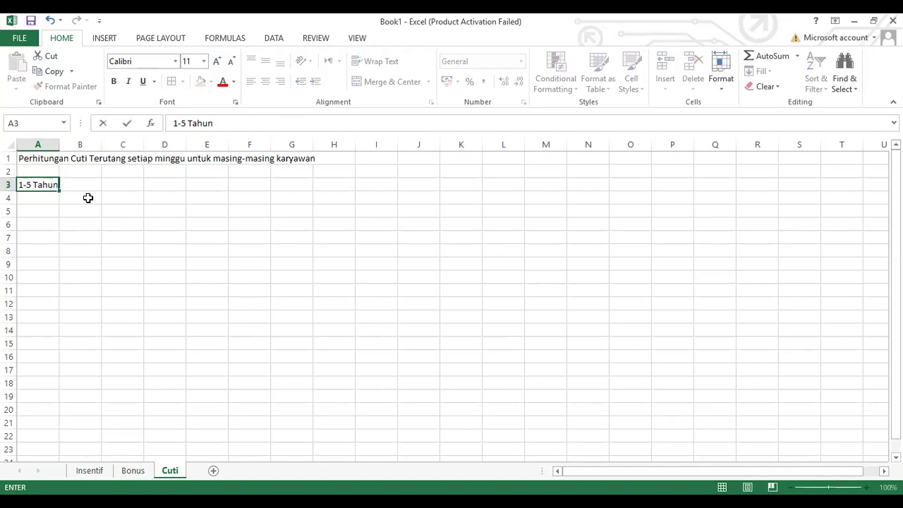
key("Tab")
key("Tab")
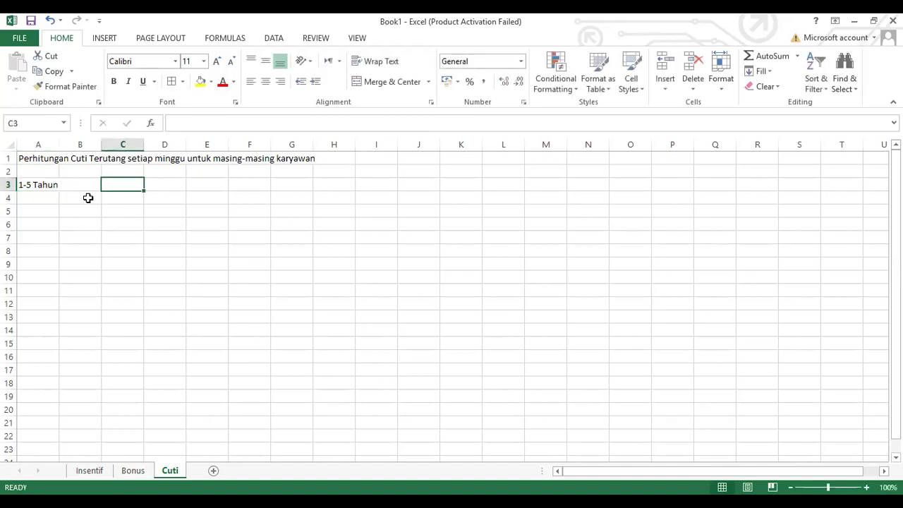
type("1")
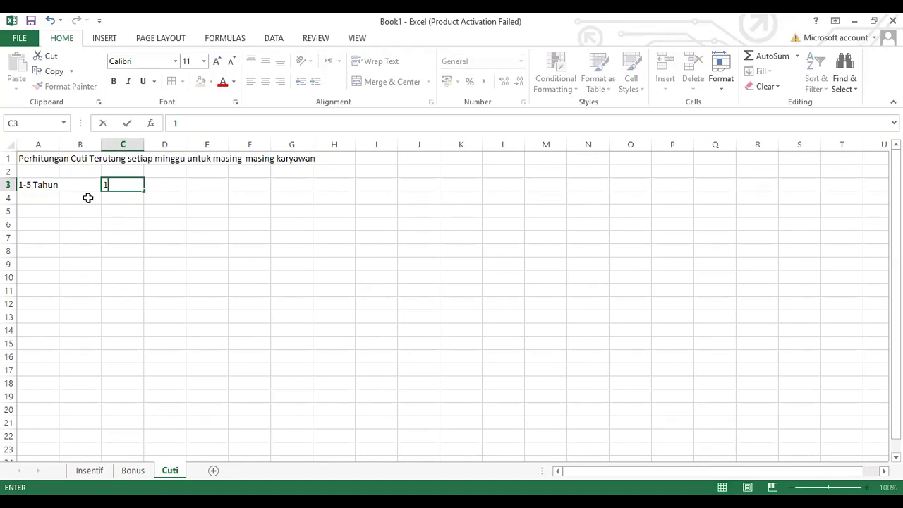
key("BackSpace")
type("upah 1 minggu")
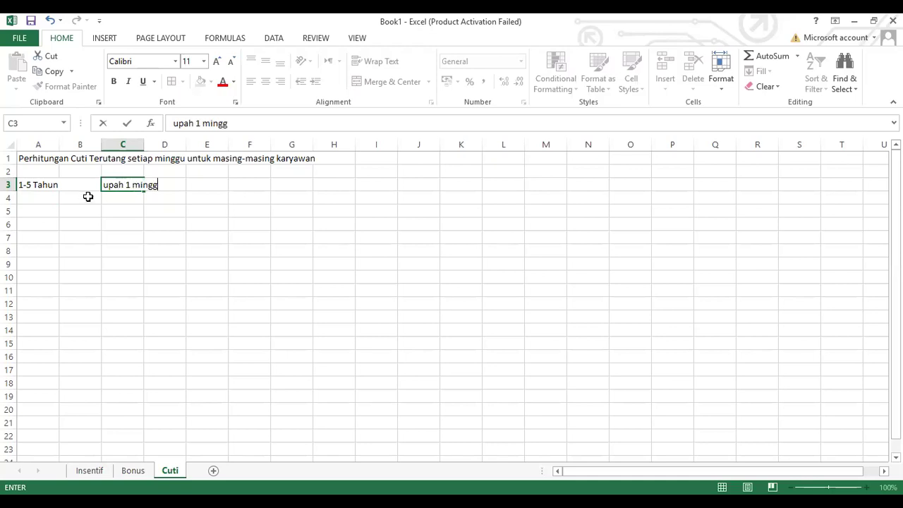
key("Return")
Step: Enter the second leave-pay rule, with "6-10 tahun" in A4 and "upah 2 minggu" in C4
type("6-10 tahun")
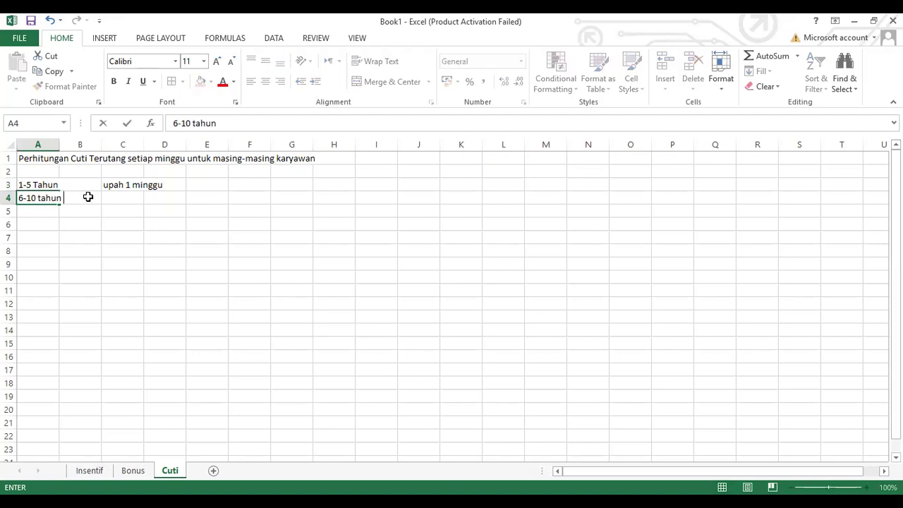
key("Tab")
key("Tab")
type("upah 2 minggu")
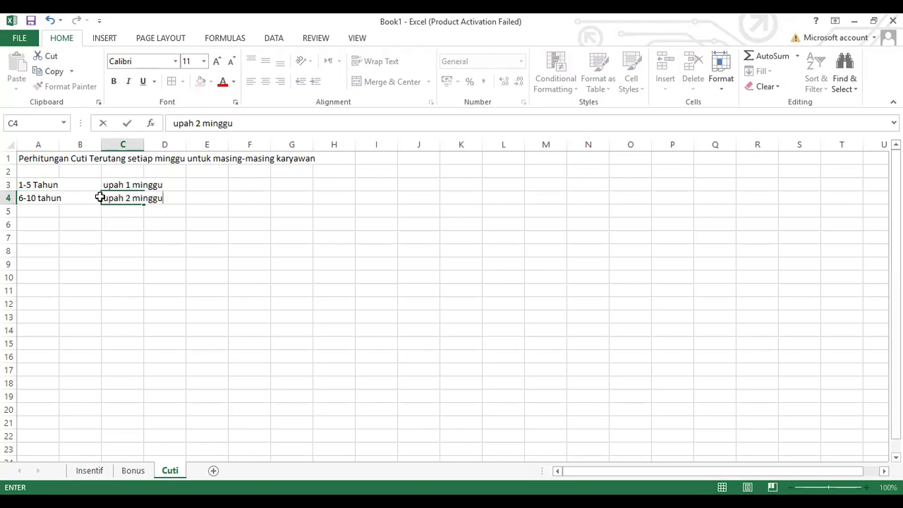
key("Return")
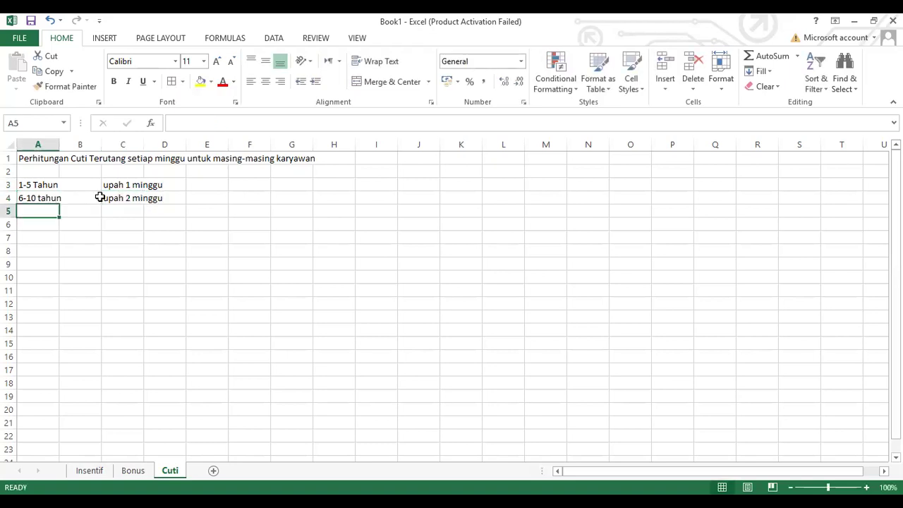
Step: Enter the third leave-pay rule, with "> 10 tahun" in A5 and "upah 3 minggu" in C5
type("> 10 tahun")
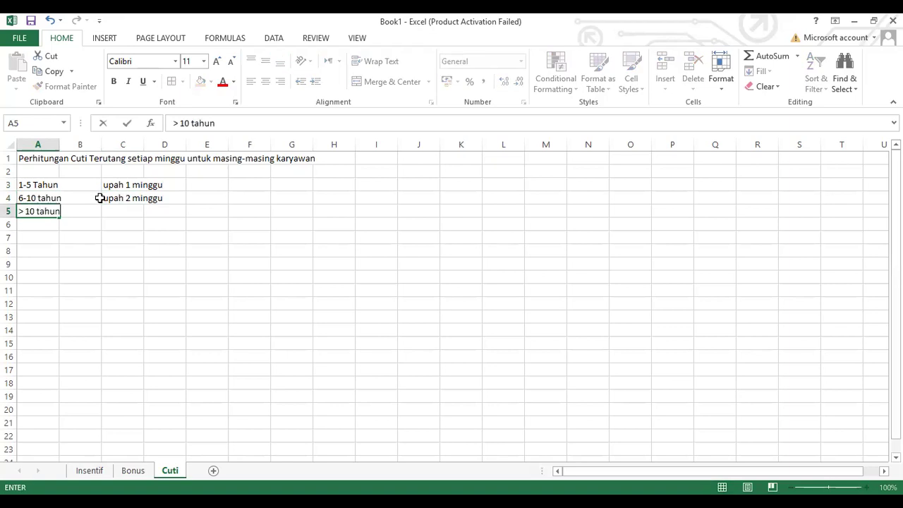
key("Tab")
key("Tab")
type("upah")
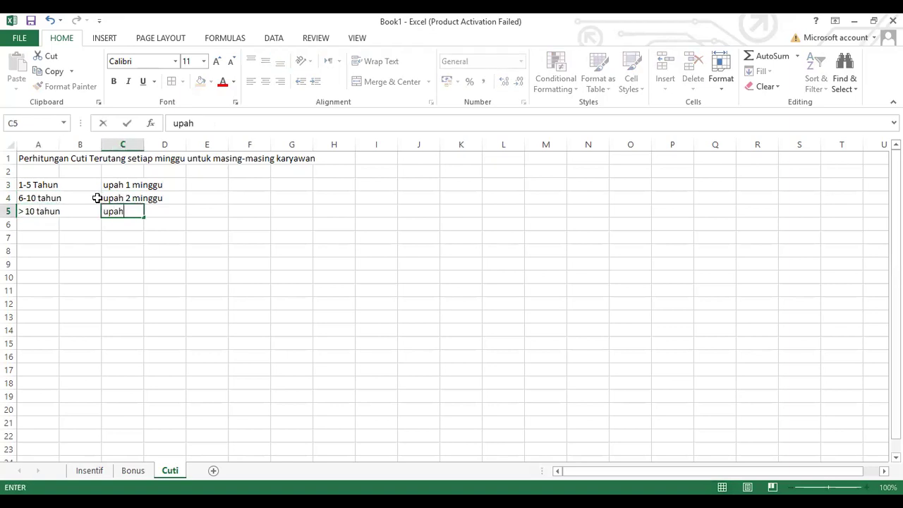
type(" 3 minggu")
key("Return")
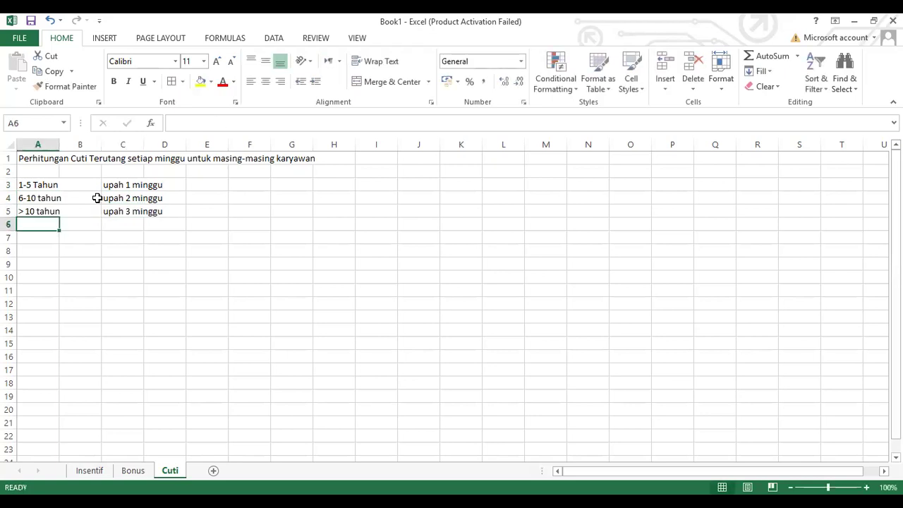
Step: Start the employee table with the column header "Karyawan" in A7
key("Down")
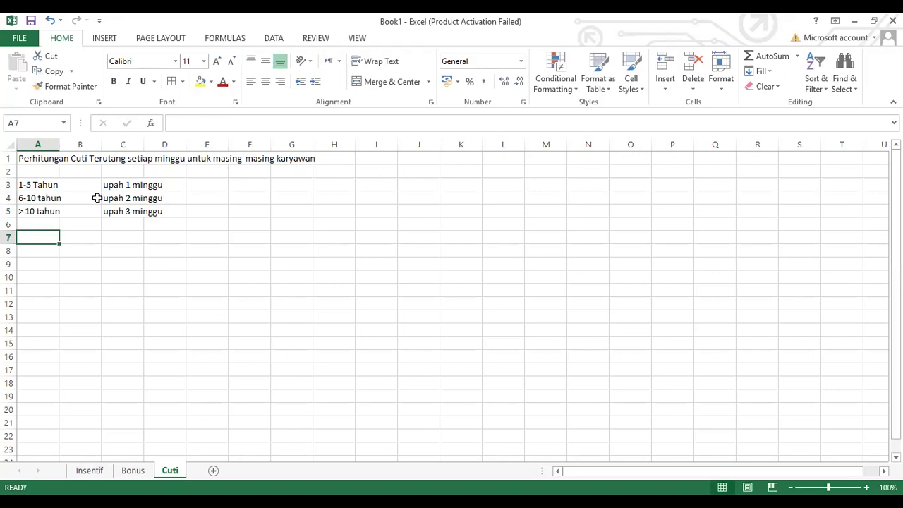
type("Karyawan")
key("Return")
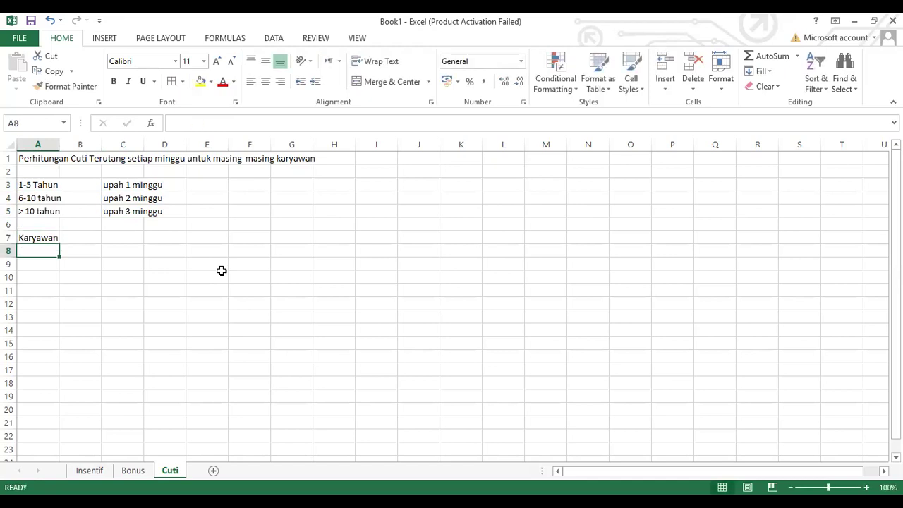
Step: Enter the names of the five employees in A8:A12 under the Karyawan header
type("Asmoko")
key("Return")
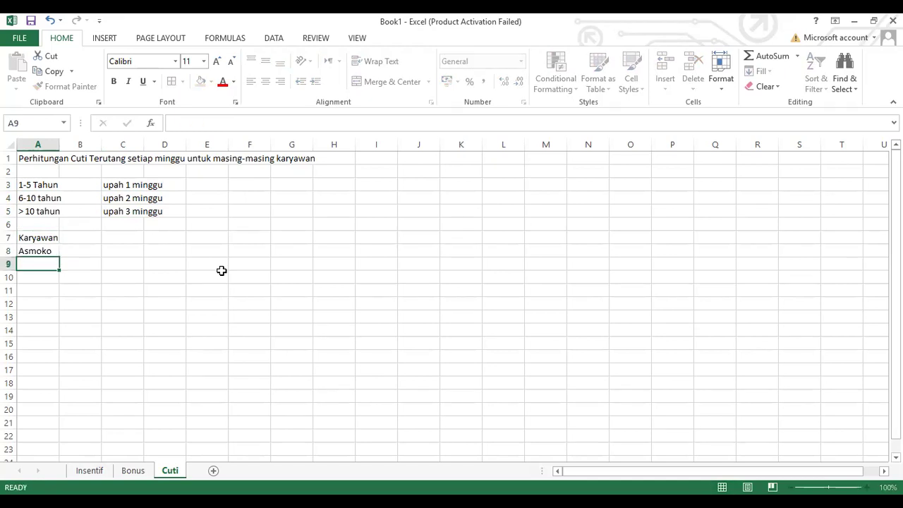
type("Cecep")
key("Return")
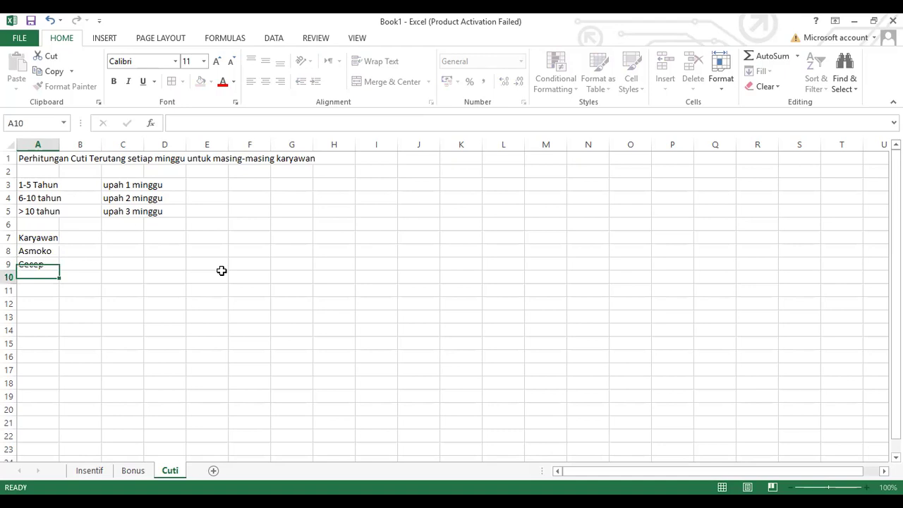
type("Les")
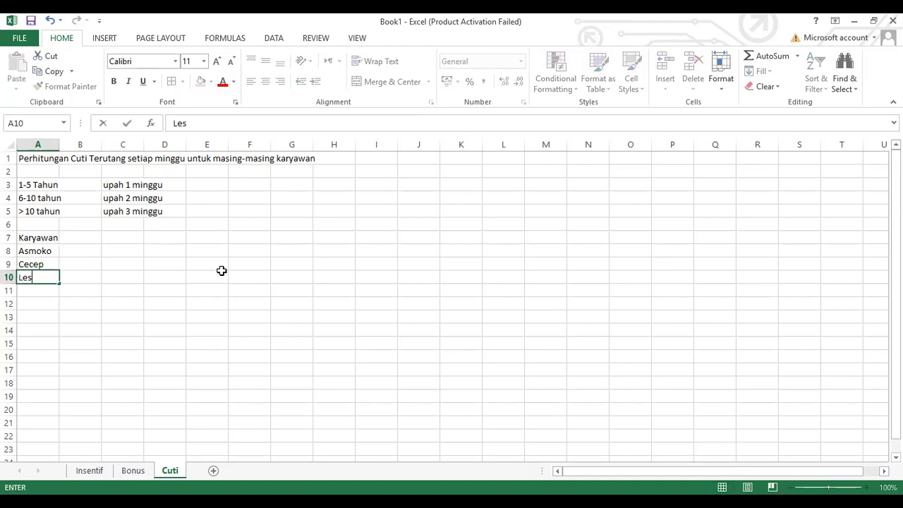
type("mana\\")
key("BackSpace")
key("Return")
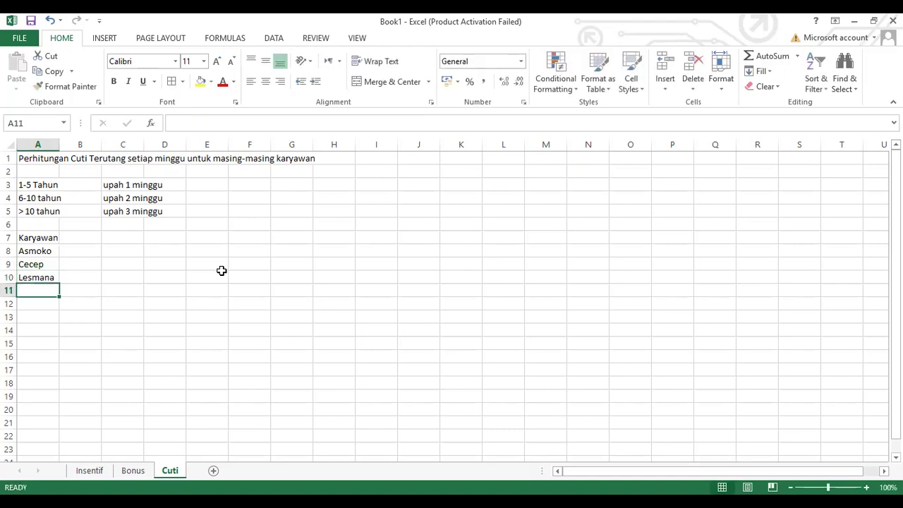
type("Ashari")
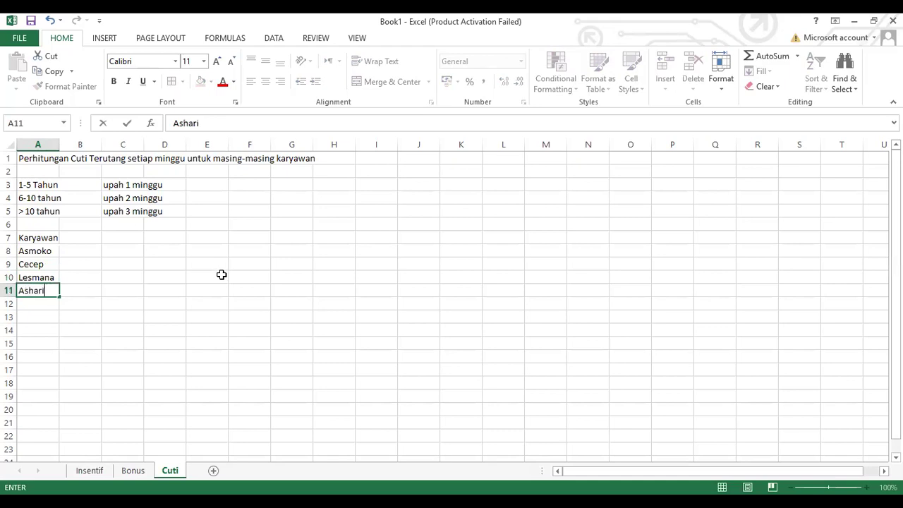
key("Return")
type("Ismanto")
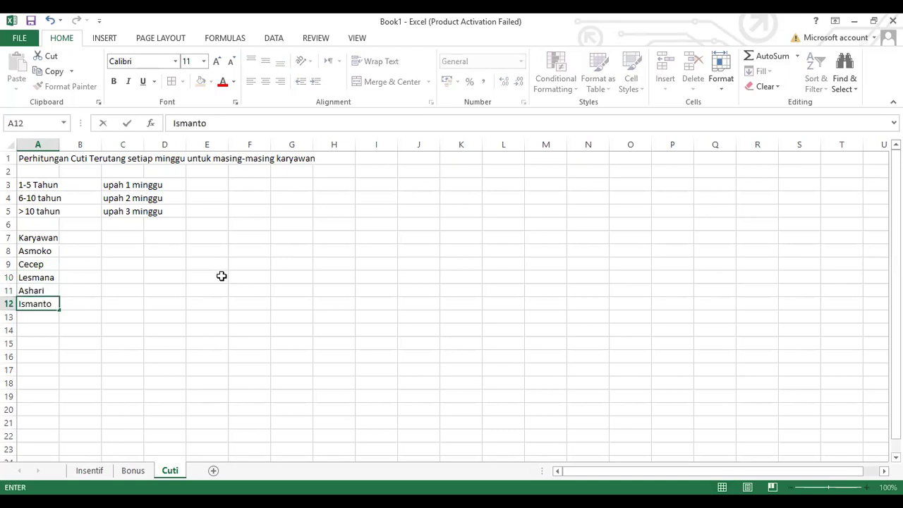
key("Return")
Step: Add the column header "Upah/minggu" in B7, beside the Karyawan header
key("Up")
key("Up")
key("Up")
key("Up")
key("Up")
key("Up")
key("Right")
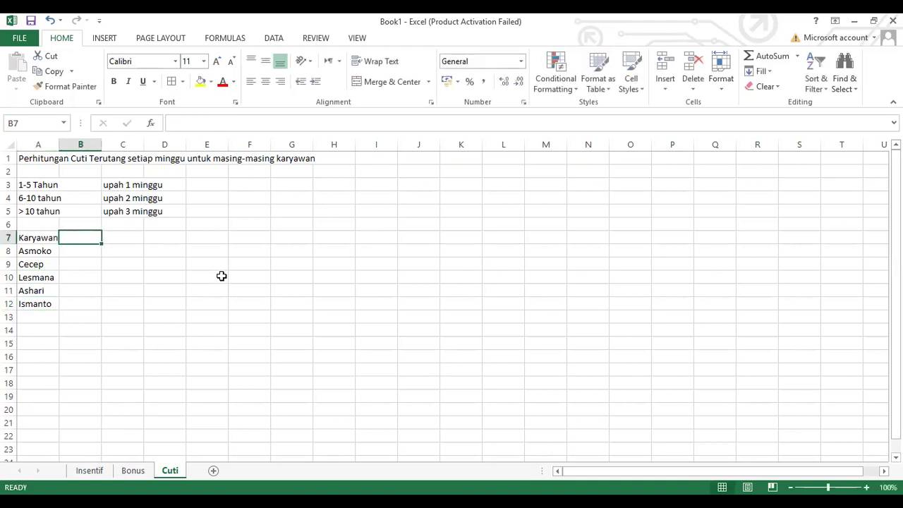
type("Upah/")
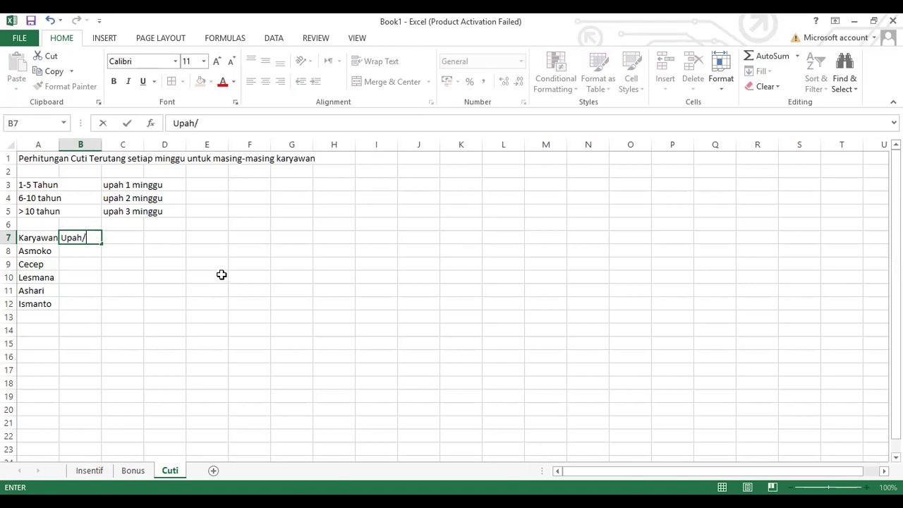
type("minggu")
key("Return")
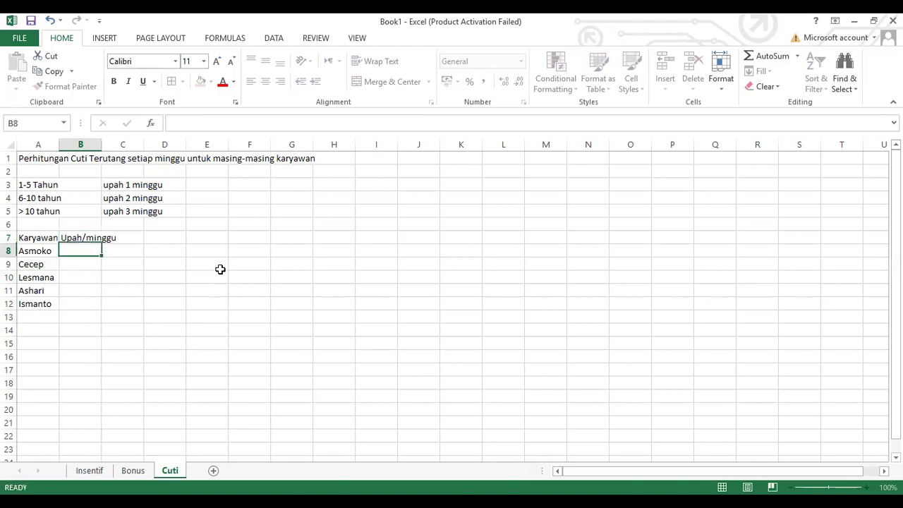
Step: Enter the weekly wages 210000, 180000, 300000, 270000 and 392000 in B8:B12
type("210000")
key("Return")
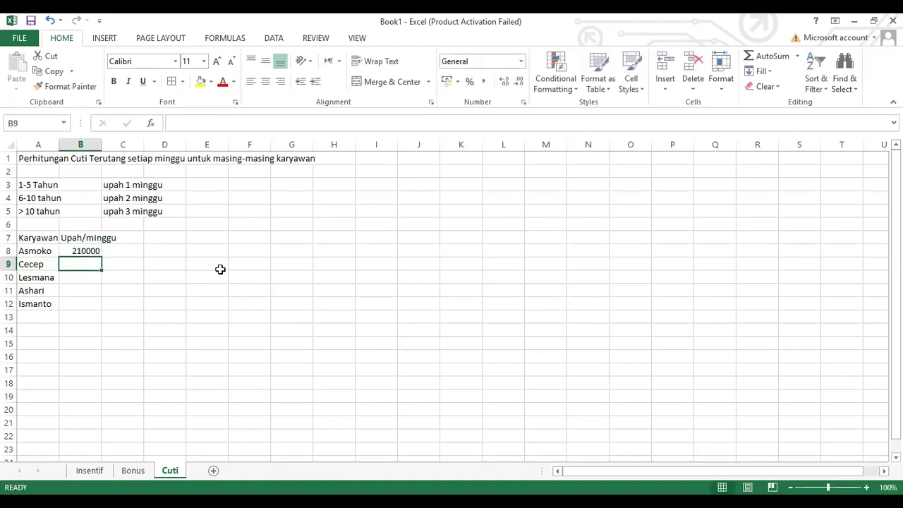
type("180")
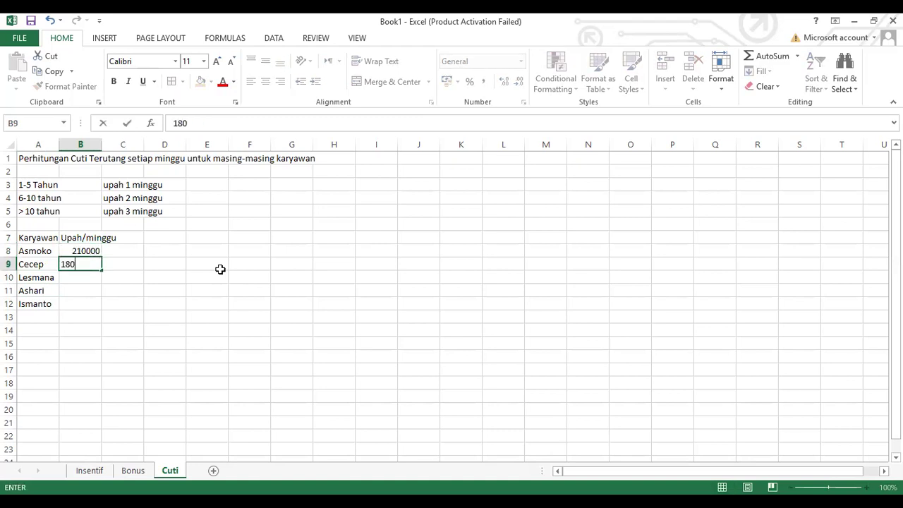
type("000")
key("Return")
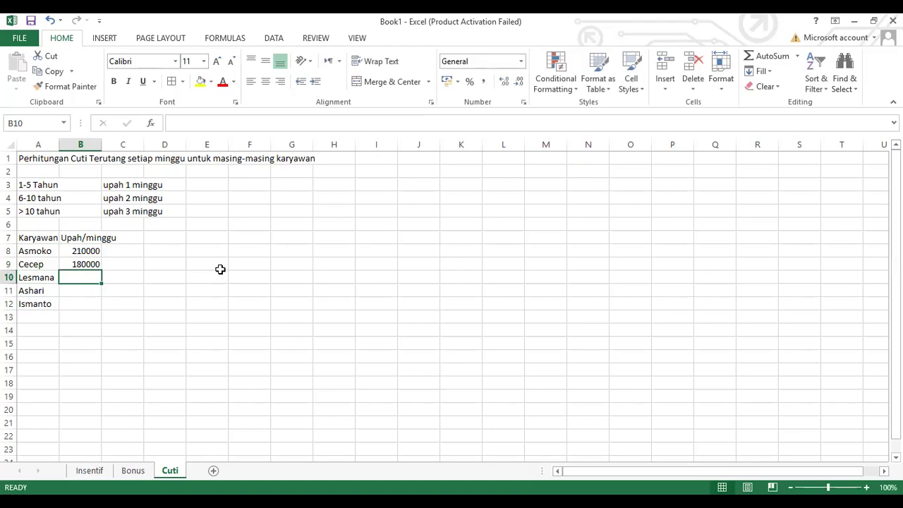
type("30000")
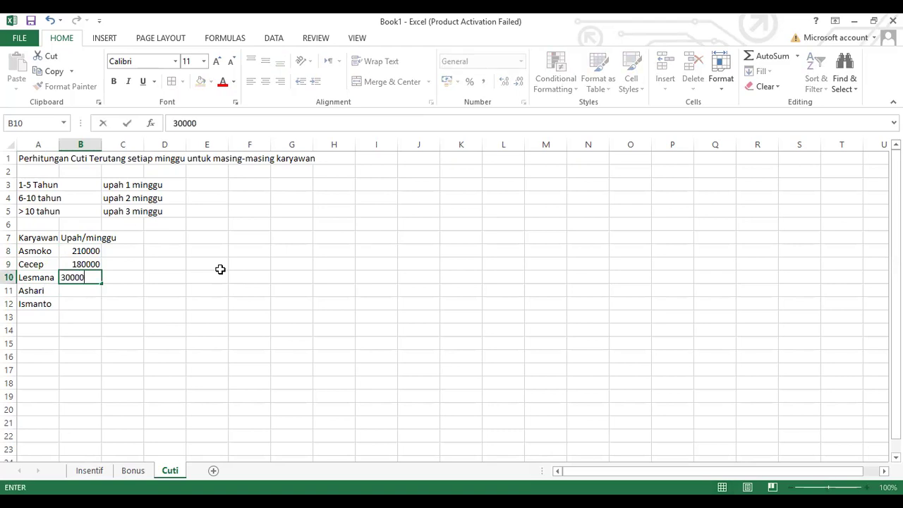
type("0")
key("Return")
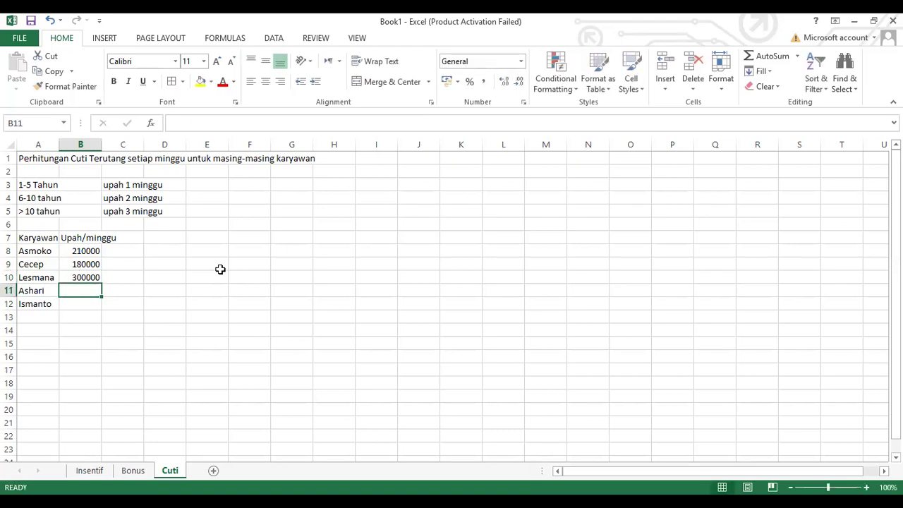
type("2")
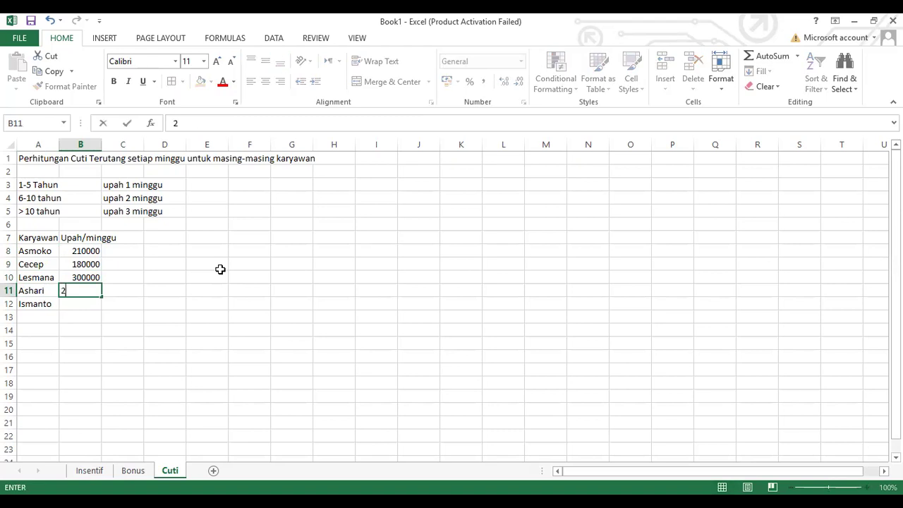
type("70000")
key("Return")
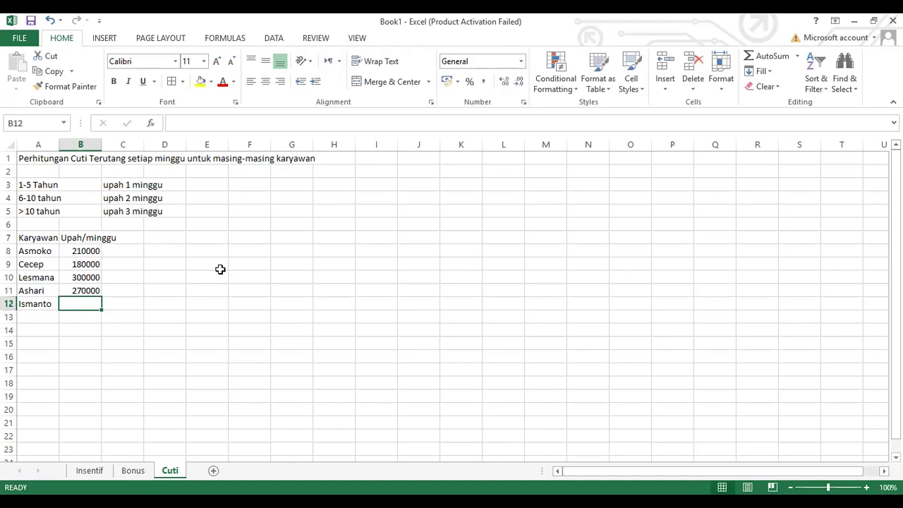
type("392000")
key("Return")
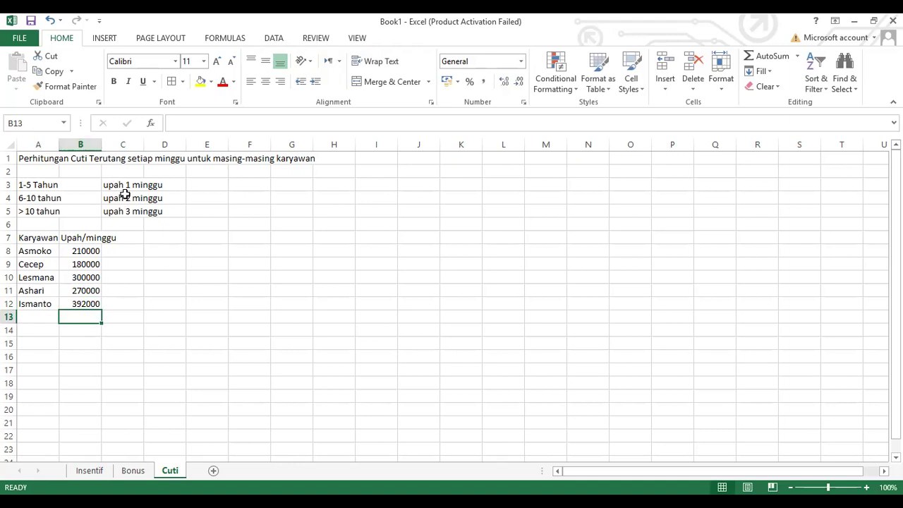
Step: Add the column header "masa kerja" in C7
left_click(129, 238)
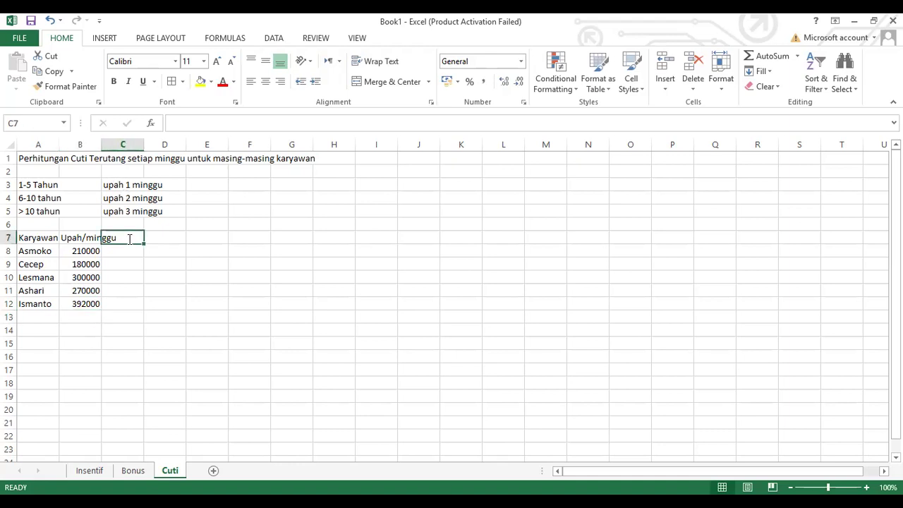
type("masa")
type(" jer")
key("BackSpace")
key("BackSpace")
key("BackSpace")
type("kerja")
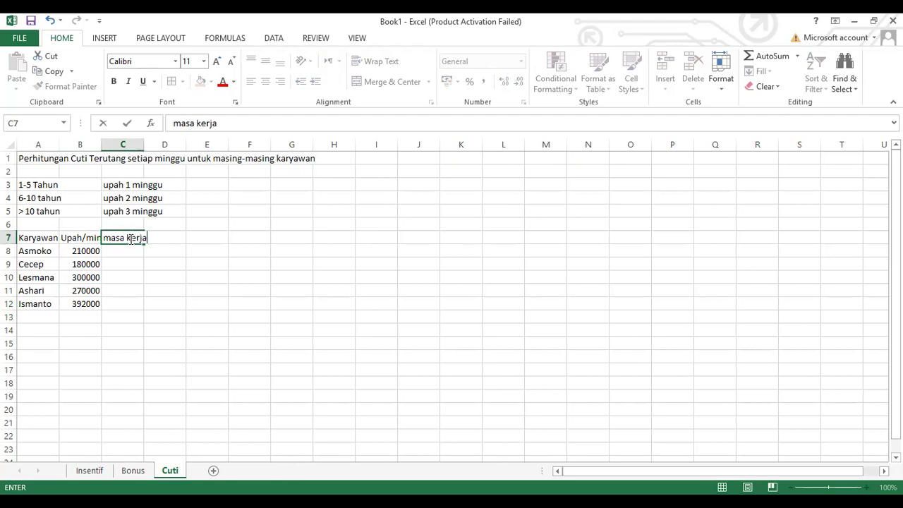
key("Return")
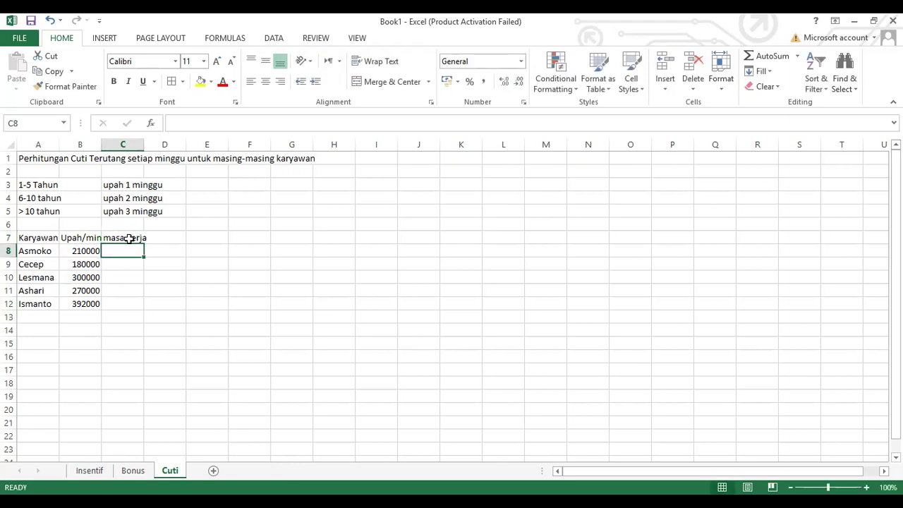
Step: Enter the first two service periods as text, "6 tahun" in C8 and "1,5 tahun" in C9
type("6 ta")
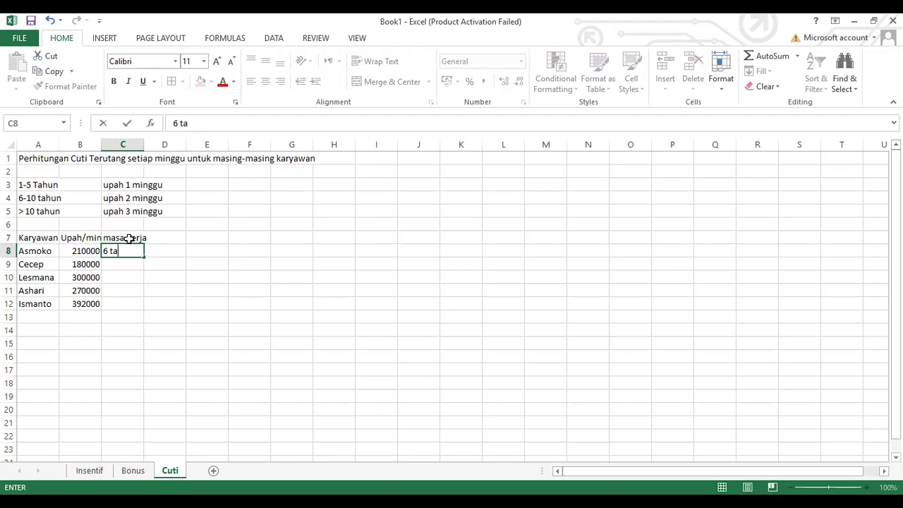
type("hun")
key("Return")
type("1,5 tahun")
key("Return")
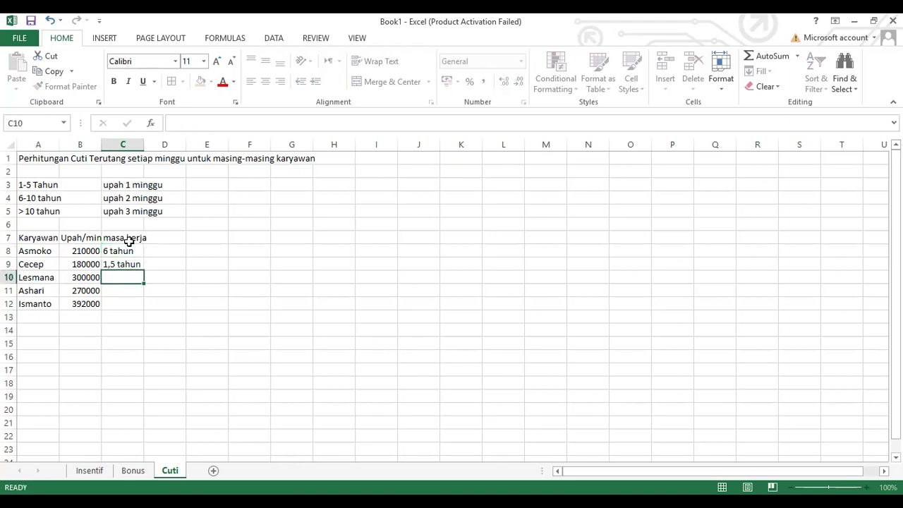
Step: Enter the third employee's service period in C10 as the plain number 7, without the unit
type("7 tahn")
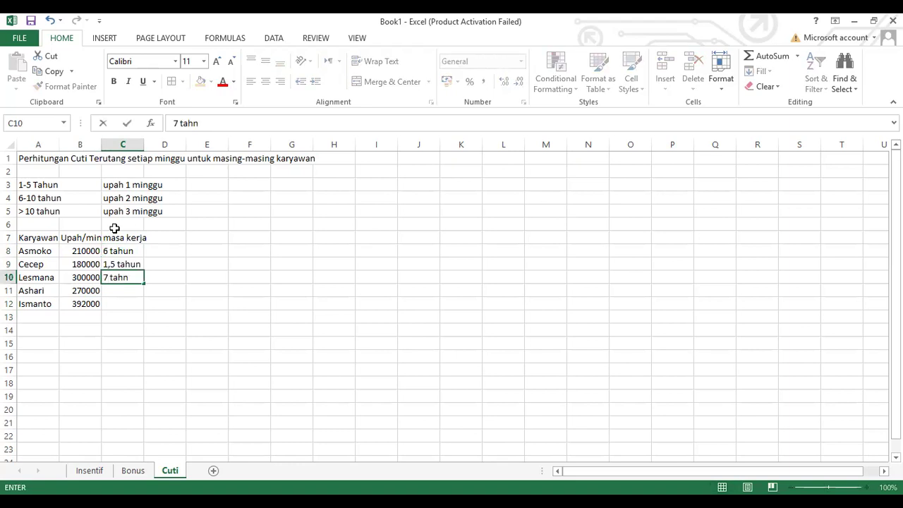
key("BackSpace")
key("BackSpace")
key("BackSpace")
key("BackSpace")
key("BackSpace")
key("Return")
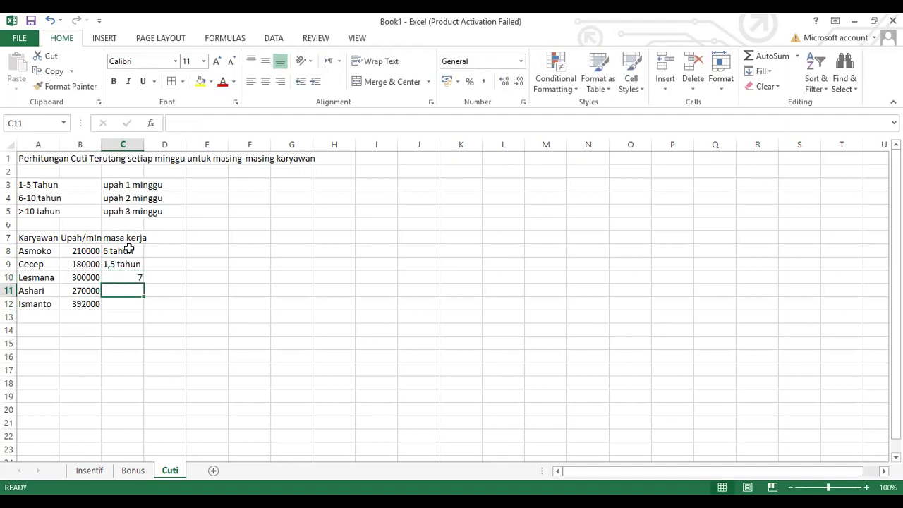
Step: Enter the remaining service periods as plain numbers: 6 in C8, 1,5 in C9, 5,75 in C11 and 12 in C12
left_click(131, 251)
type("6")
key("Return")
type("1,5")
key("Return")
key("Return")
type("5,75")
key("Return")
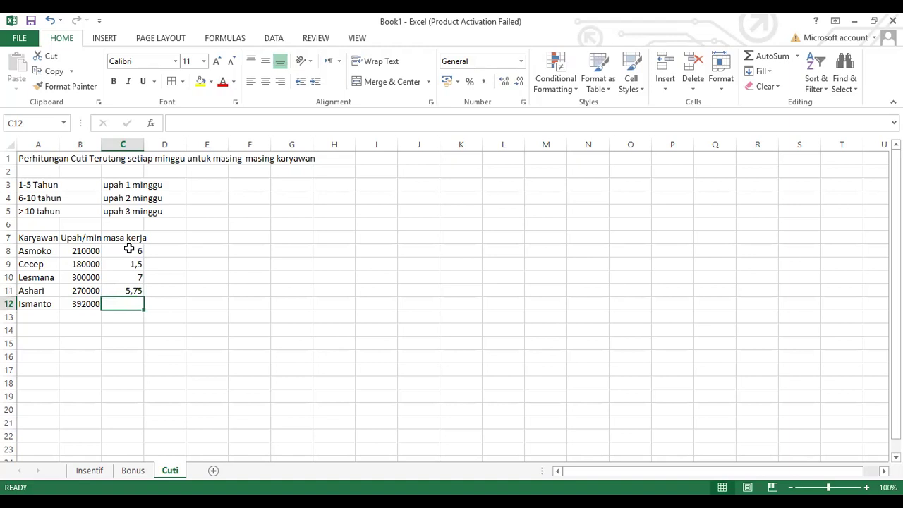
type("12")
key("Return")
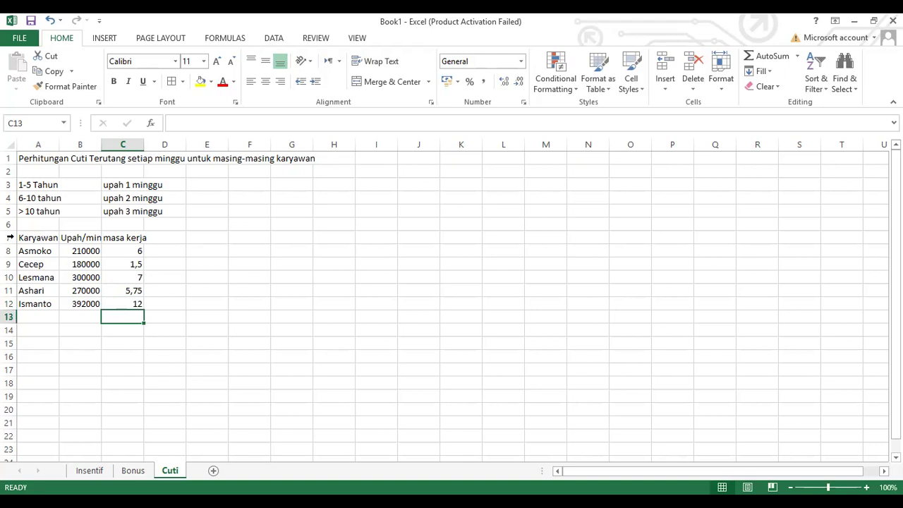
Step: Make the table's header row 7 bold
left_click(10, 238)
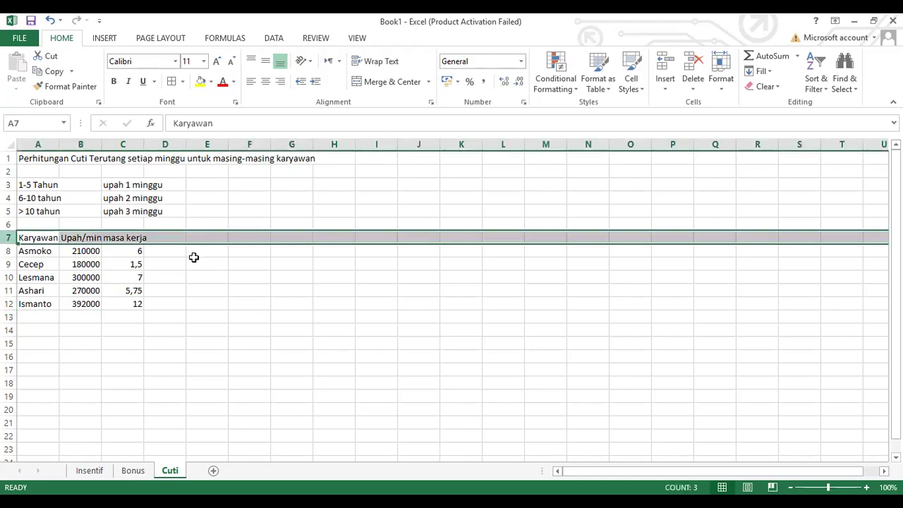
key("ctrl+b")
left_click(206, 263)
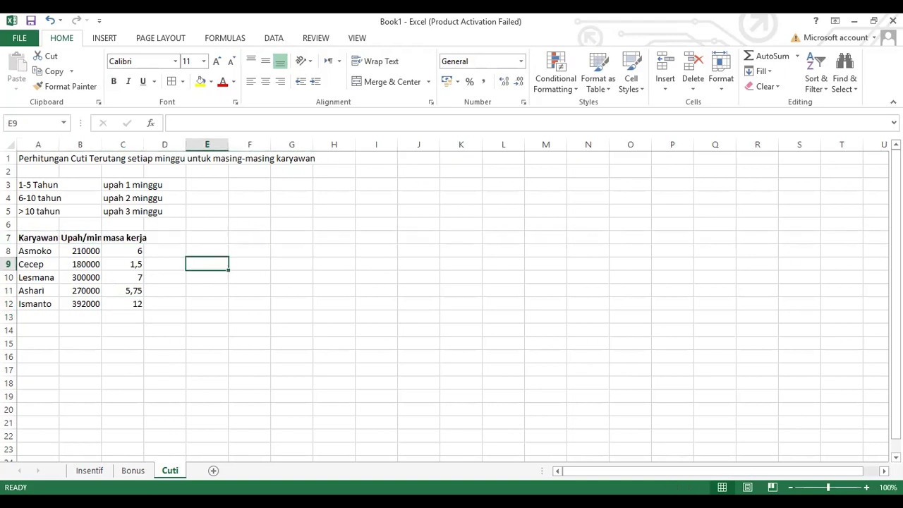
Step: Apply the comma-style number format to all cells of the Cuti sheet
left_click(865, 486)
double_click(865, 486)
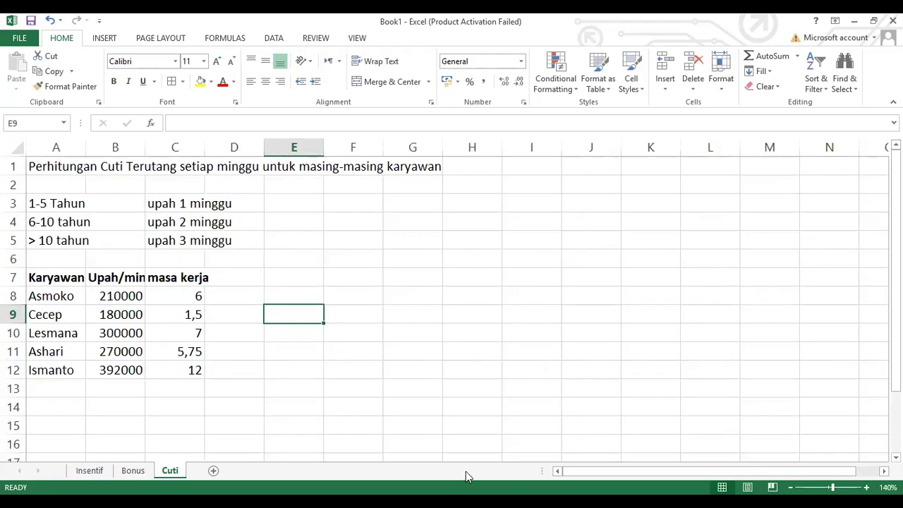
key("ctrl+a")
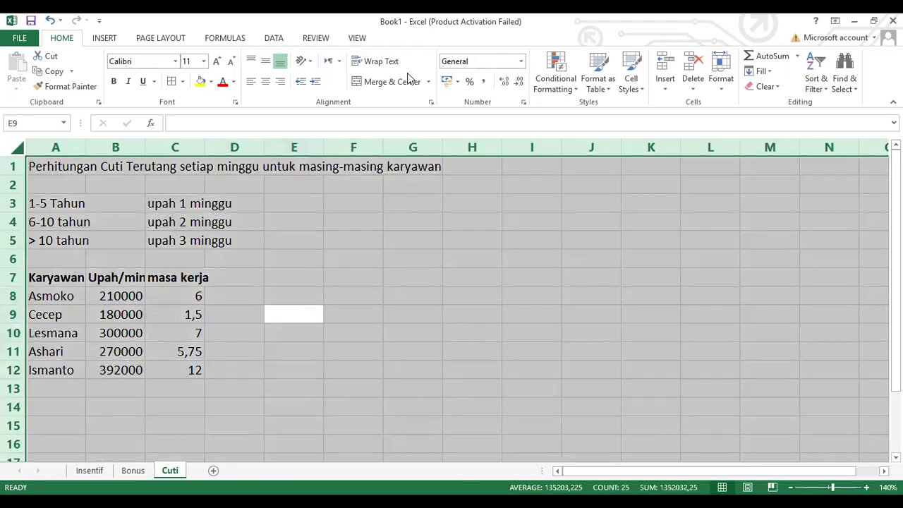
left_click(484, 83)
left_click(514, 334)
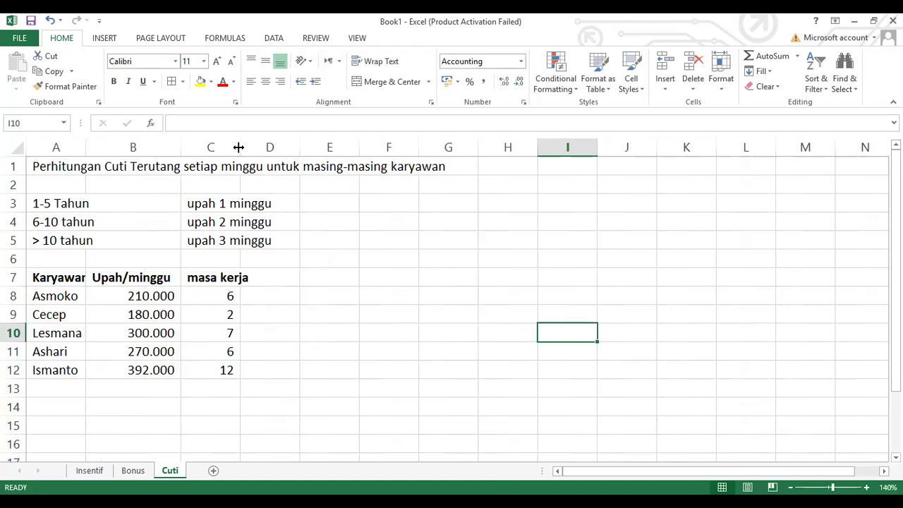
Step: Change the C7 header to "Masa Kerja" and widen columns A and C to fit their contents
double_click(238, 146)
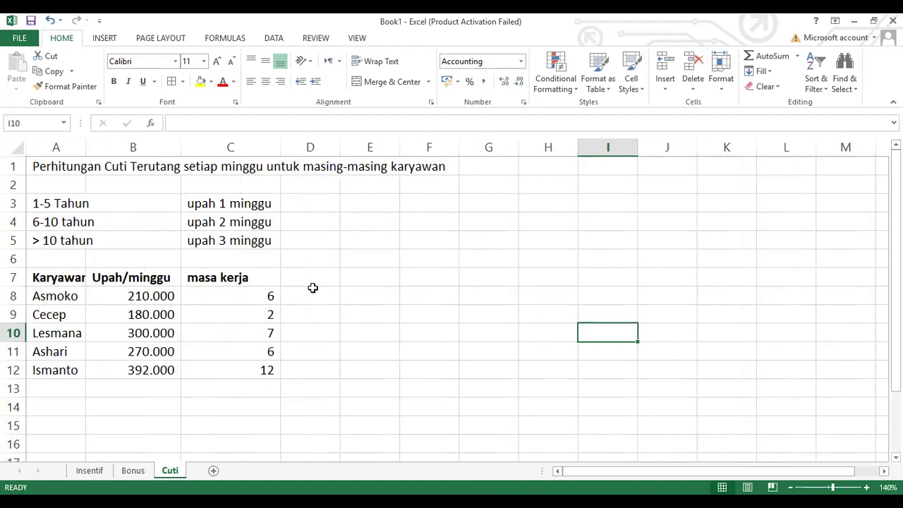
left_click(248, 277)
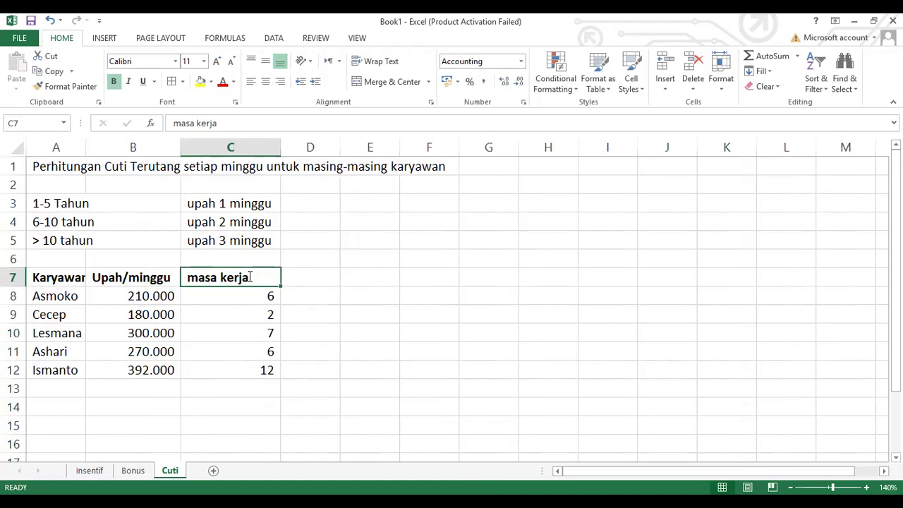
type("Masa Kerja")
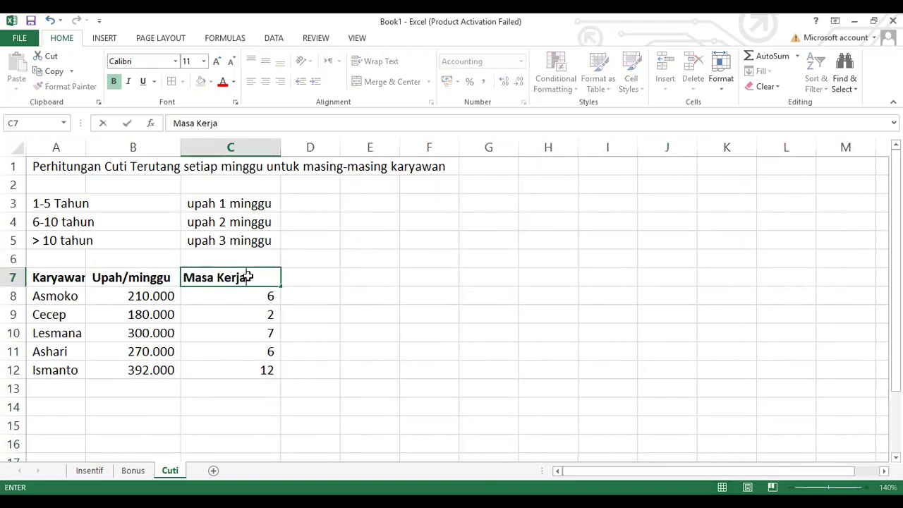
key("Return")
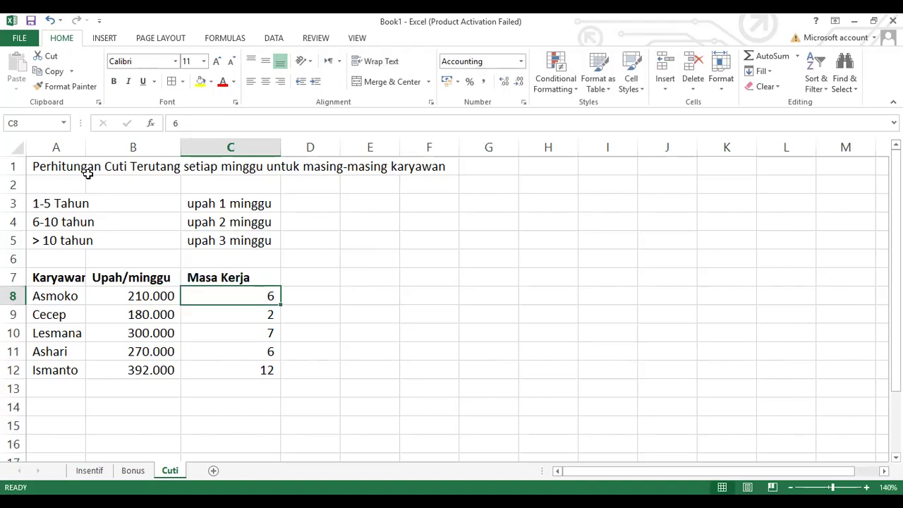
left_click_drag(84, 146, 99, 148)
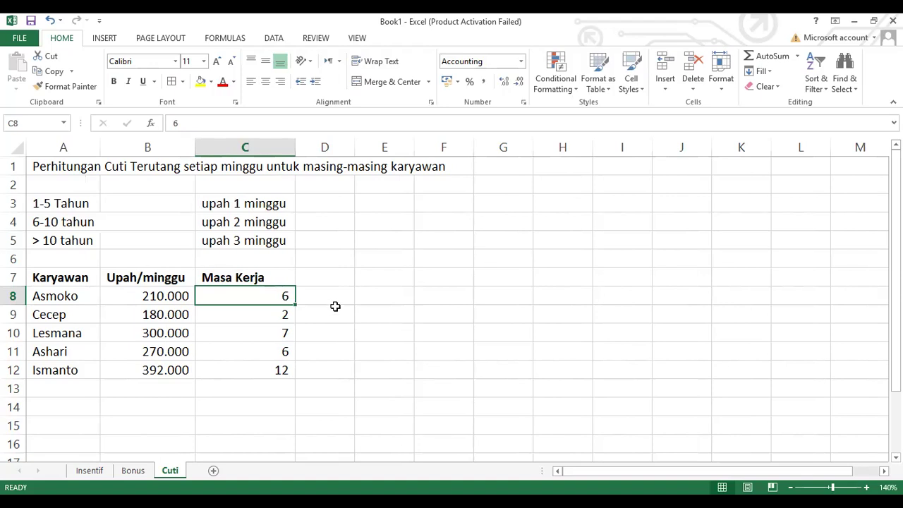
Step: Add the column header "Cuti" in D7
left_click(335, 279)
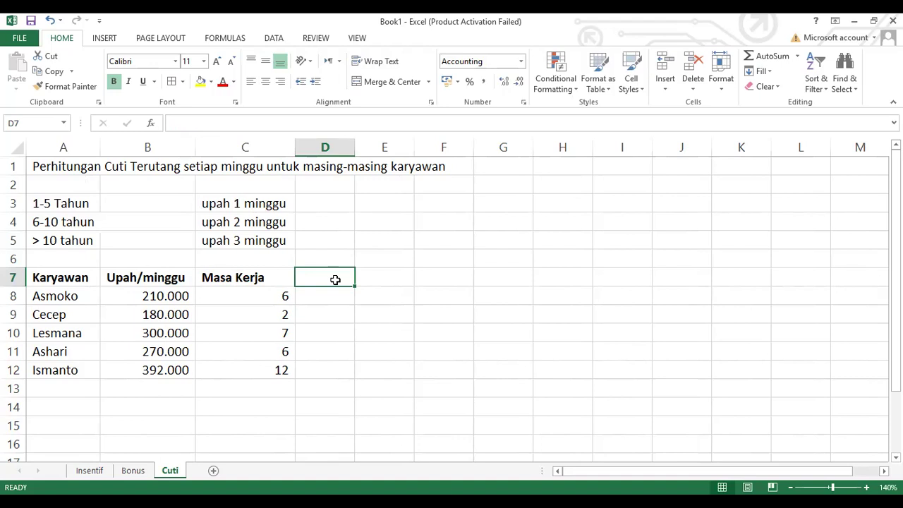
type("Cuti")
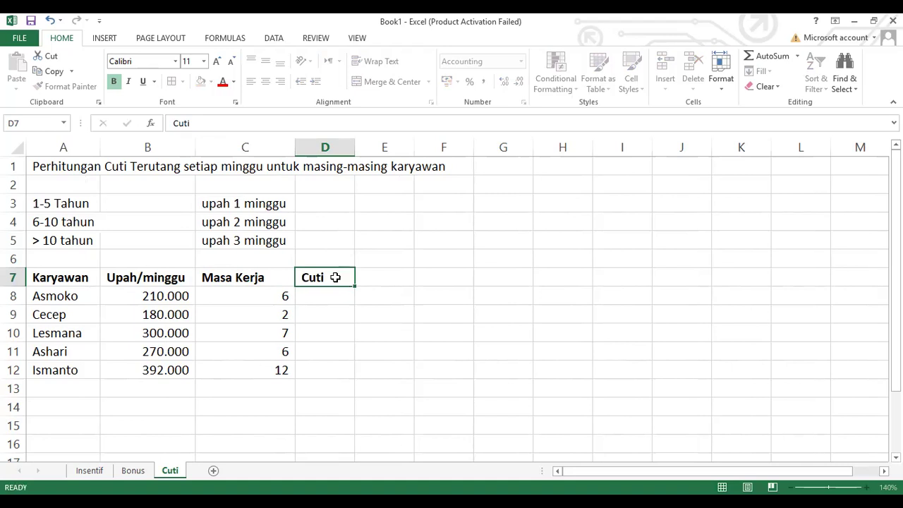
key("Return")
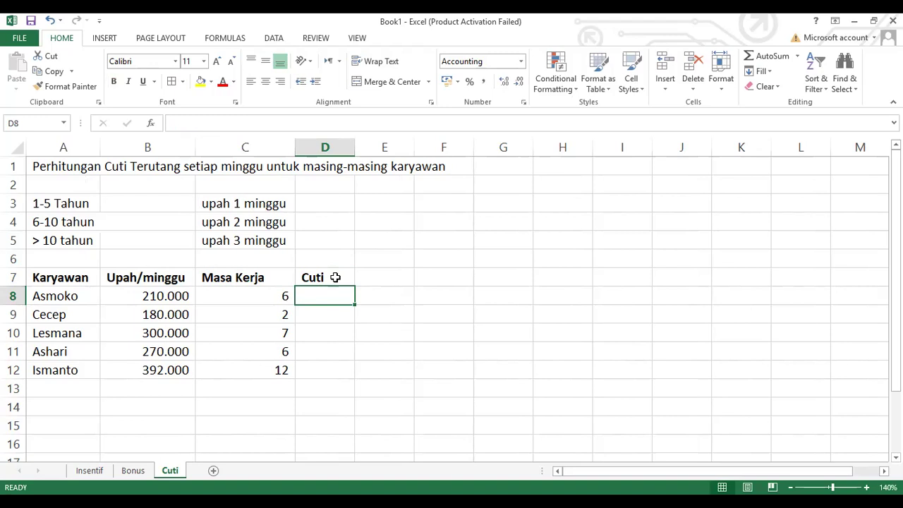
Step: Enter the leave weeks 2, 1, 2, 2 and 3 in cells D8 to D12 of the Cuti column
type("2")
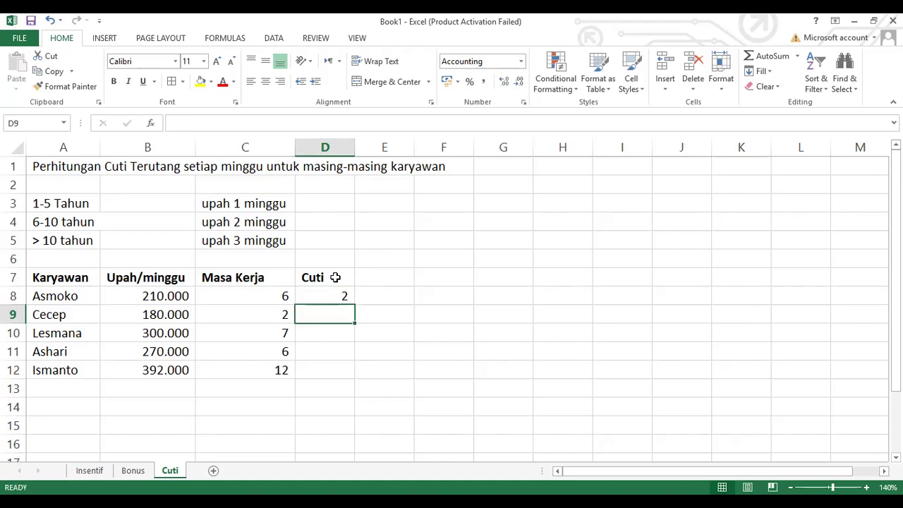
type("1")
key("Return")
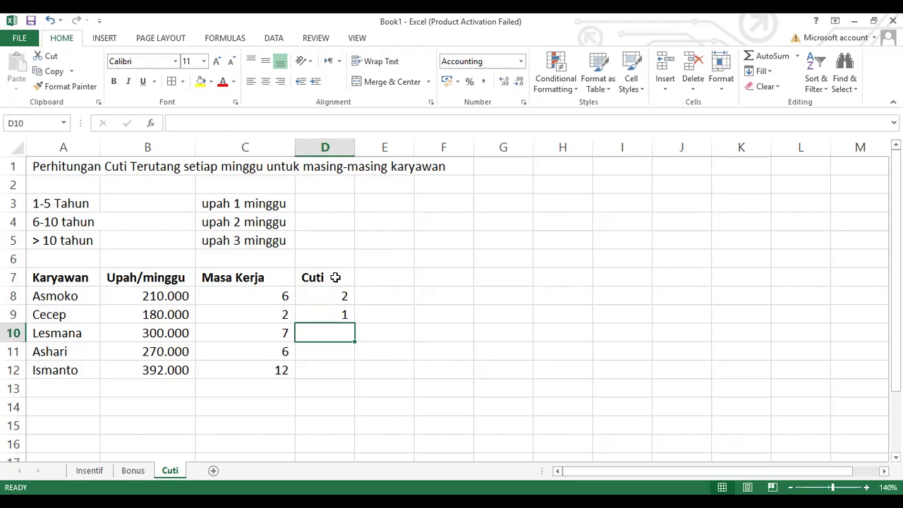
type("2")
key("Return")
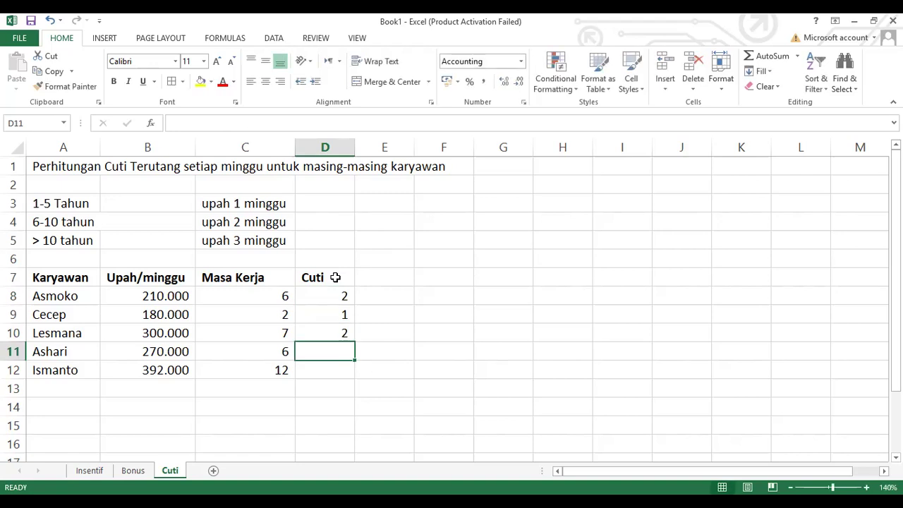
type("2")
key("Return")
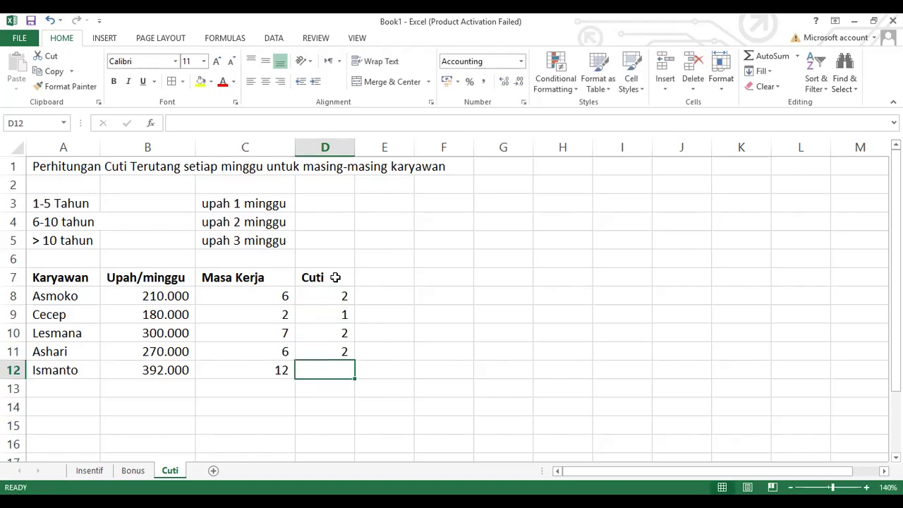
type("3")
key("Return")
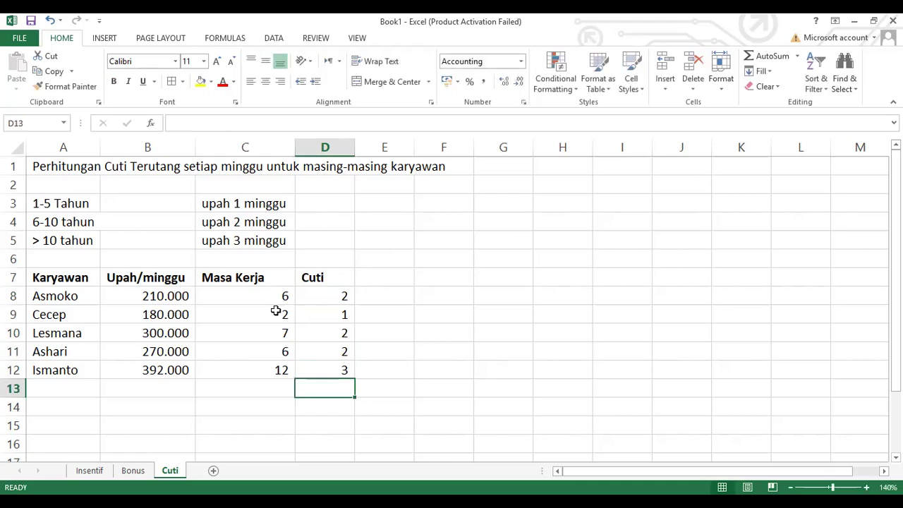
Step: Show the service years in C9 and C11 with one decimal place, keeping C9 at 1,5
left_click(276, 311)
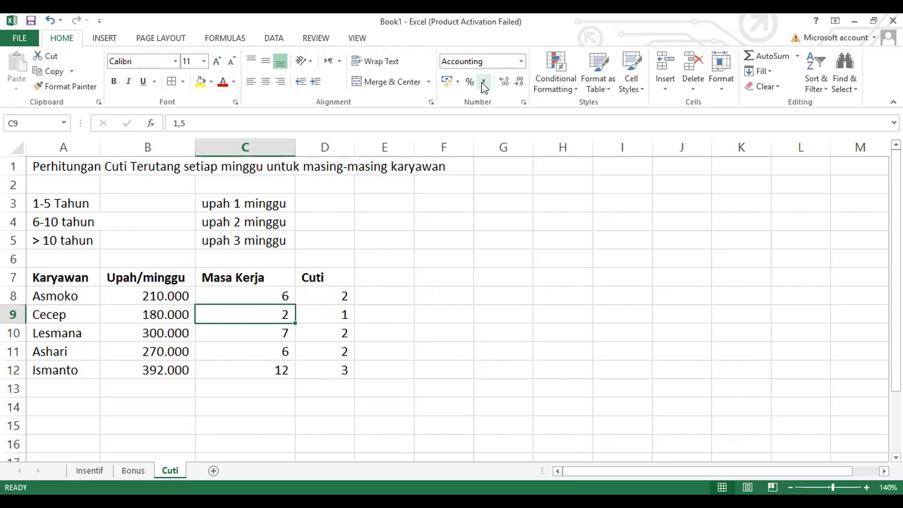
type("1,5")
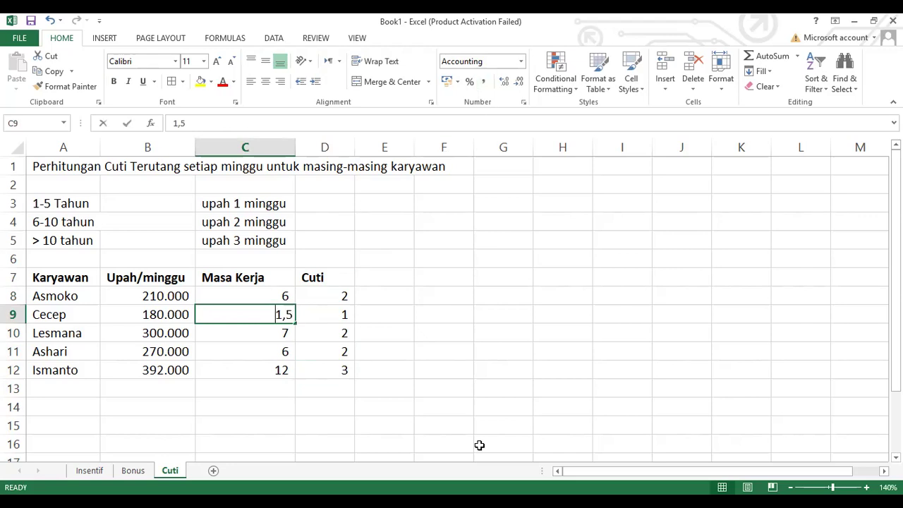
key("Return")
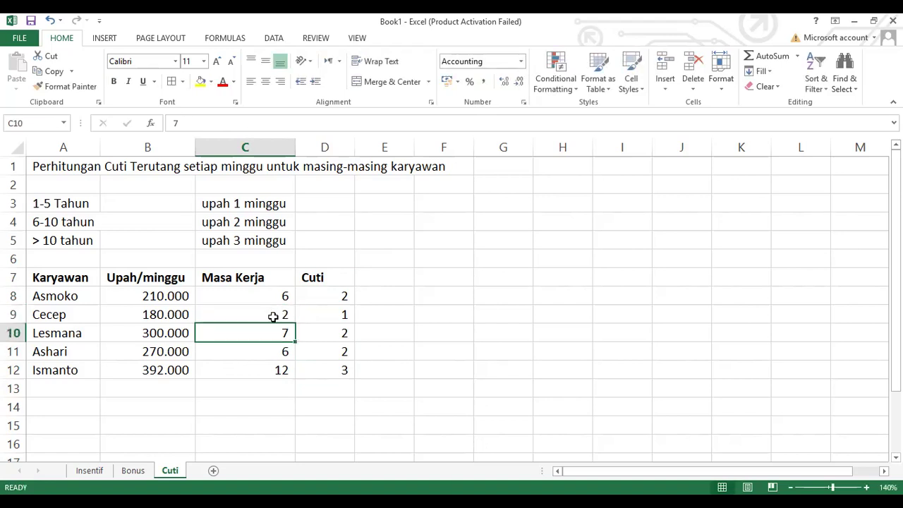
left_click(273, 317)
left_click(278, 352)
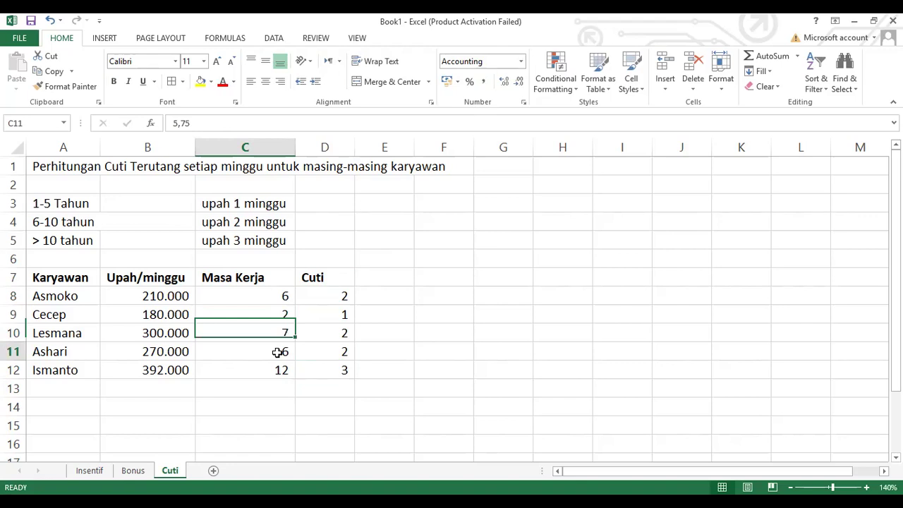
left_click(284, 316)
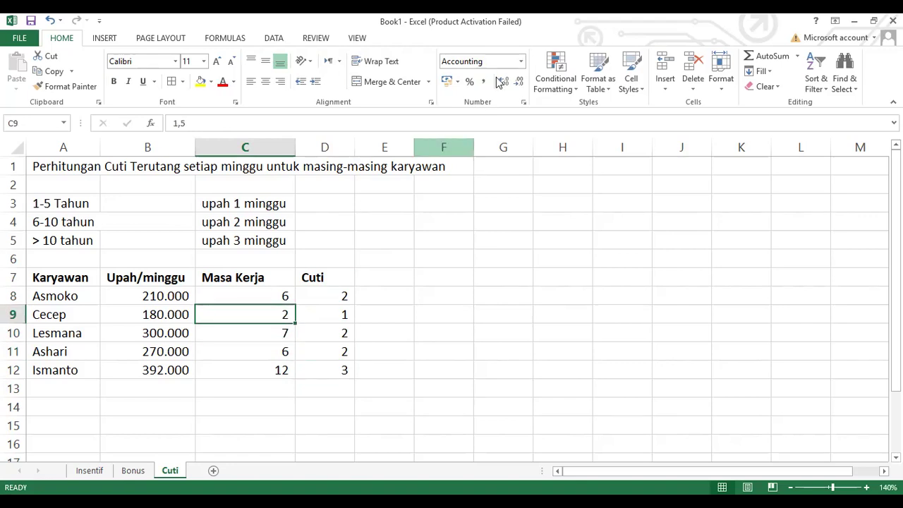
left_click(505, 83)
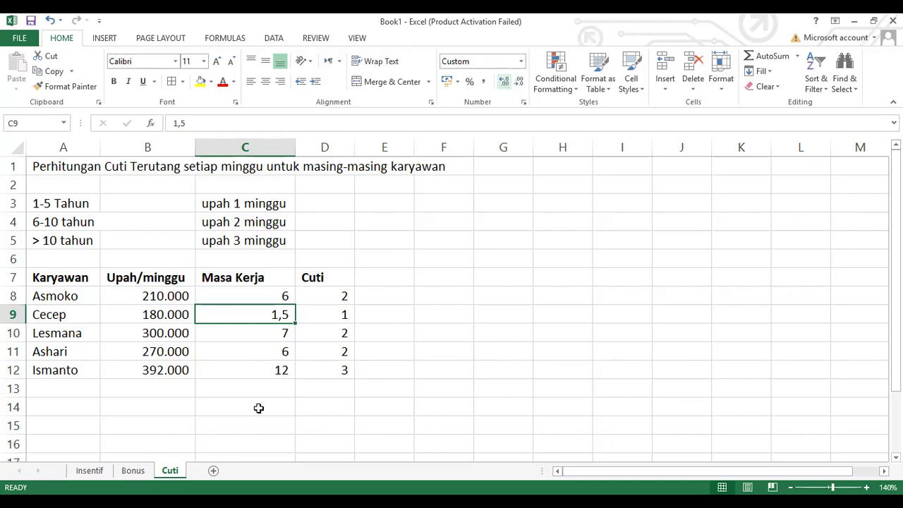
key("Down")
key("Down")
left_click(505, 83)
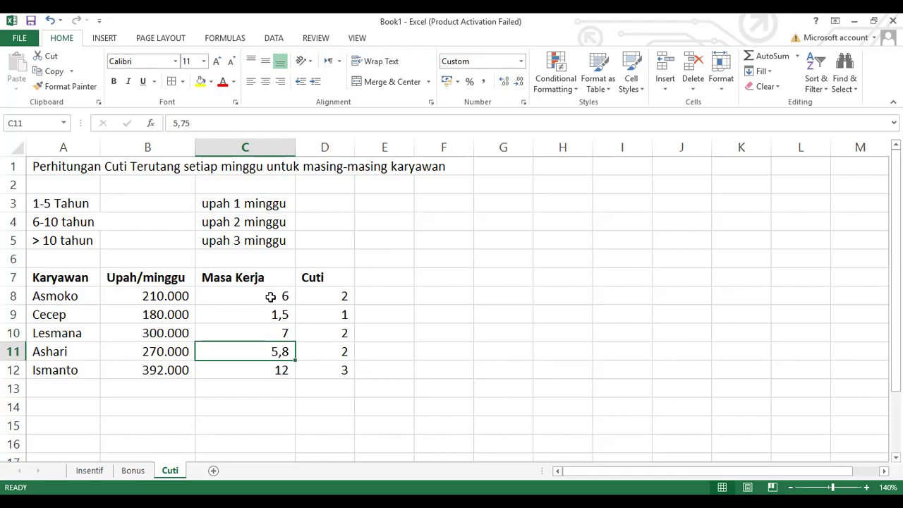
Step: Extend the C7 header to "Masa Kerja (Tahun)" and widen column C so the full header fits
key("Right")
key("Right")
key("Right")
left_click(216, 276)
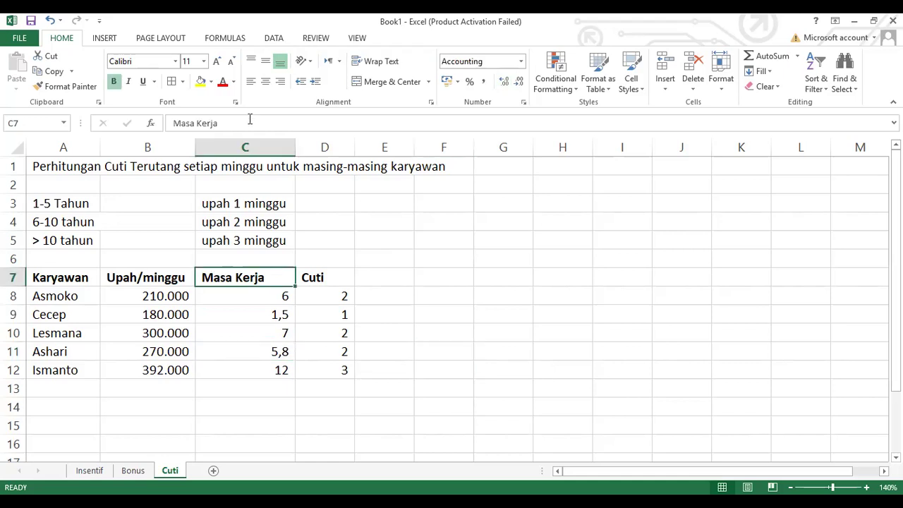
left_click(249, 121)
type("(Tahun")
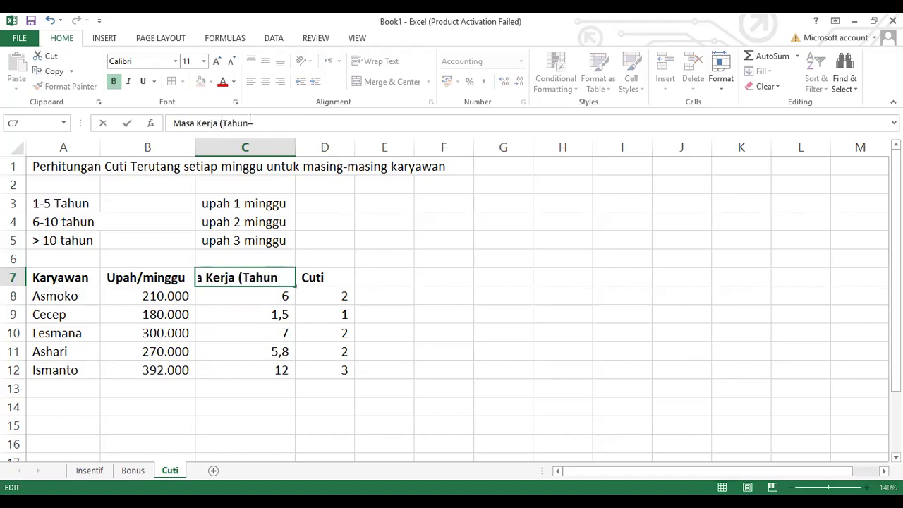
key("Return")
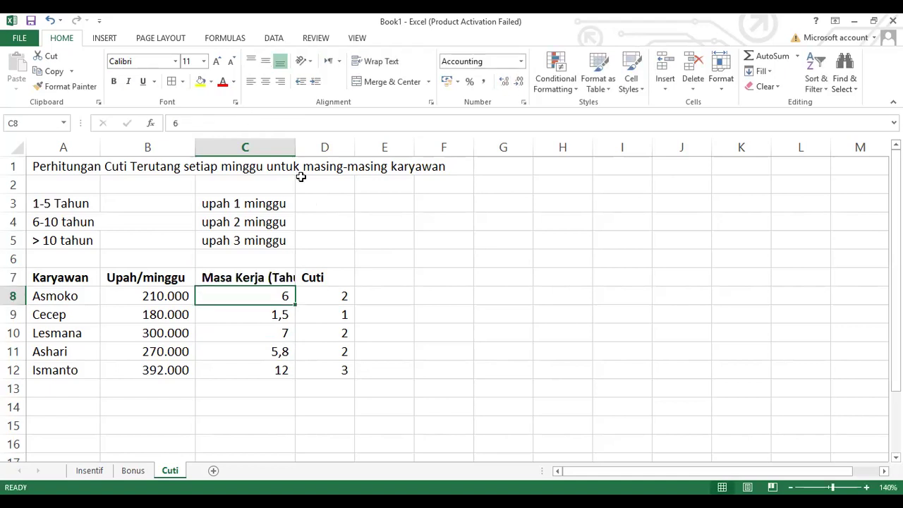
left_click_drag(298, 147, 302, 148)
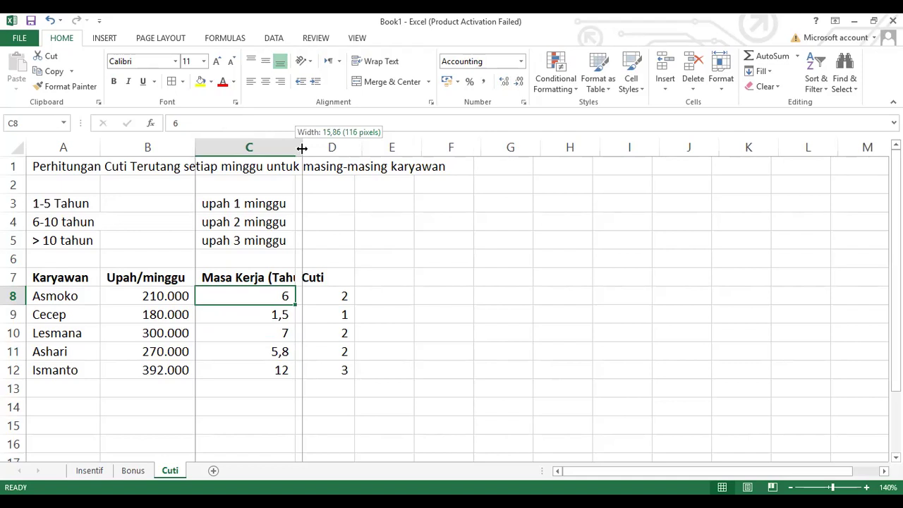
left_click_drag(301, 148, 316, 148)
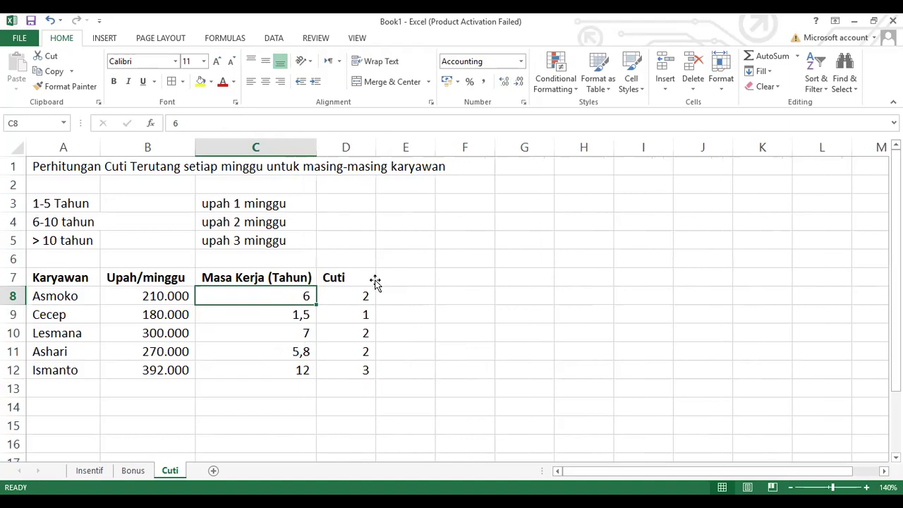
Step: Fit column D's width to its contents and add the column header "Upah atas Cuti" in E7
left_click(374, 280)
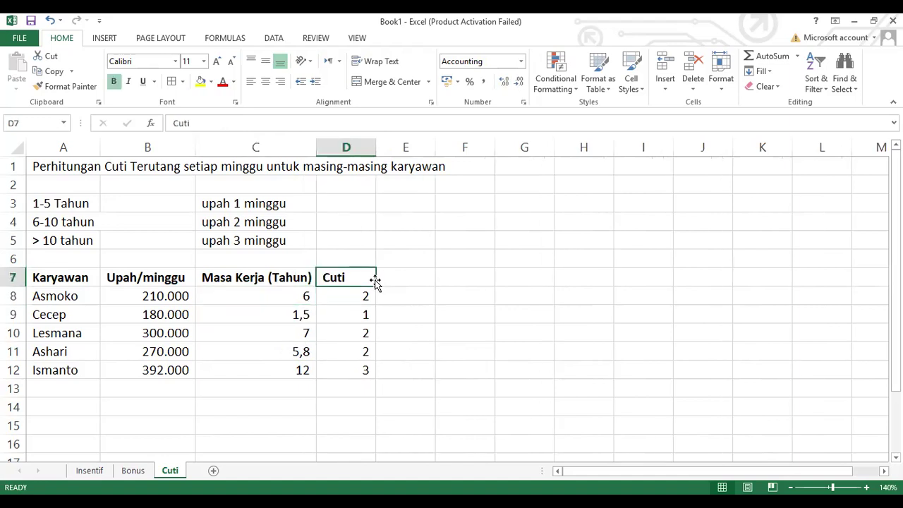
double_click(376, 146)
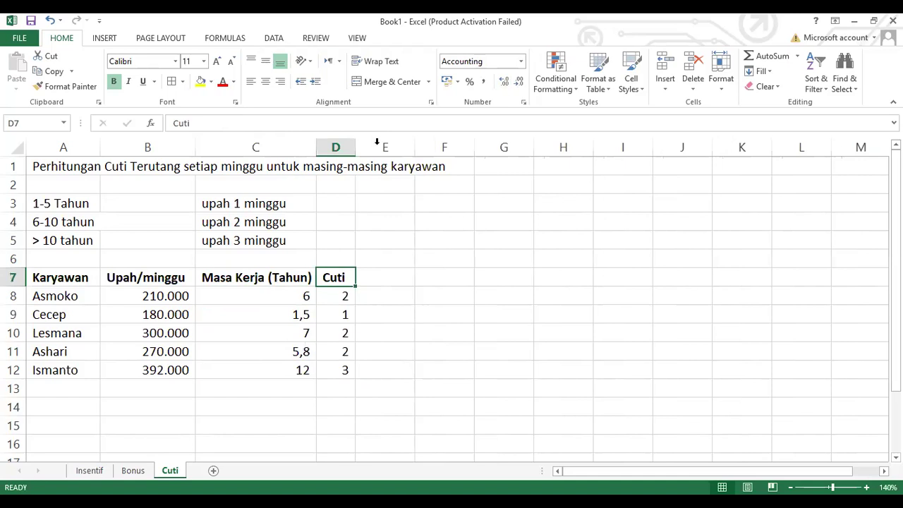
left_click(385, 280)
type("Upah")
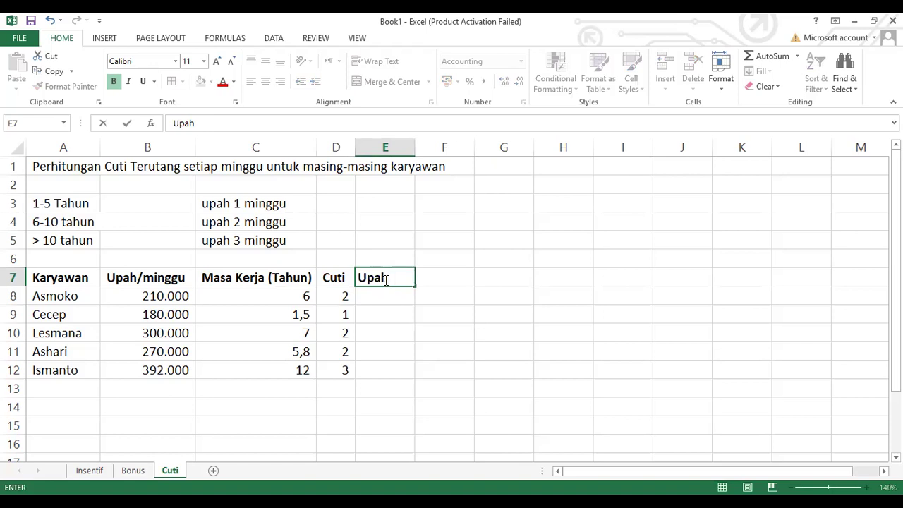
type(" atas Cuti")
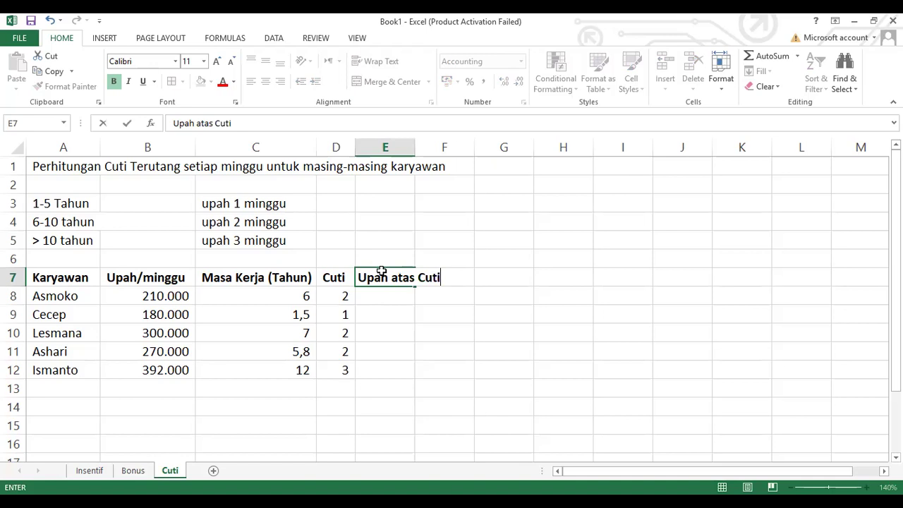
key("Return")
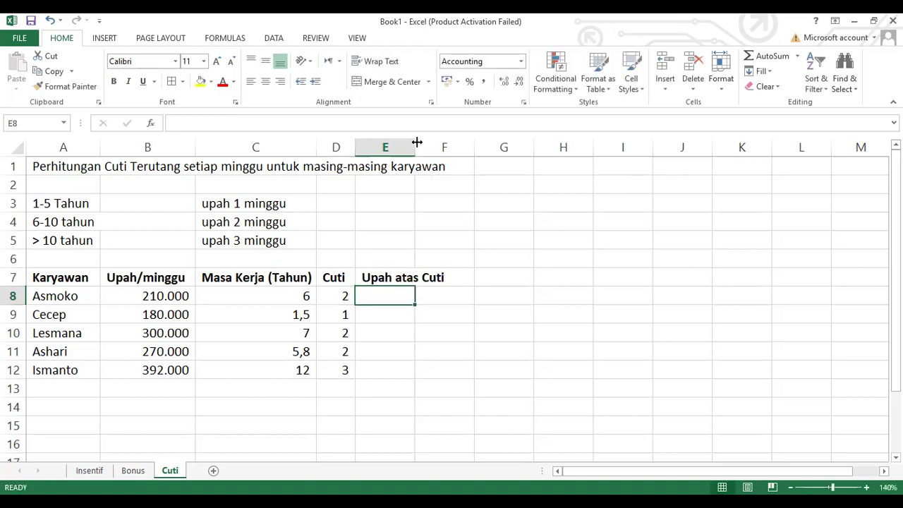
Step: Fit column E's width to its header and calculate the first employee's leave pay in E8 with =D8*B8
key("alt+h")
type("oi=")
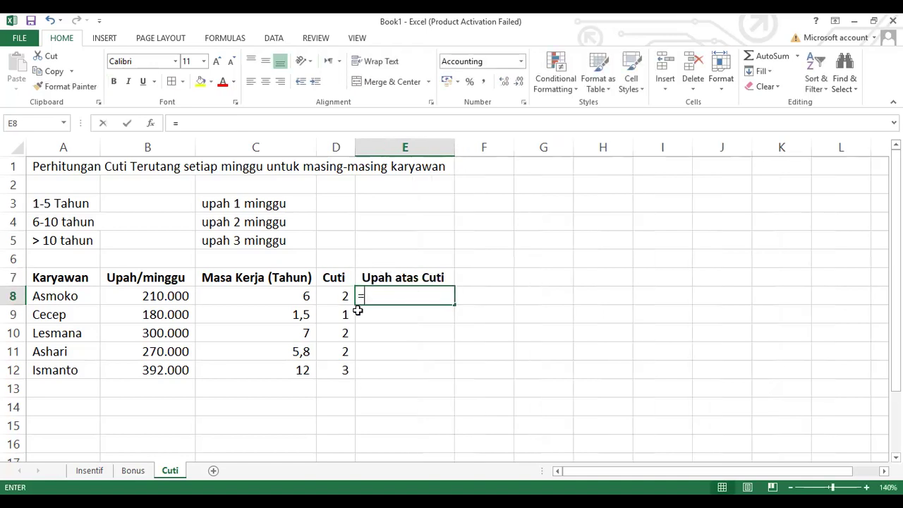
left_click(331, 296)
type("*")
left_click(162, 296)
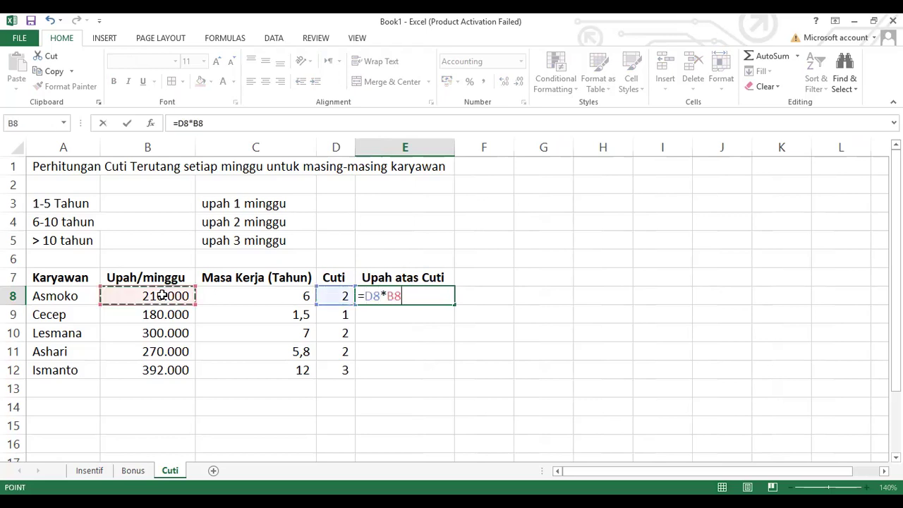
key("Return")
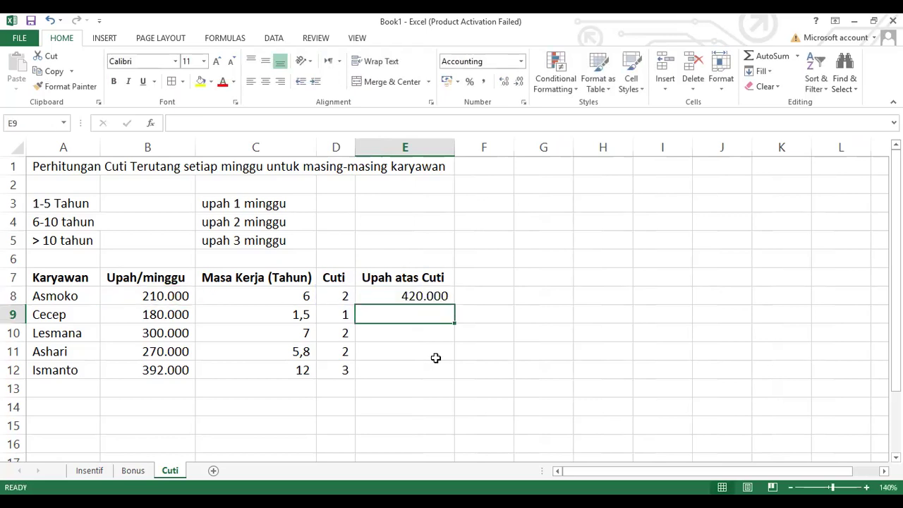
Step: Fill the E8 leave-pay formula down to E12 and check the copied formulas in E9 to E12
left_click(450, 302)
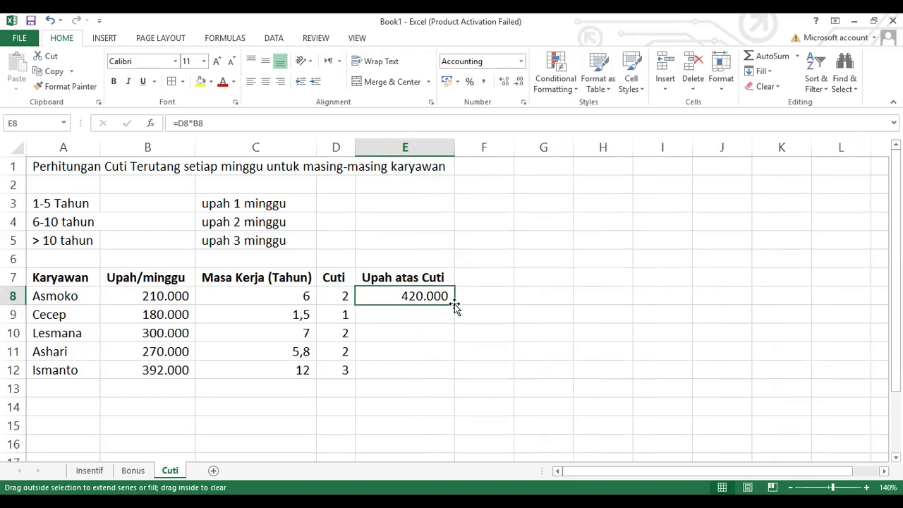
double_click(455, 305)
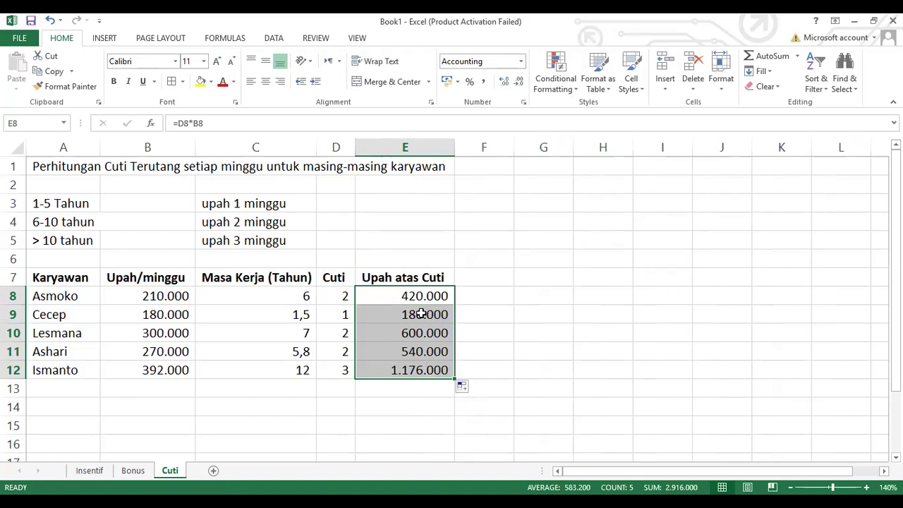
left_click(421, 314)
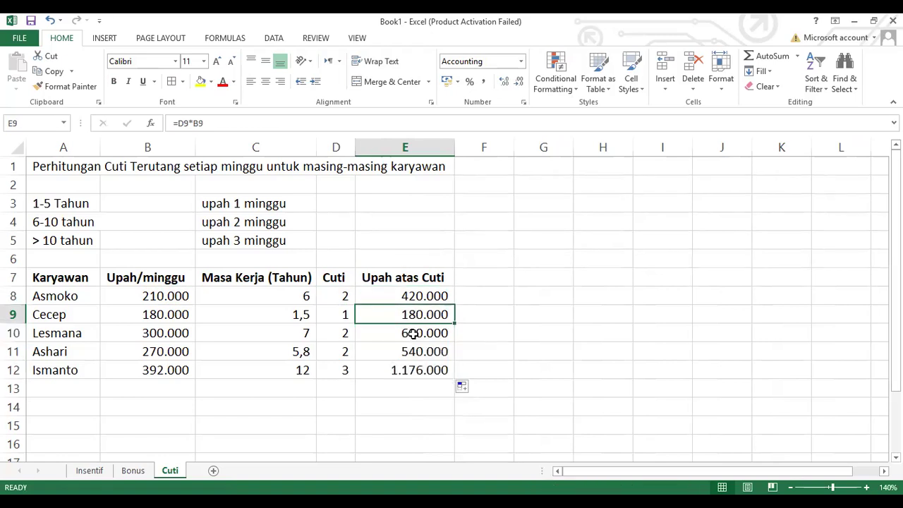
left_click(413, 336)
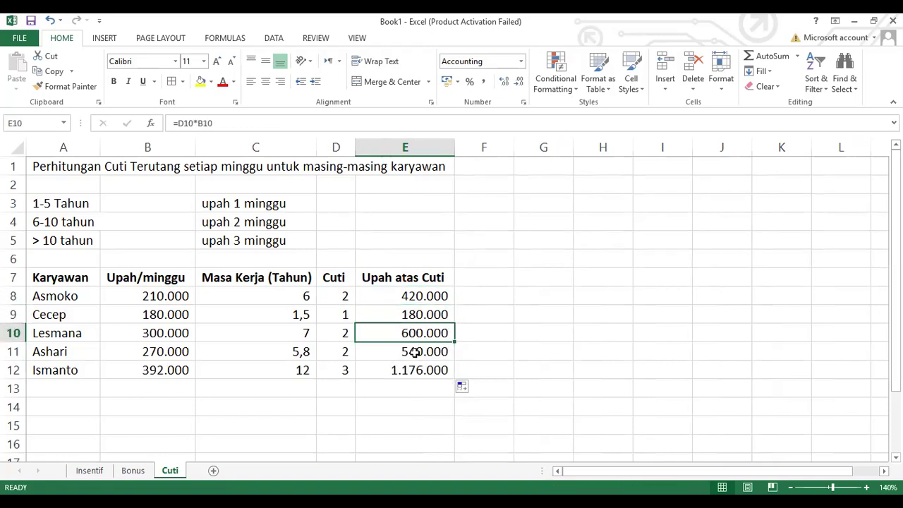
left_click(413, 359)
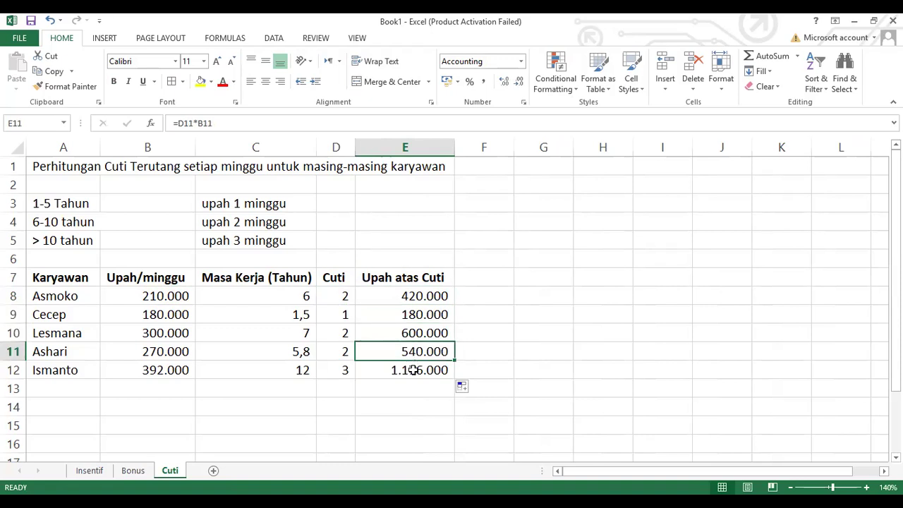
left_click(414, 370)
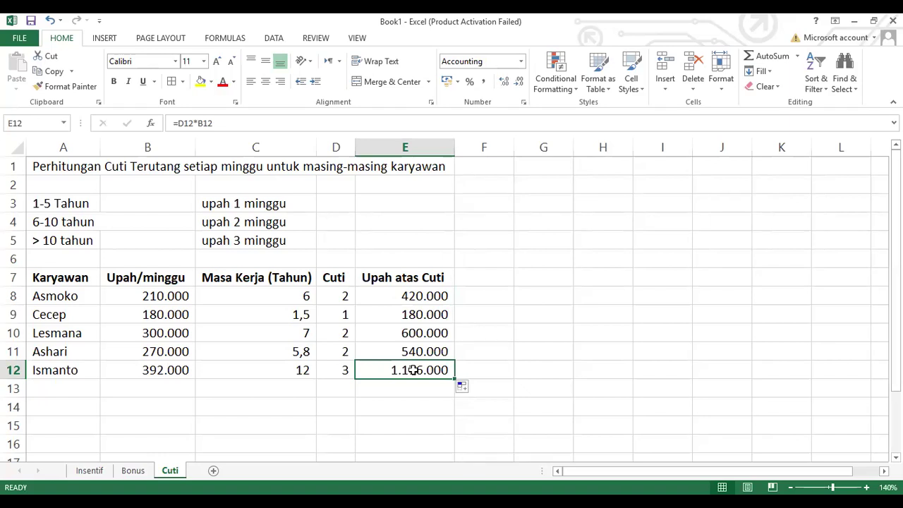
Step: Add the column header "Utang Atas cuti/Minggu" in F7 and fit column F's width to it
left_click(499, 280)
type("Utang Atas ")
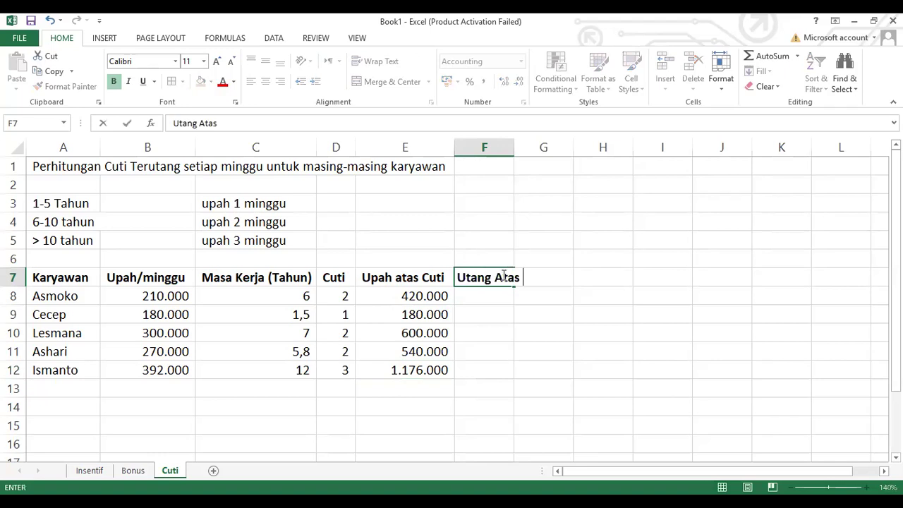
type("cuti/")
type("Mingg")
type("u")
key("Return")
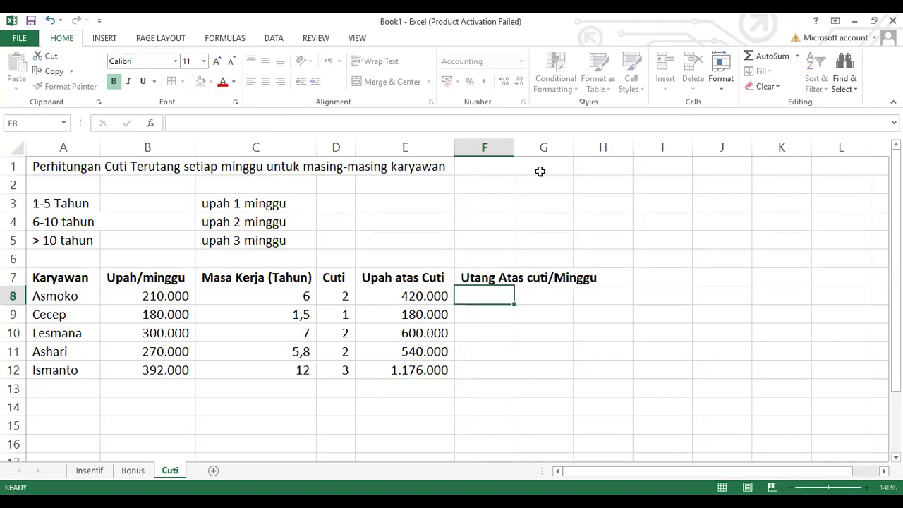
double_click(514, 145)
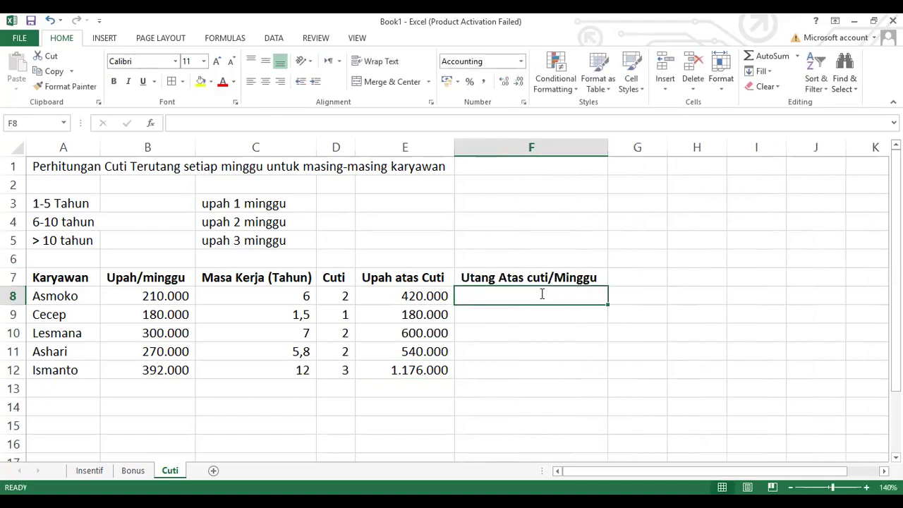
Step: Calculate the first employee's weekly leave liability in F8 with =E8/(52-2)
type("=")
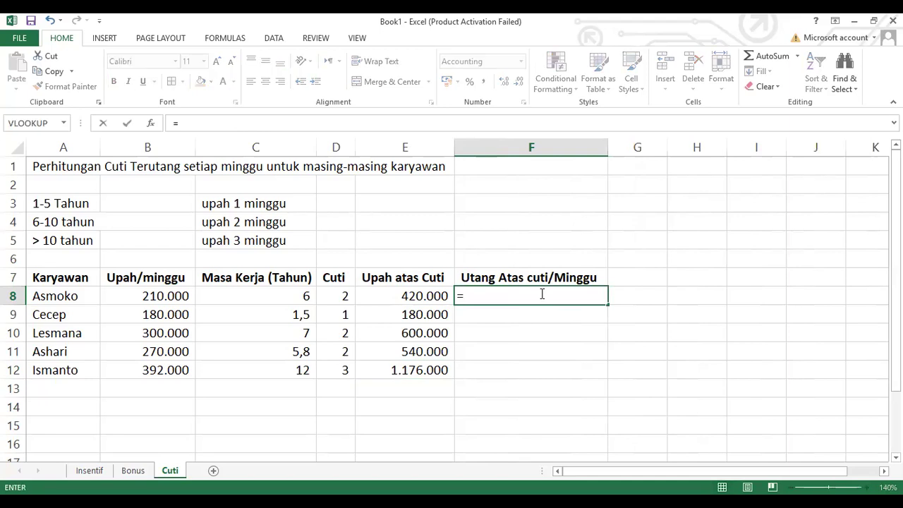
key("Left")
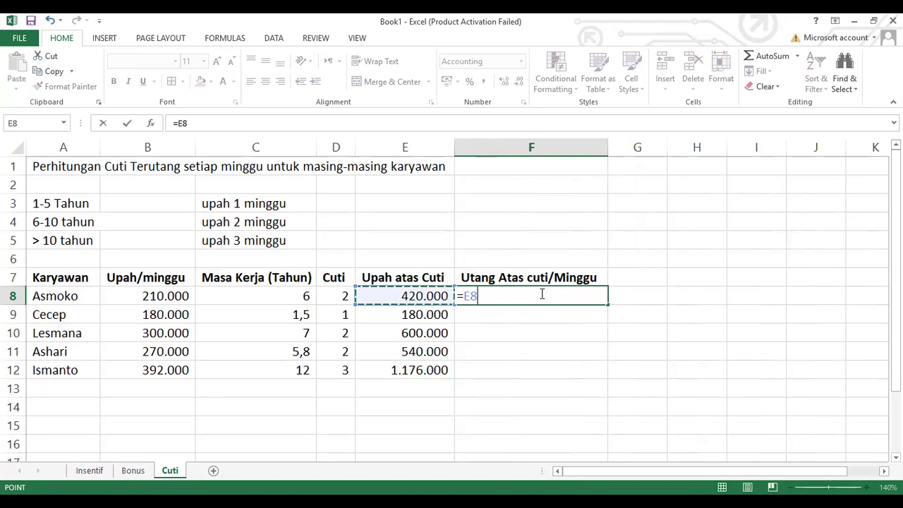
type("/(")
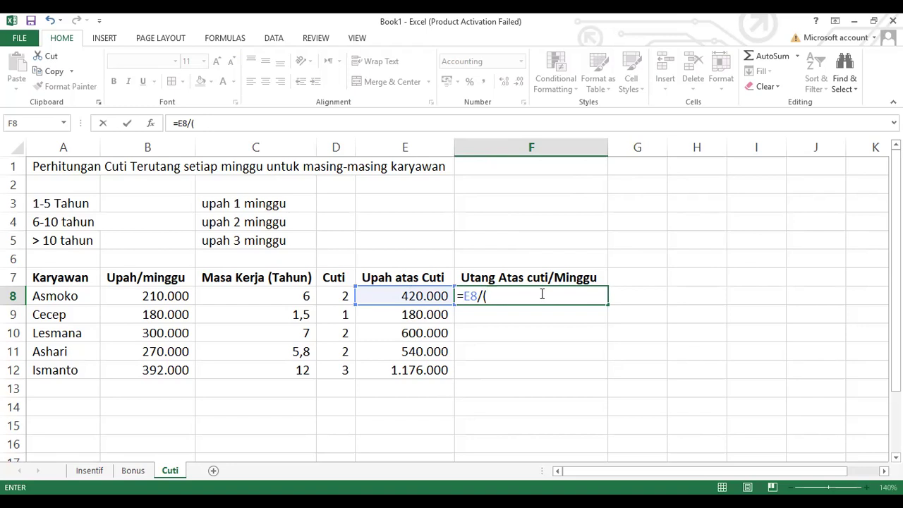
type("52-")
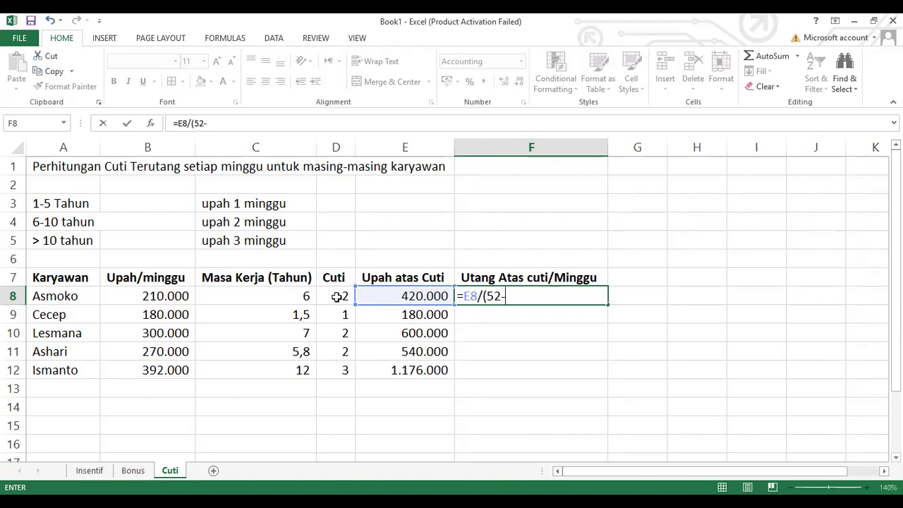
type("2)")
key("Return")
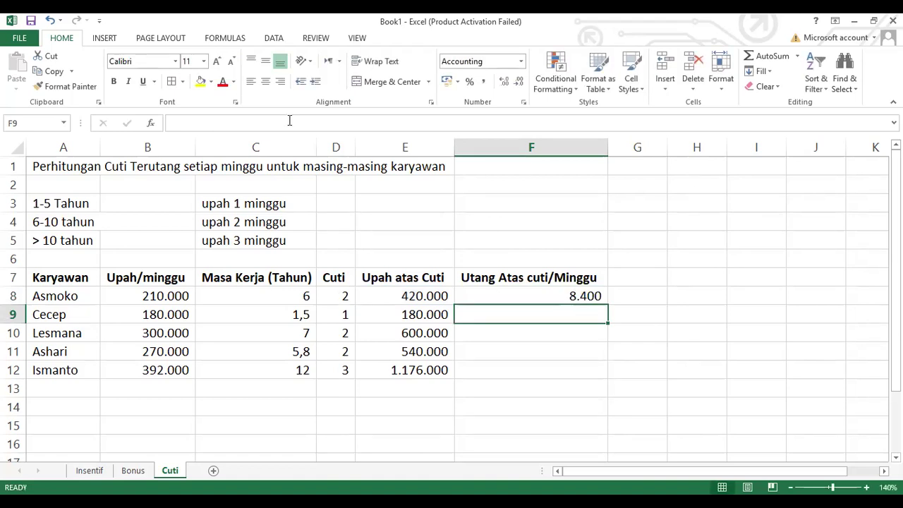
Step: Replace the fixed 2 in the F8 formula with the leave-weeks cell so it reads =E8/(52-D8)
key("Up")
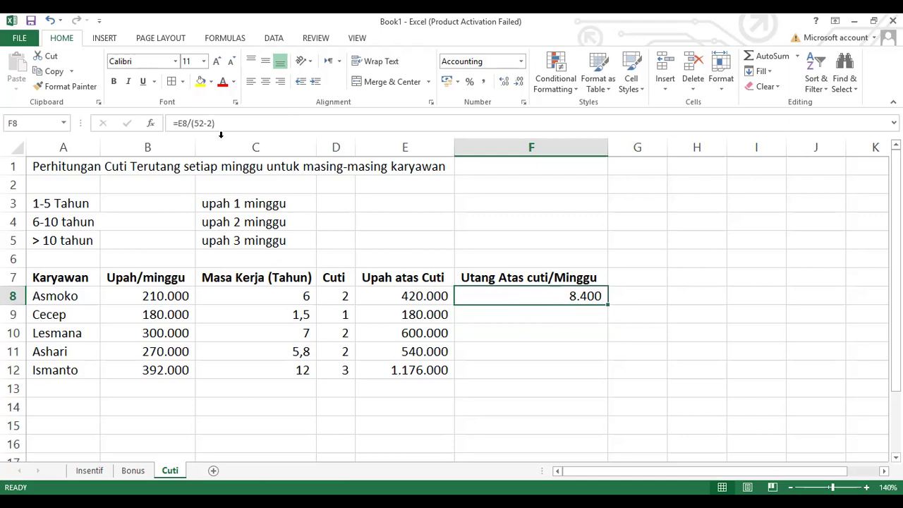
left_click(215, 124)
key("BackSpace")
key("BackSpace")
type("-")
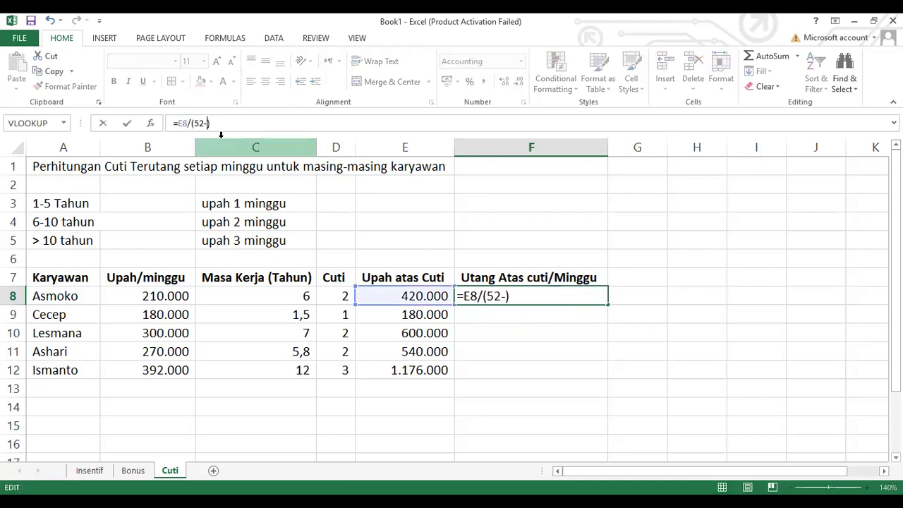
left_click(342, 296)
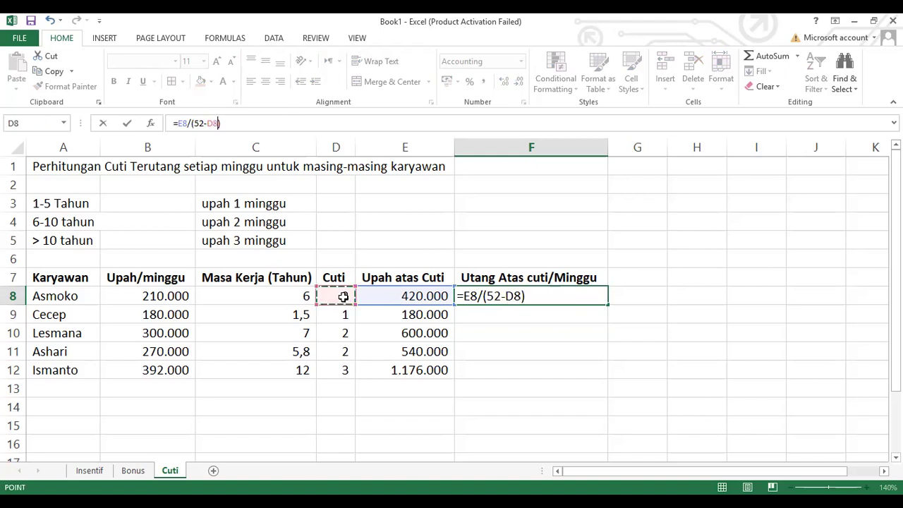
key("Return")
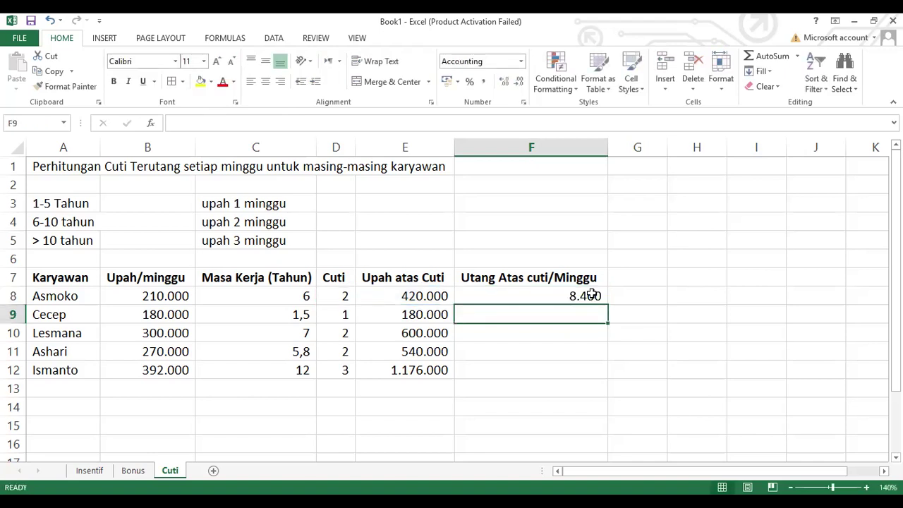
Step: Fill the F8 liability formula down to F12 and check the formulas in F9 and E10 to E12
left_click(591, 295)
double_click(608, 304)
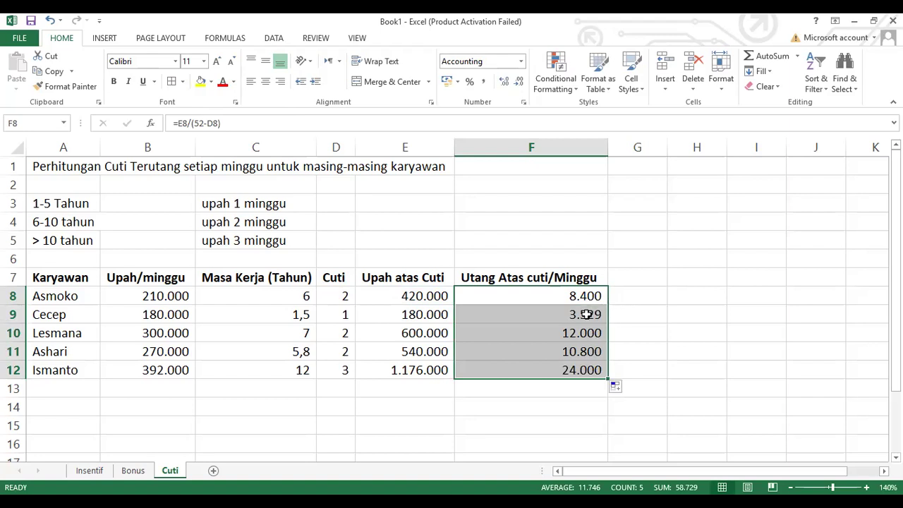
left_click(586, 314)
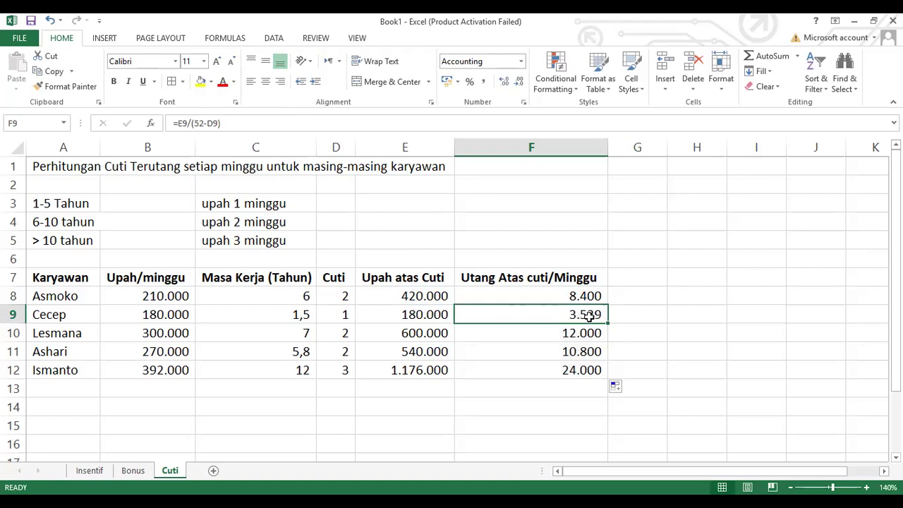
left_click(412, 332)
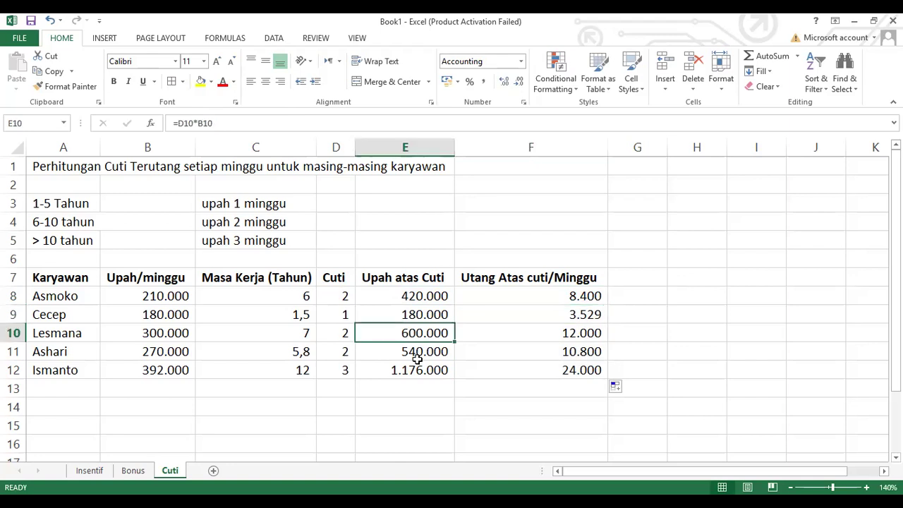
left_click(414, 357)
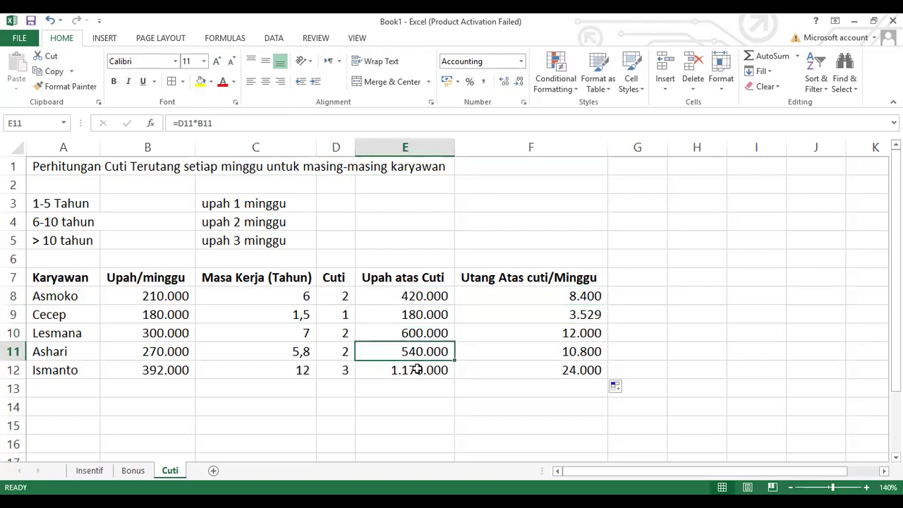
left_click(417, 371)
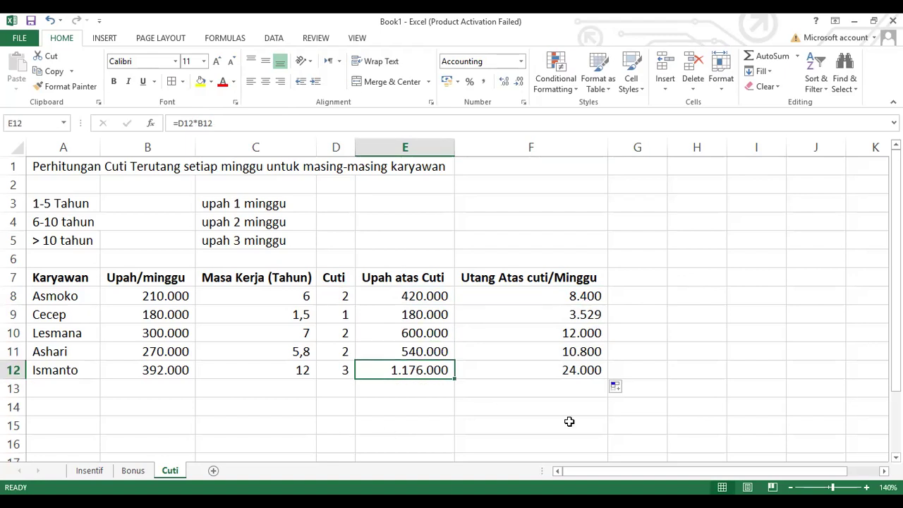
Step: Cross-check the last employee's weekly liability with =1176000/49 in I9 and clear that cell
left_click(778, 314)
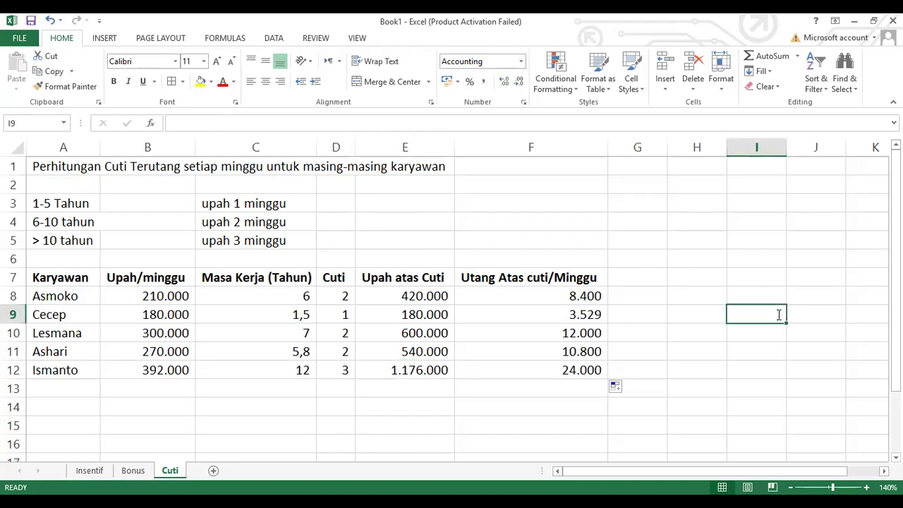
type("=")
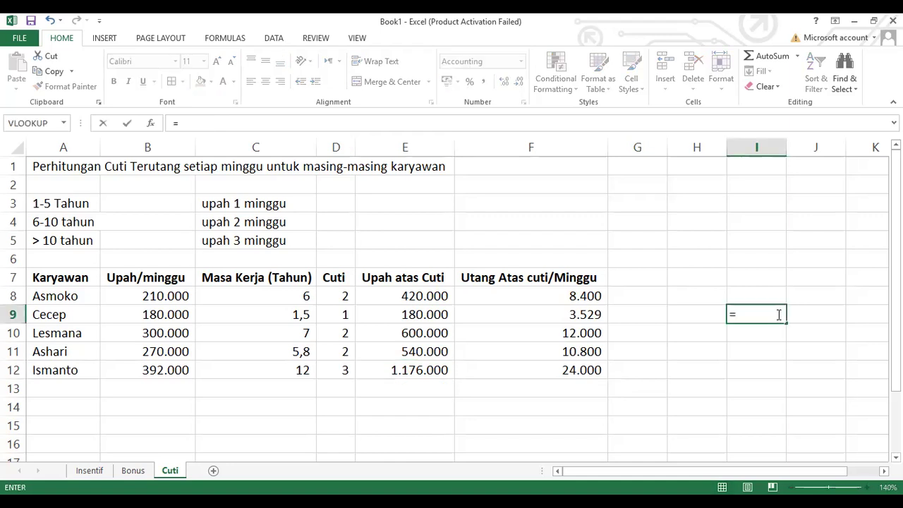
type("1176000/49")
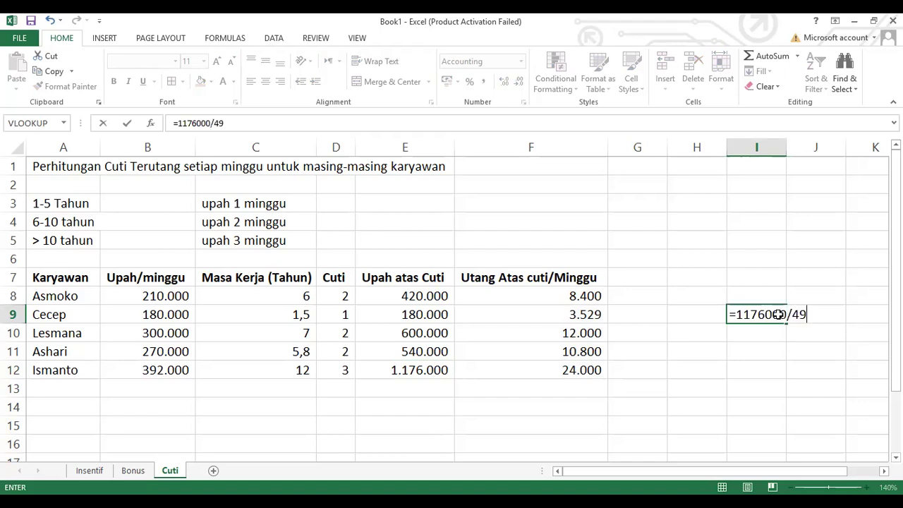
key("Return")
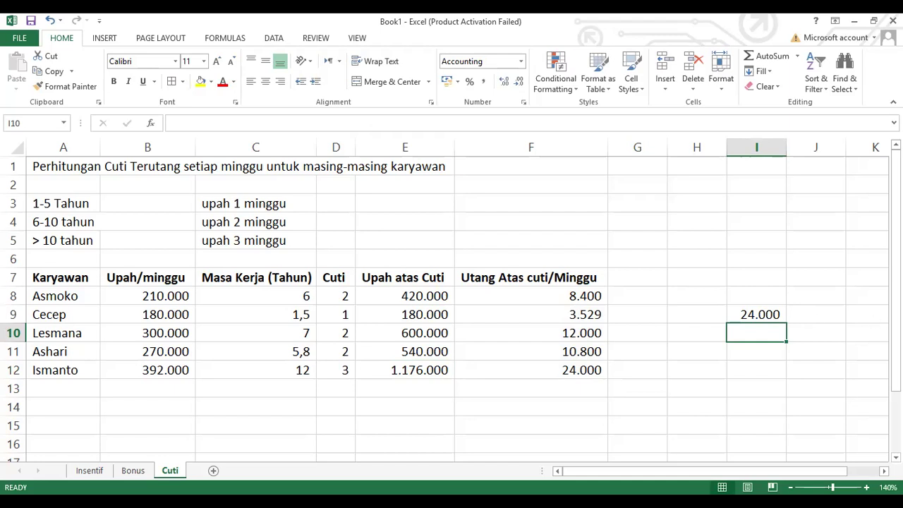
left_click(762, 314)
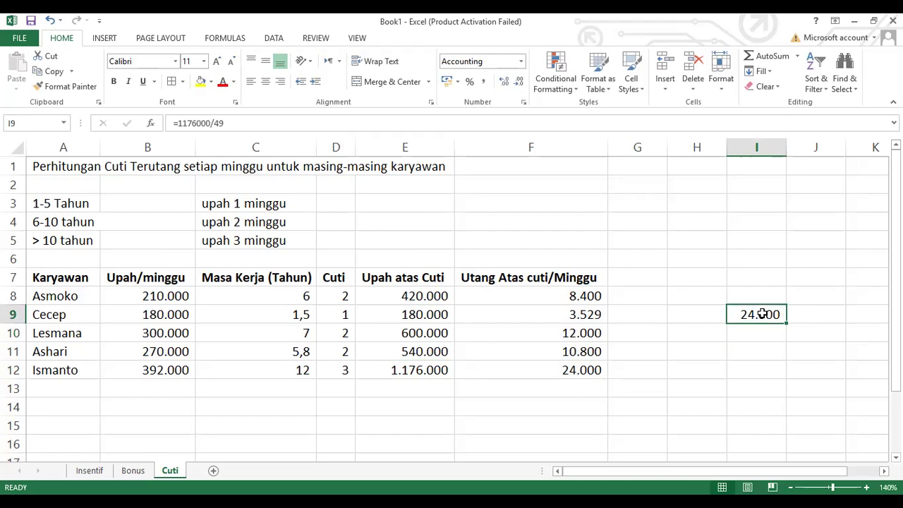
key("Delete")
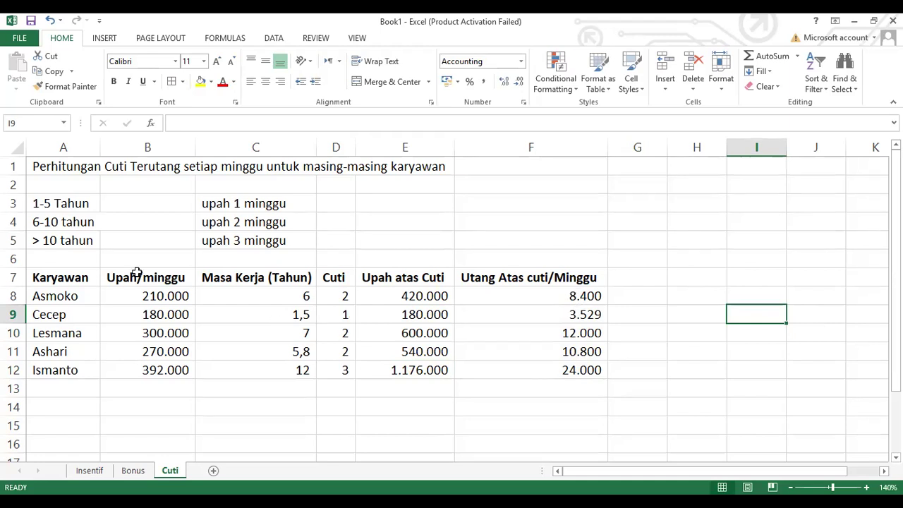
Step: Total the weekly wages in B13 and the weekly leave liabilities in F13 with AutoSum
left_click_drag(155, 296, 146, 390)
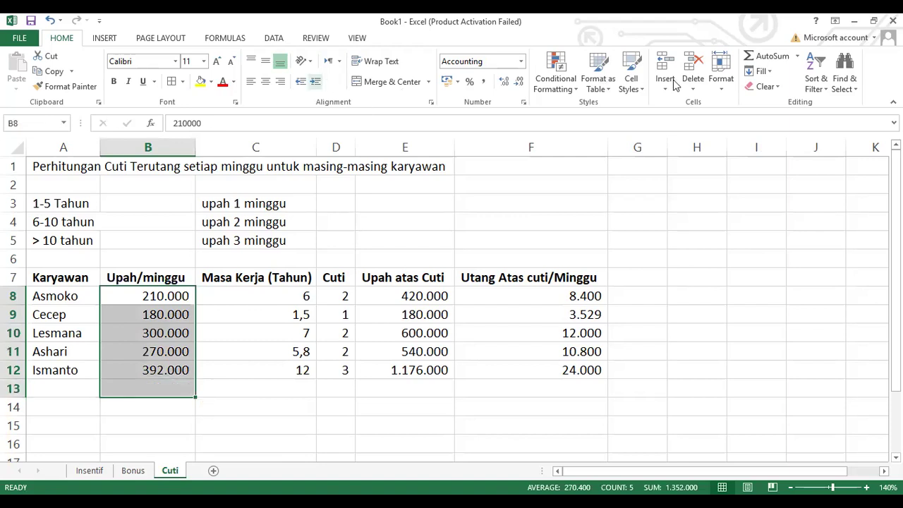
left_click(776, 56)
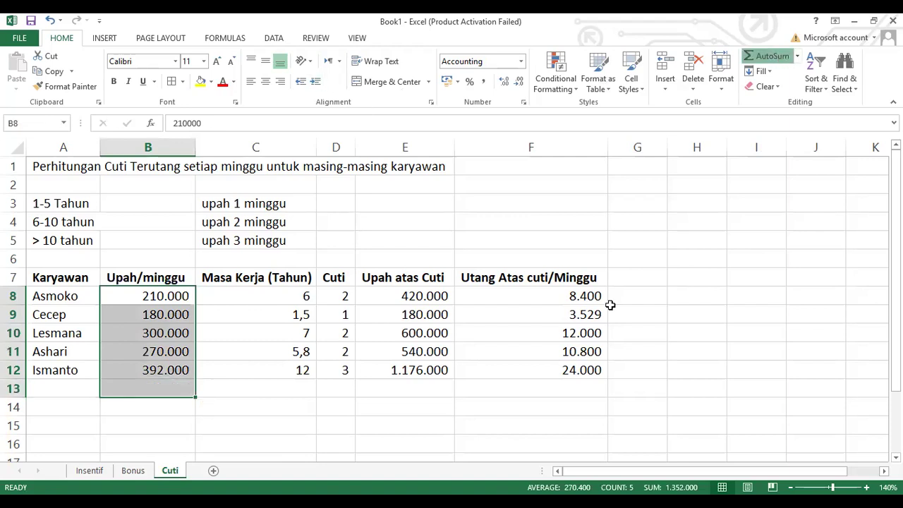
left_click_drag(583, 296, 564, 387)
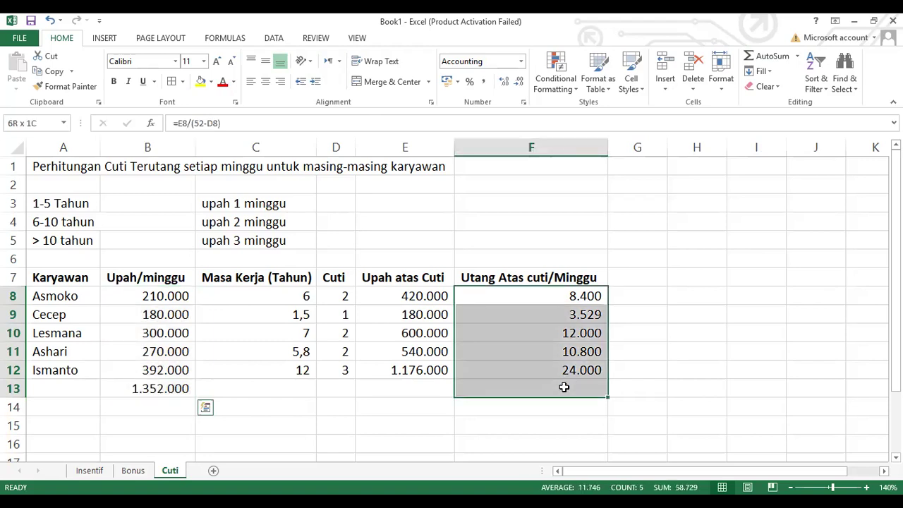
left_click(769, 57)
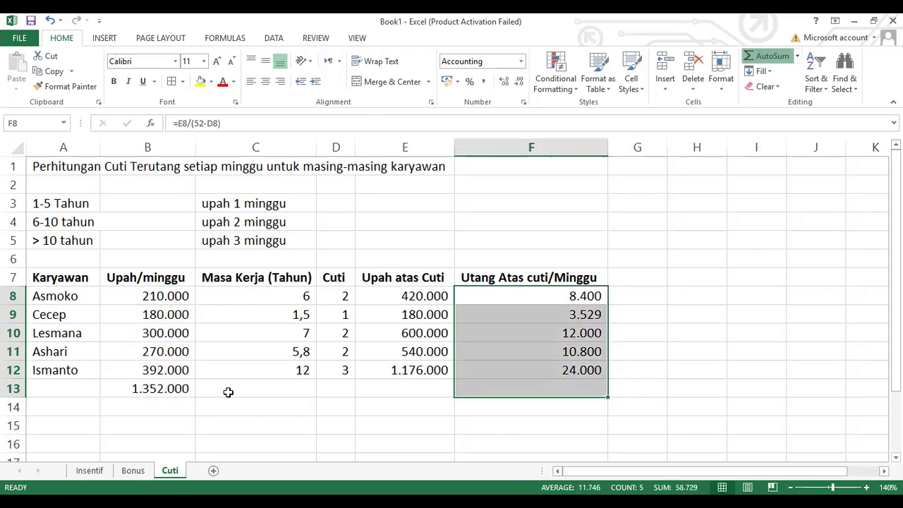
Step: Apply all borders to the employee table A7:F12 and to the total cells B13 and F13
left_click_drag(49, 289, 360, 338)
left_click_drag(51, 279, 337, 295)
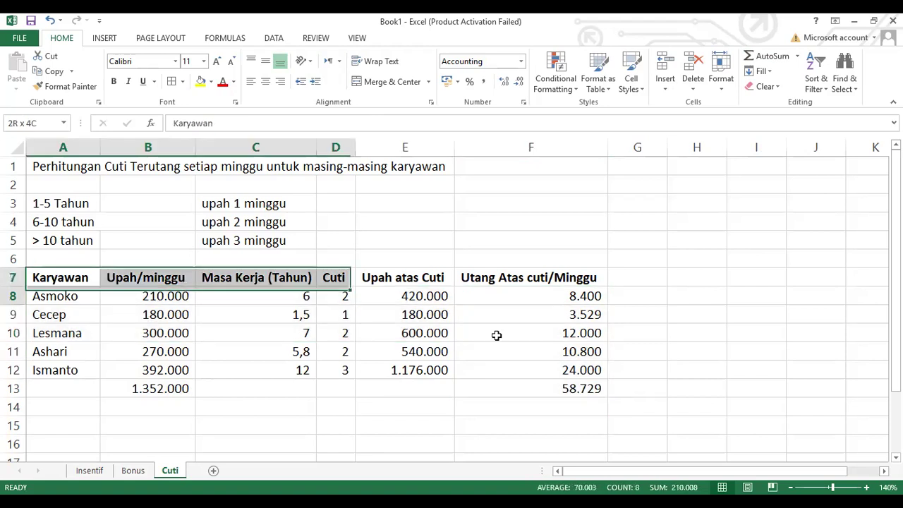
left_click_drag(506, 362, 505, 363)
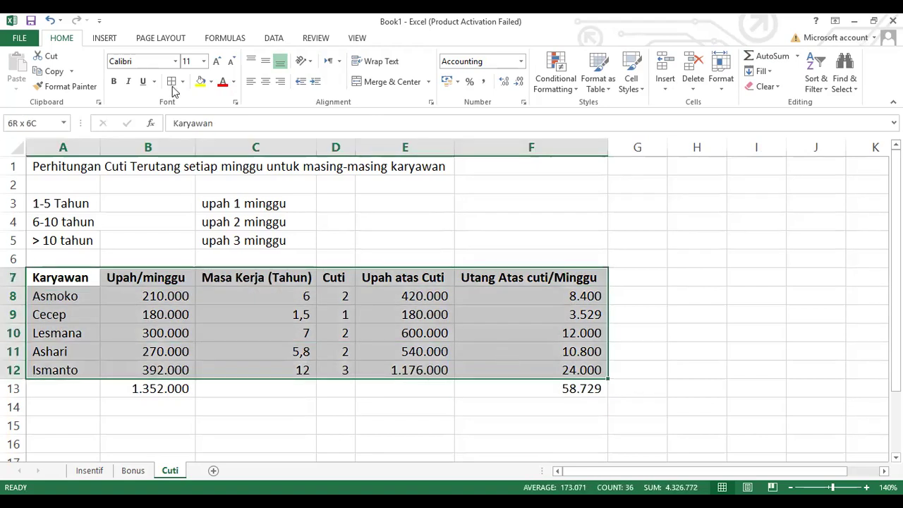
left_click(155, 389)
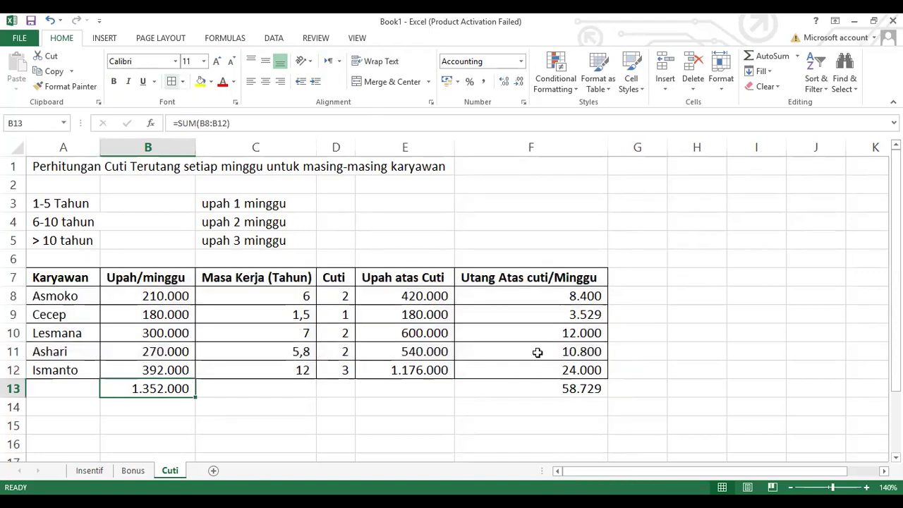
left_click(570, 389)
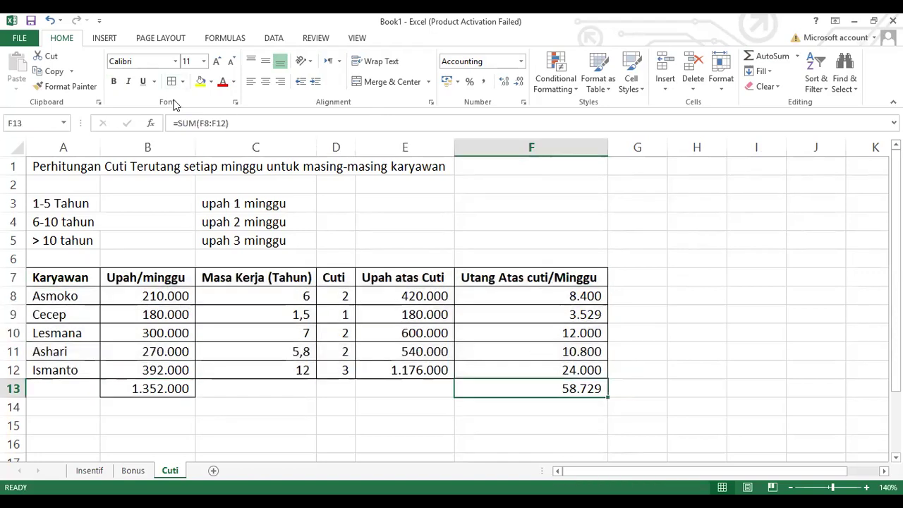
Step: Enter the debit accounts "Persediaan Barang Dalam Proses" in A15 and "Biaya Overhead Pabrik - Cuti" in A16
left_click(62, 428)
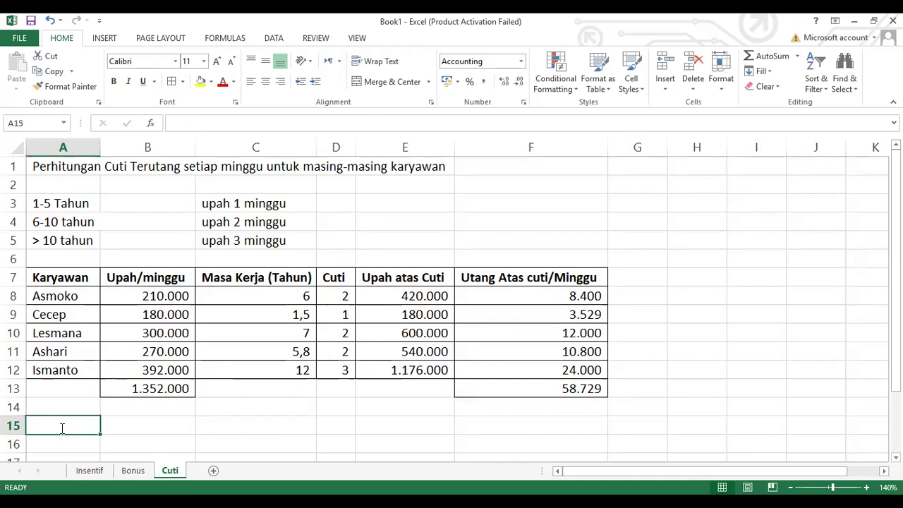
type("Persediaa")
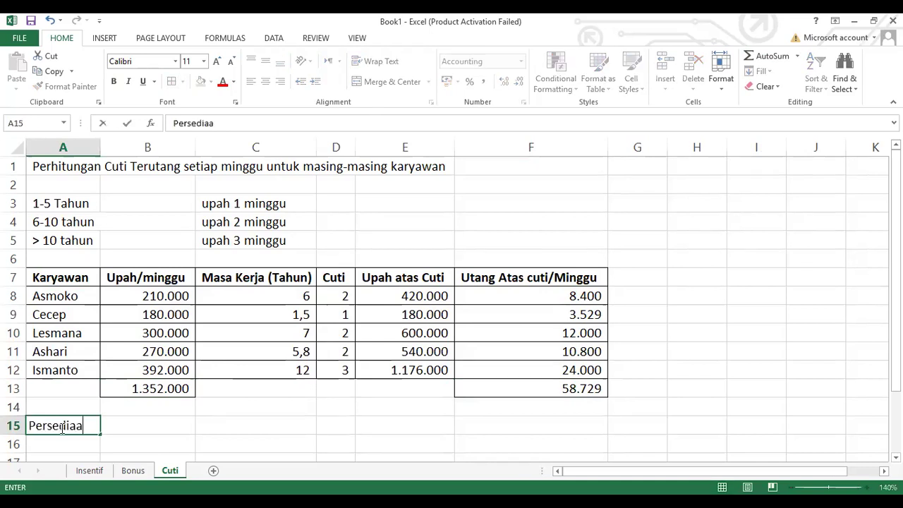
type("n Barang Dalam Proses")
key("Return")
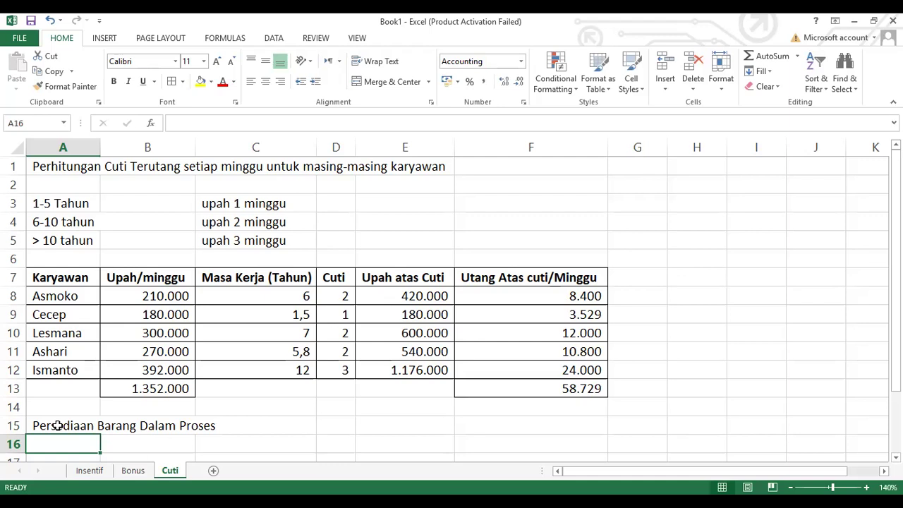
type("Biaya Overhead Pabrik - Cuti")
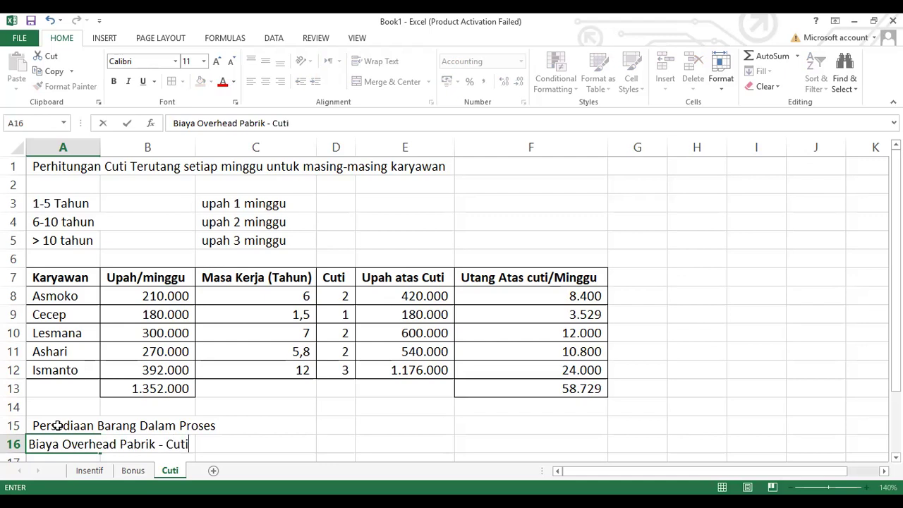
key("Return")
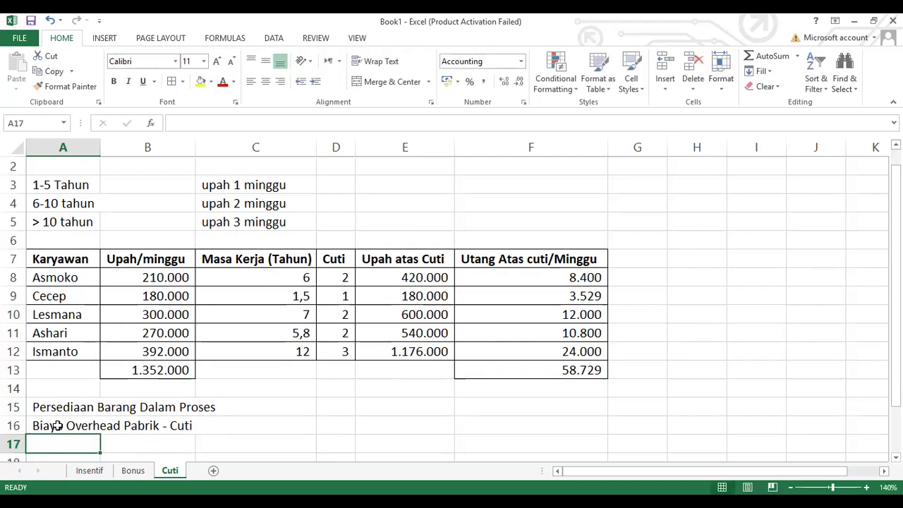
Step: Enter the credit account "Utang Gaji dan Upah" in B17, indented one column from the debit accounts
key("Tab")
type("Ua")
key("BackSpace")
type("tang Gaji ")
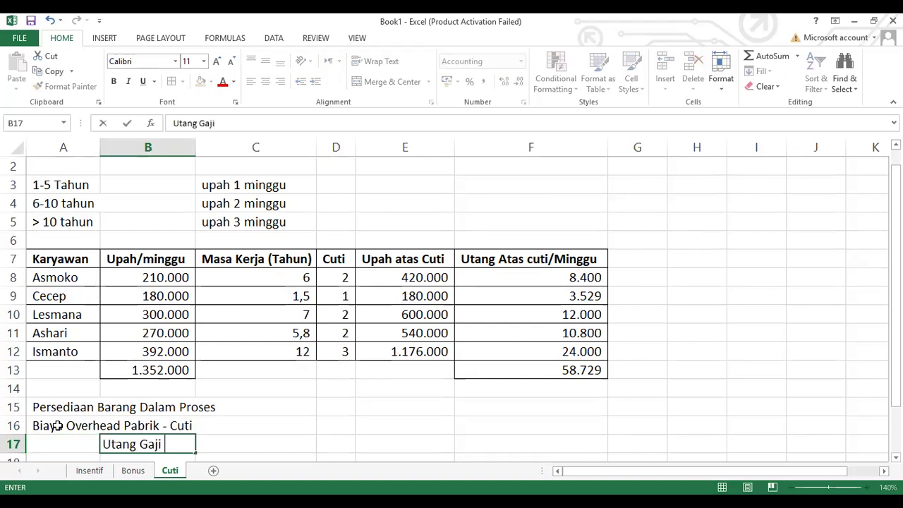
type("dan Upah")
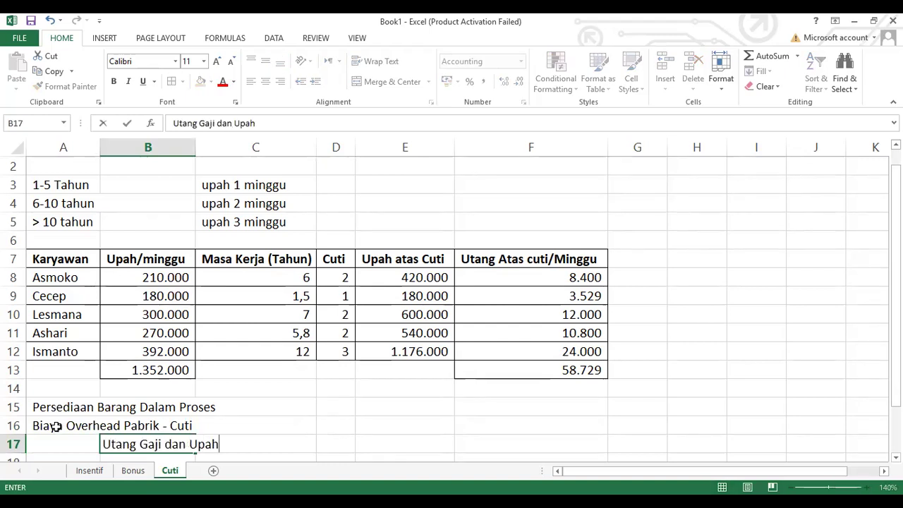
key("Return")
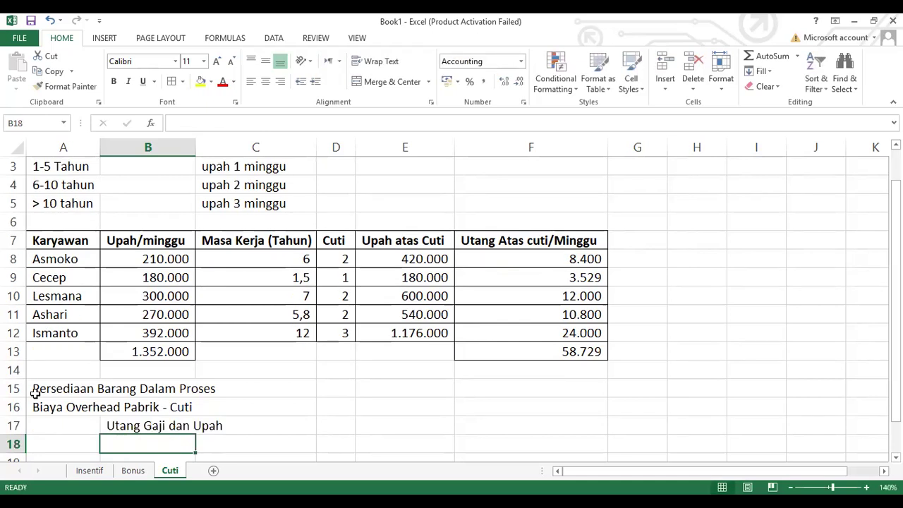
Step: Link the debit amounts to the table totals with =B13 in E15 and =F13 in E16
left_click(395, 388)
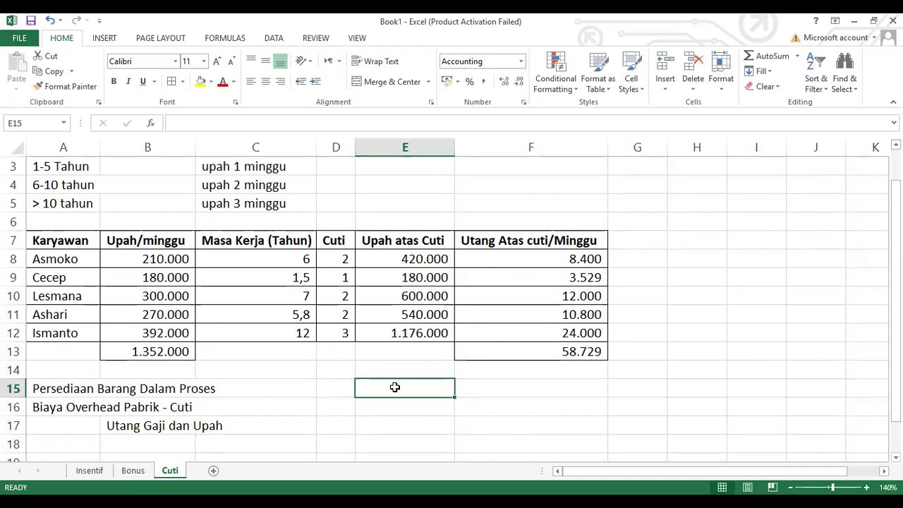
type("=")
left_click(170, 352)
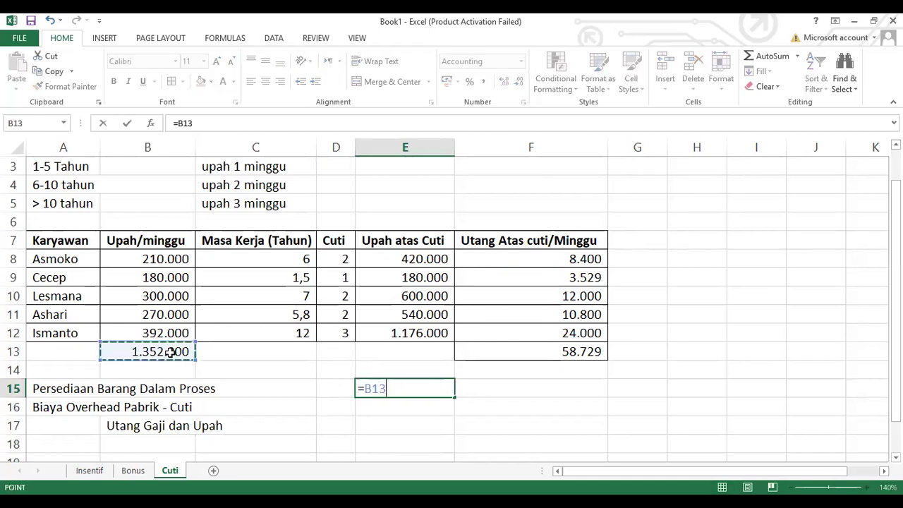
key("Return")
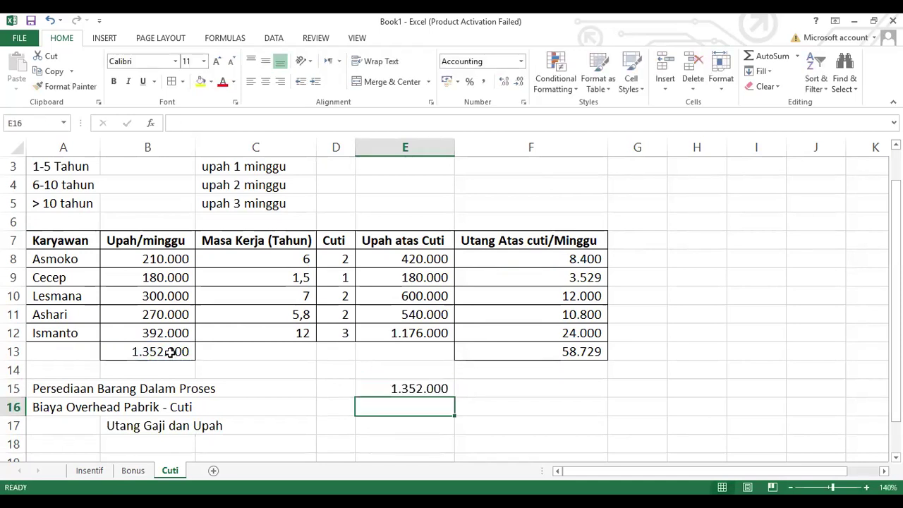
type("=")
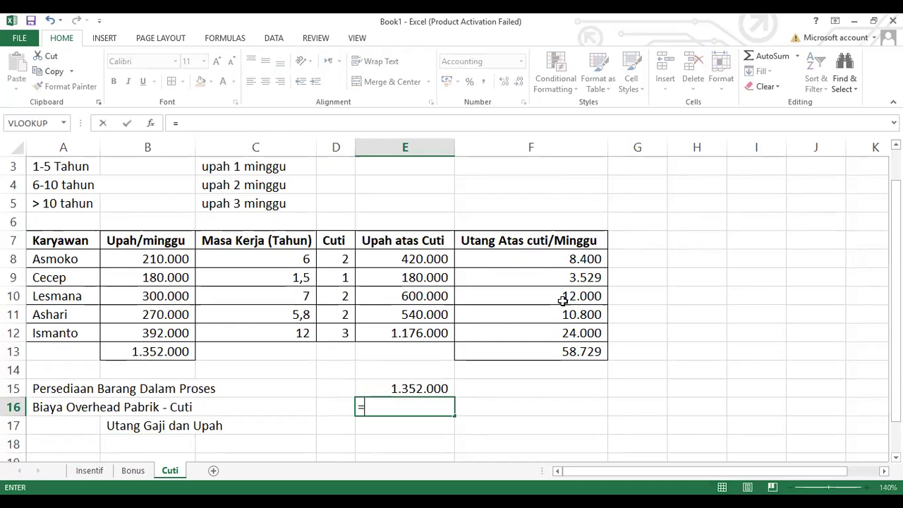
left_click(545, 352)
key("Return")
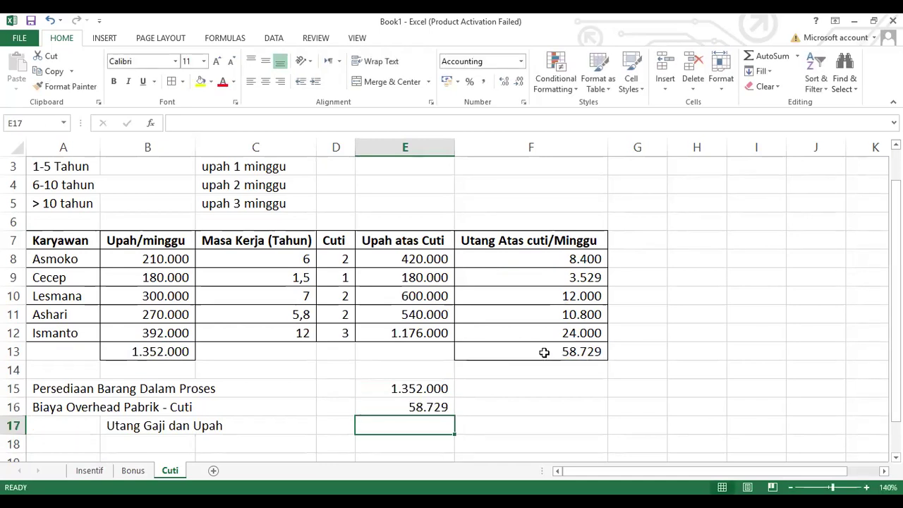
Step: Calculate the credit amount for Utang Gaji dan Upah in F17 with =E15+E16
key("Right")
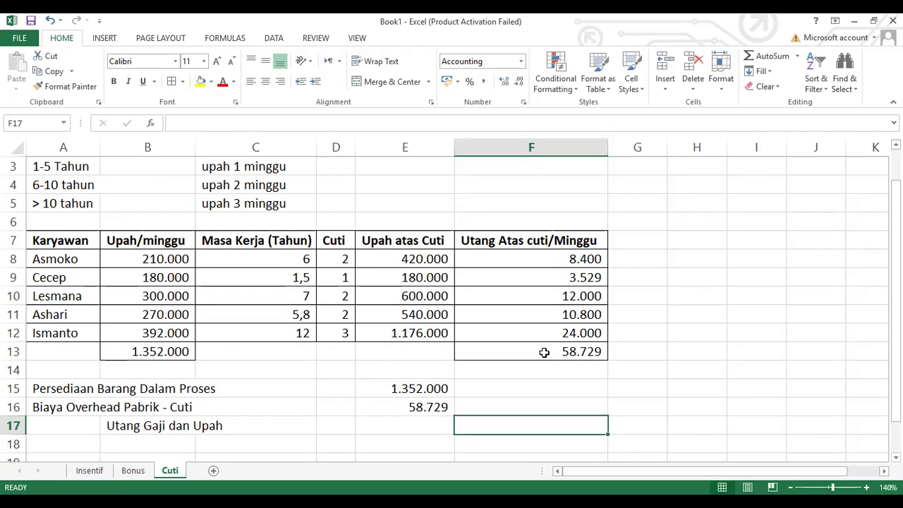
type("=")
left_click(434, 387)
type("+")
left_click(420, 408)
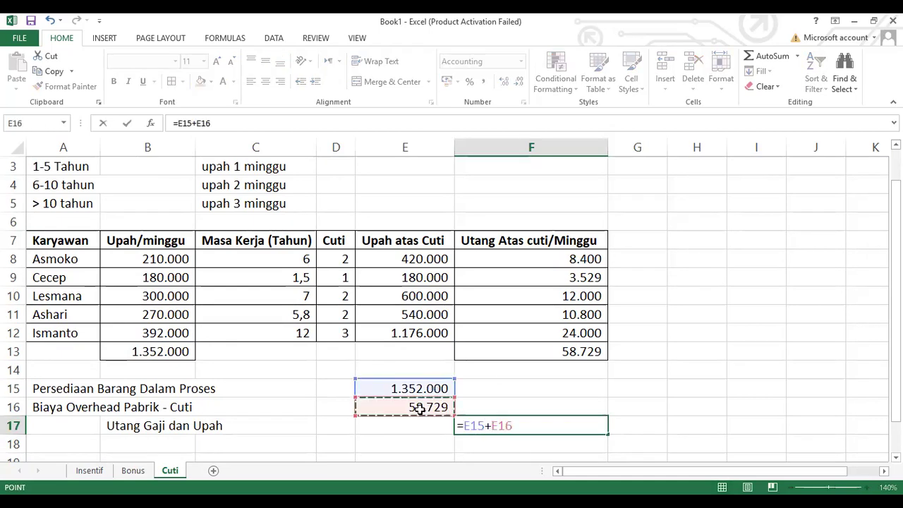
key("Return")
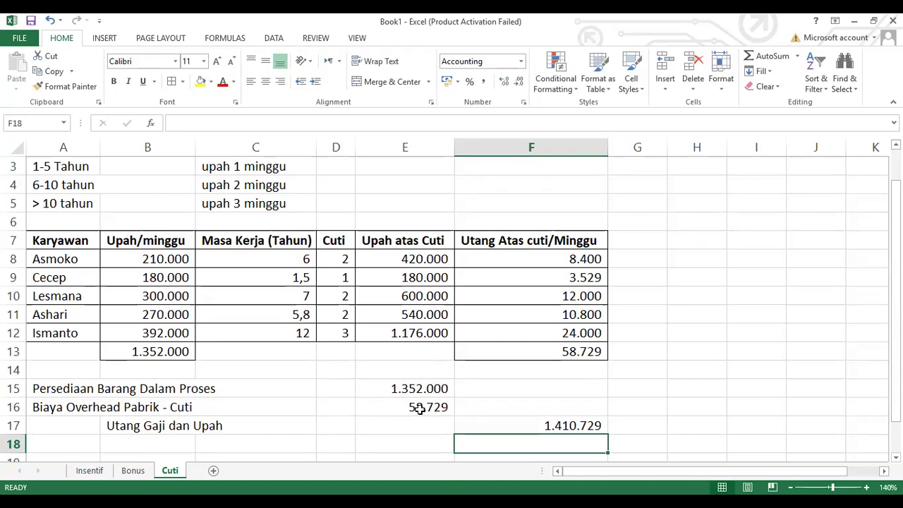
Step: Save the workbook as "Masalah Khusus Tenaga Kerja" in the computer's Materi PPT folder
left_click(29, 21)
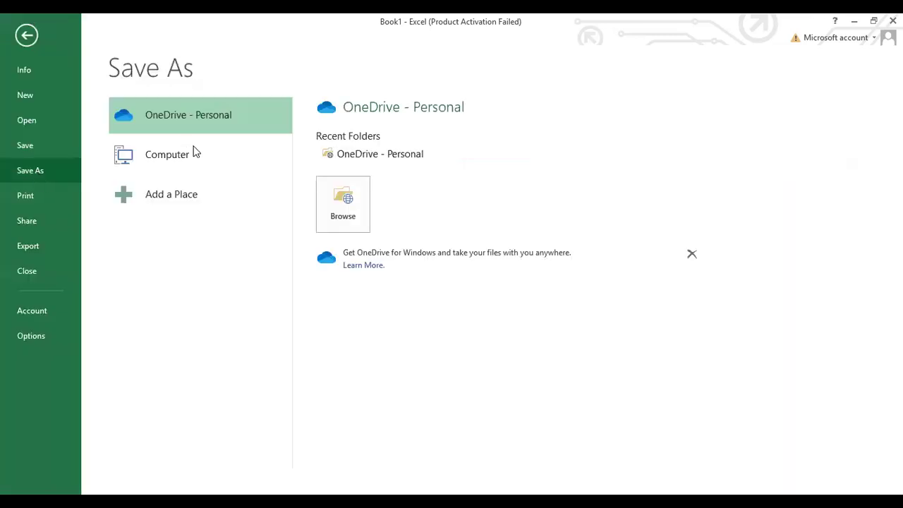
left_click(186, 155)
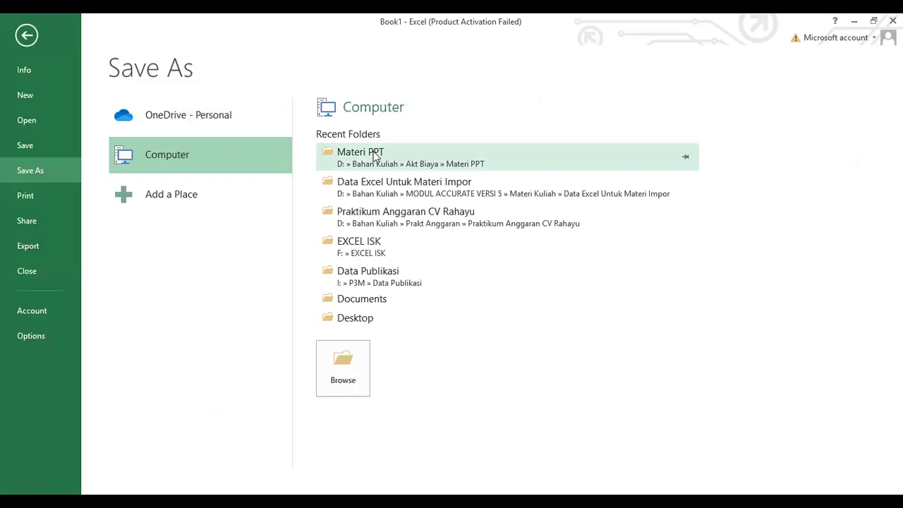
left_click(374, 155)
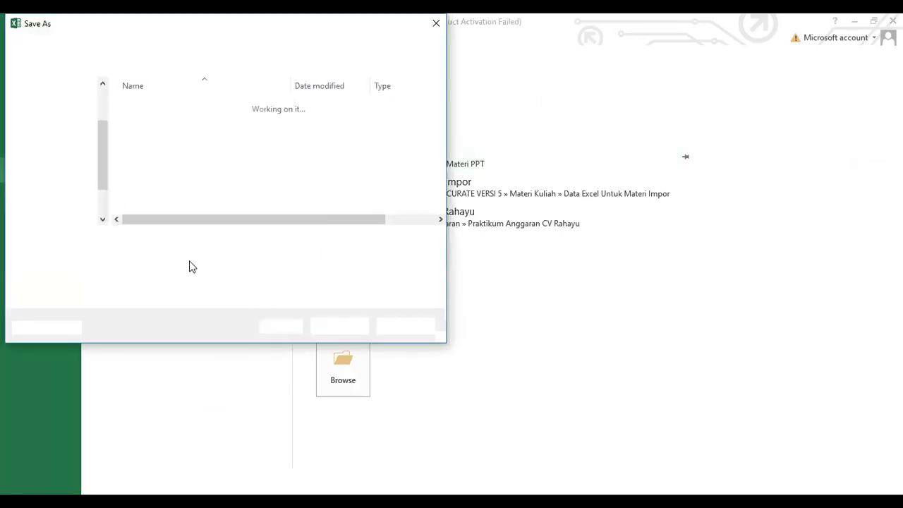
type("Masalah Khuu")
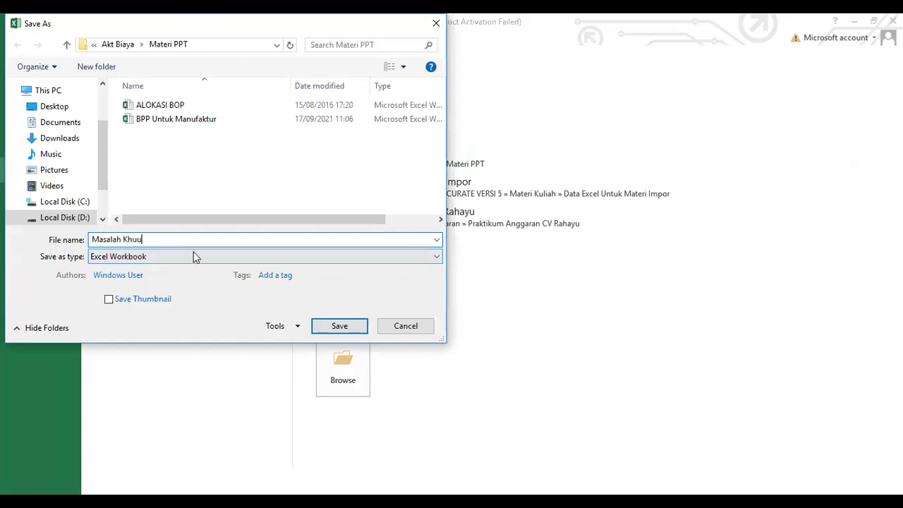
key("BackSpace")
type("sus Tenaga Kerja")
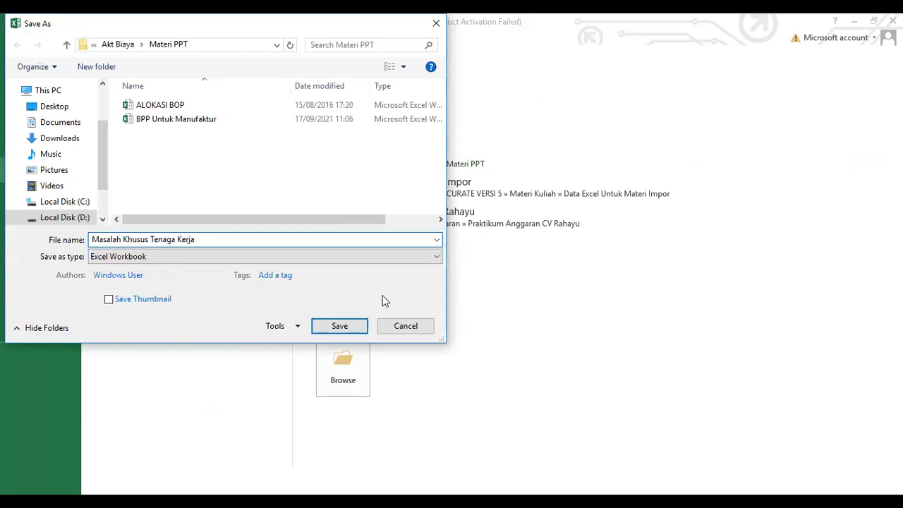
left_click(342, 325)
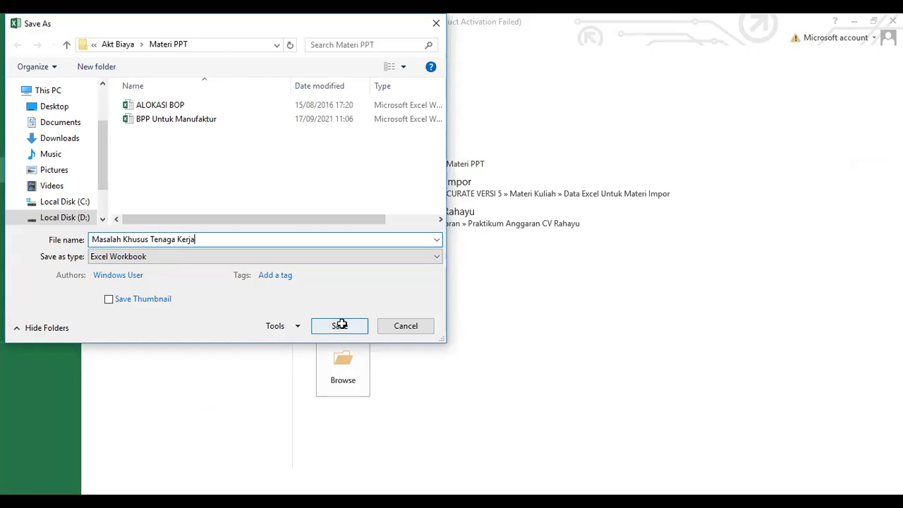